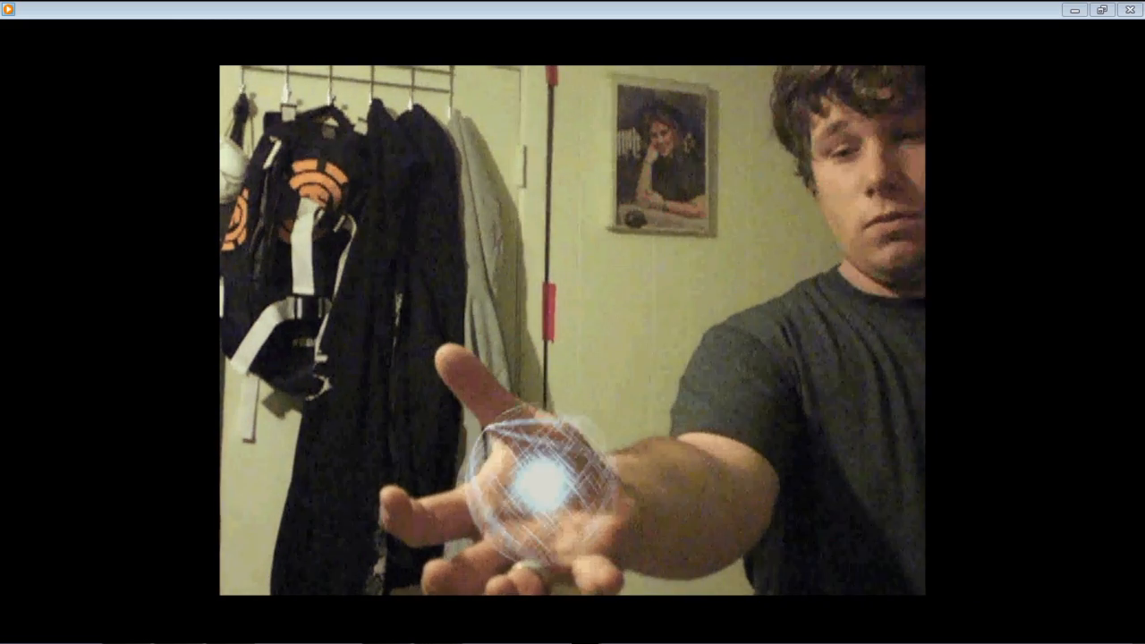
- Switch to After Effects and create a 1000 × 1000 px, 10-second composition named Rasengan
left_click(1129, 9)
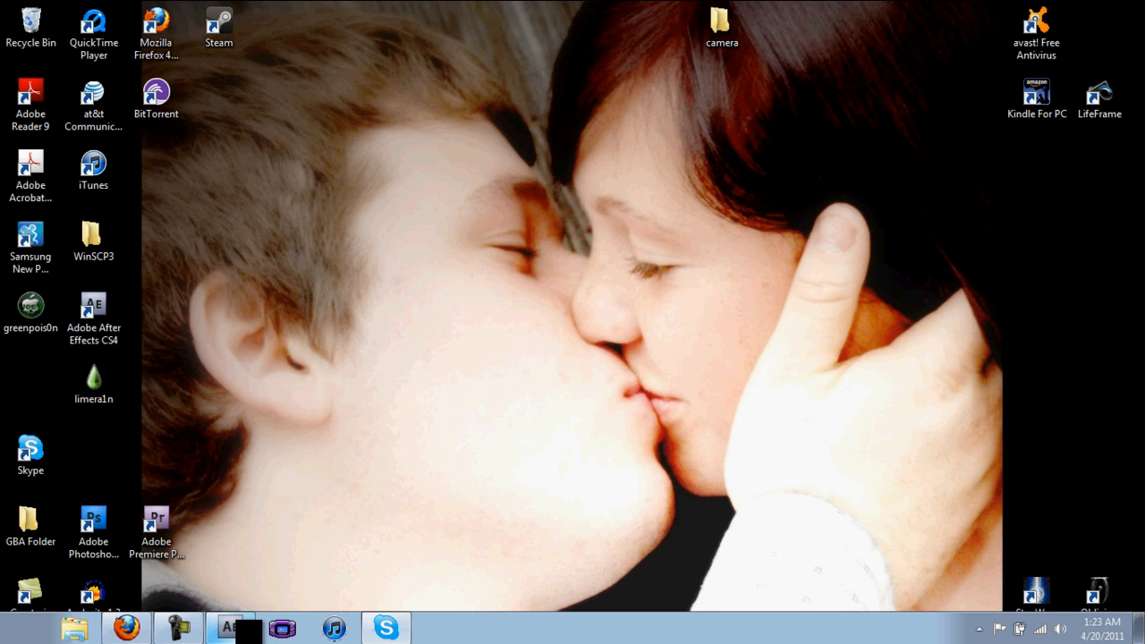
left_click(230, 628)
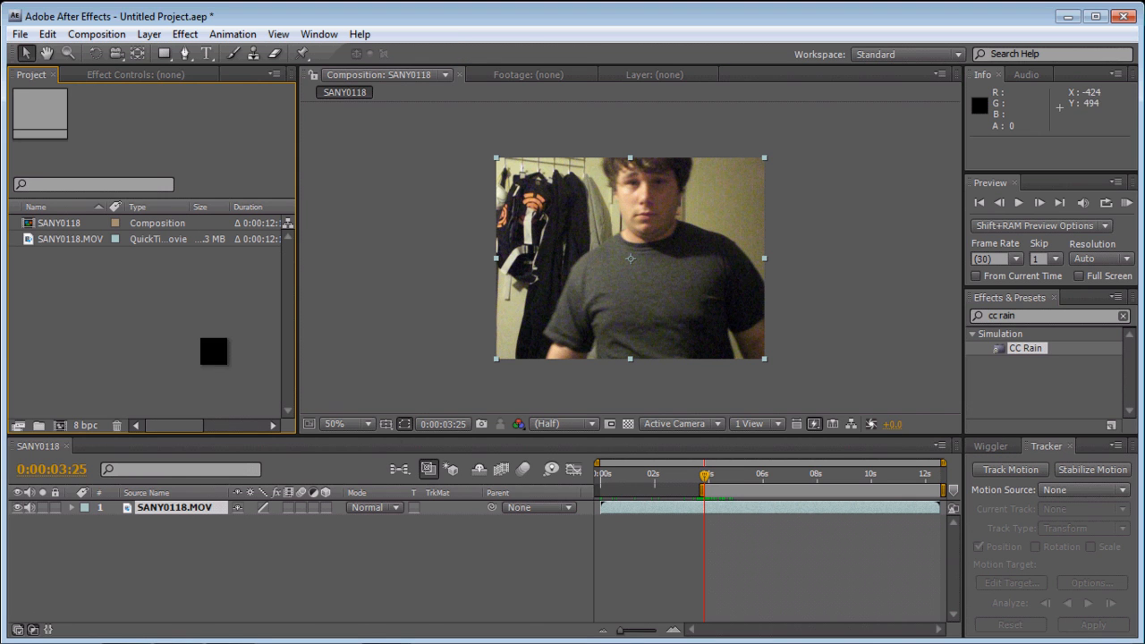
left_click(60, 426)
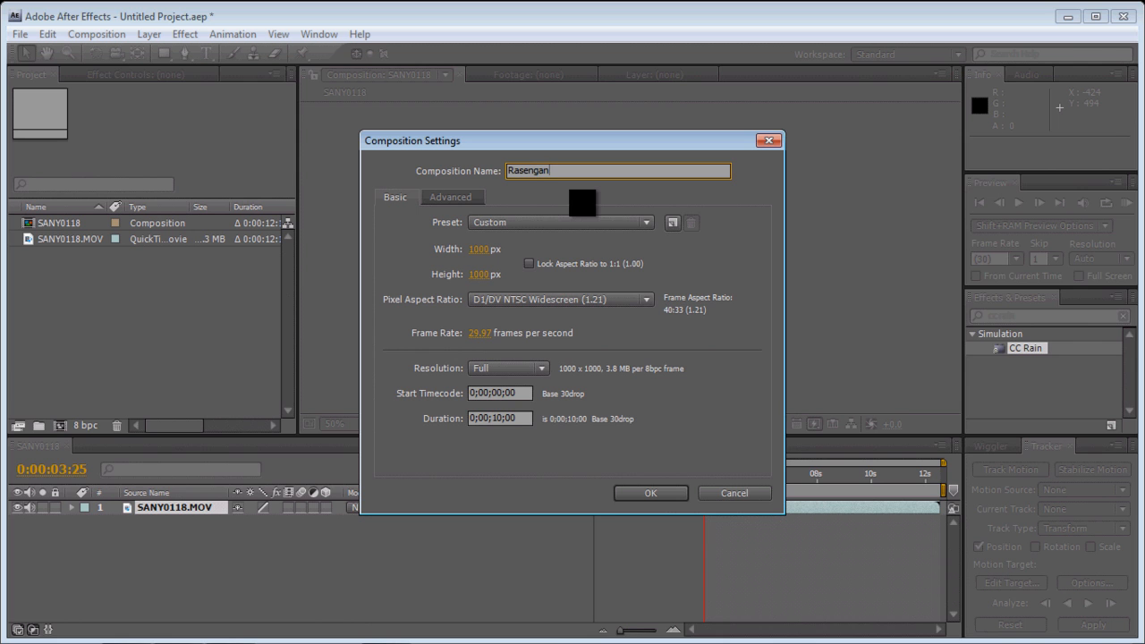
left_click(667, 495)
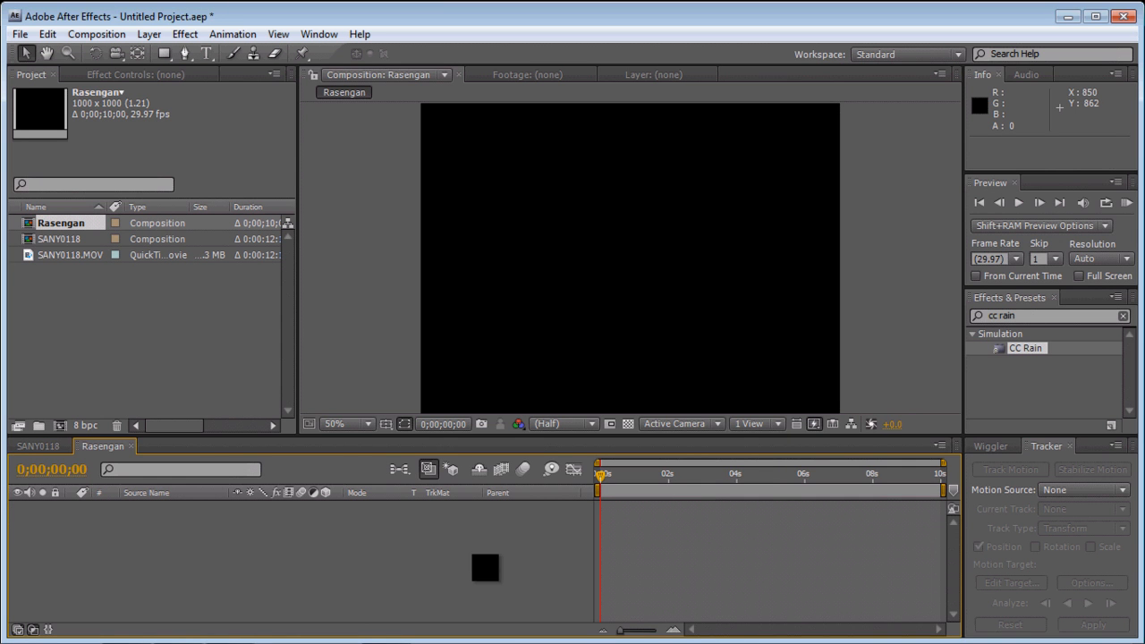
- Add a black solid named Rasengan at composition size to the Rasengan composition
right_click(474, 570)
mouse_move(537, 480)
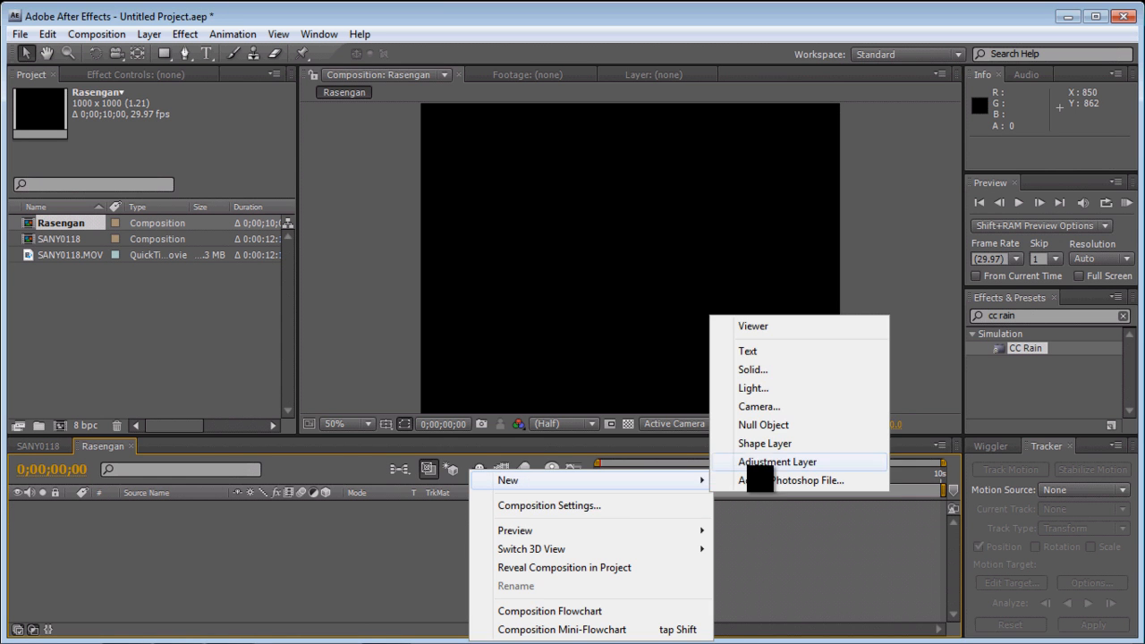
left_click(750, 369)
type("Rasengan")
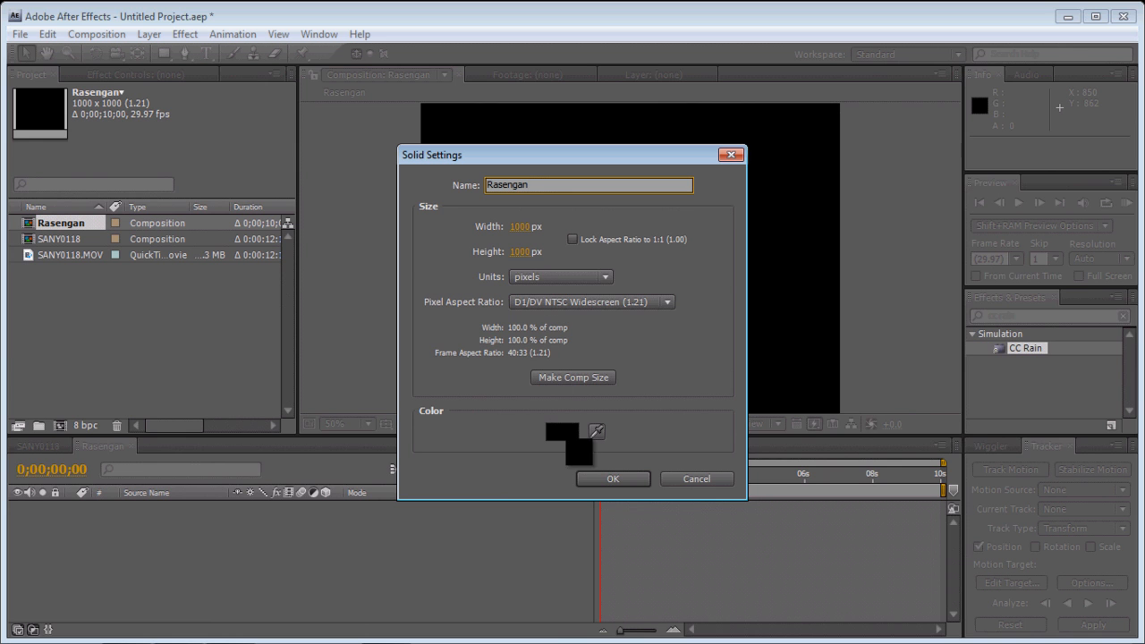
left_click(562, 378)
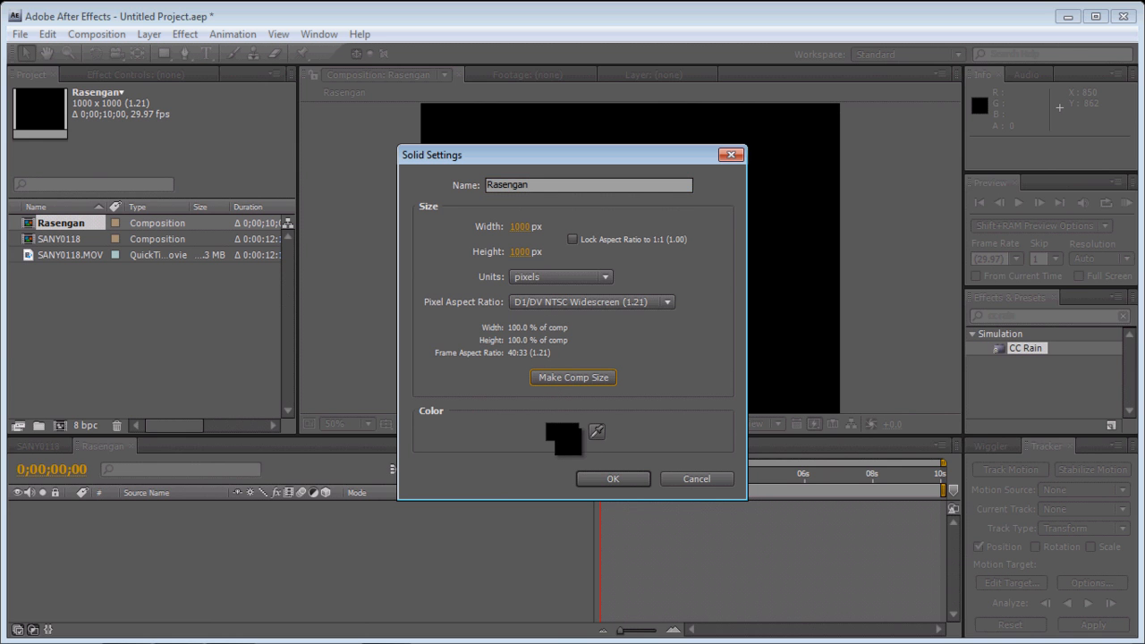
left_click(612, 479)
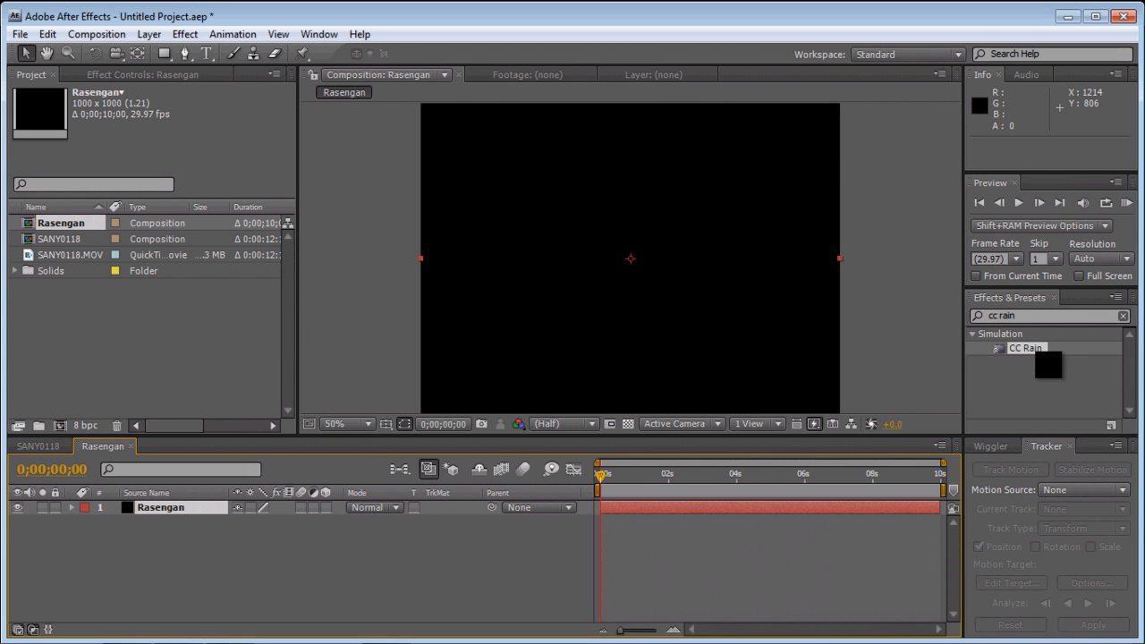
- Apply the CC Rain effect to the Rasengan solid and set its Angle to 60
left_click_drag(1038, 353, 677, 272)
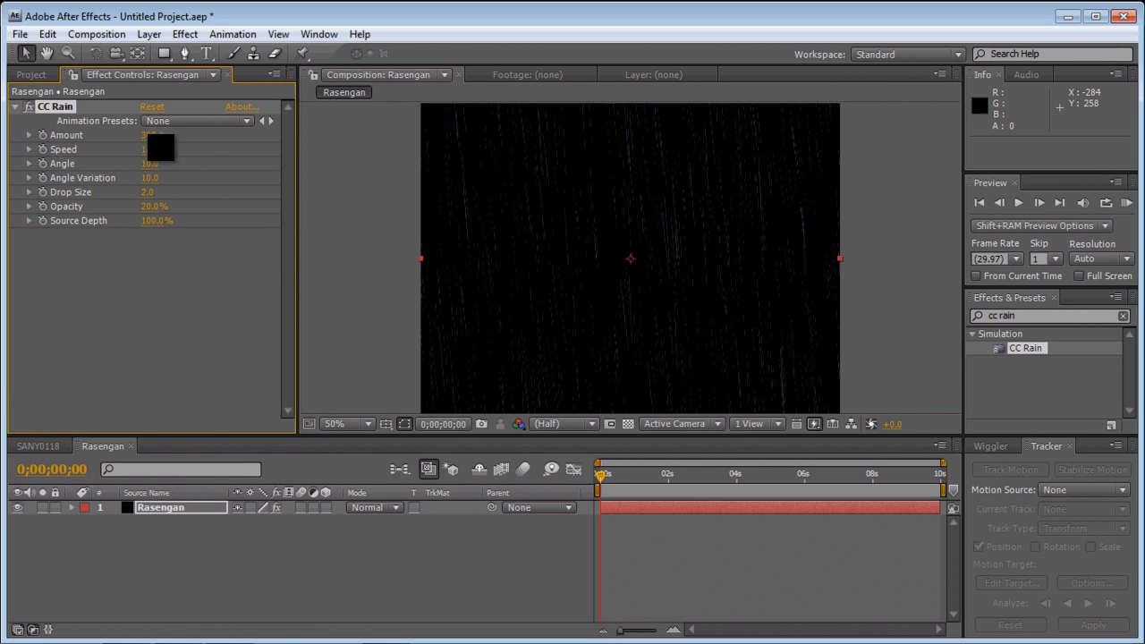
left_click(150, 164)
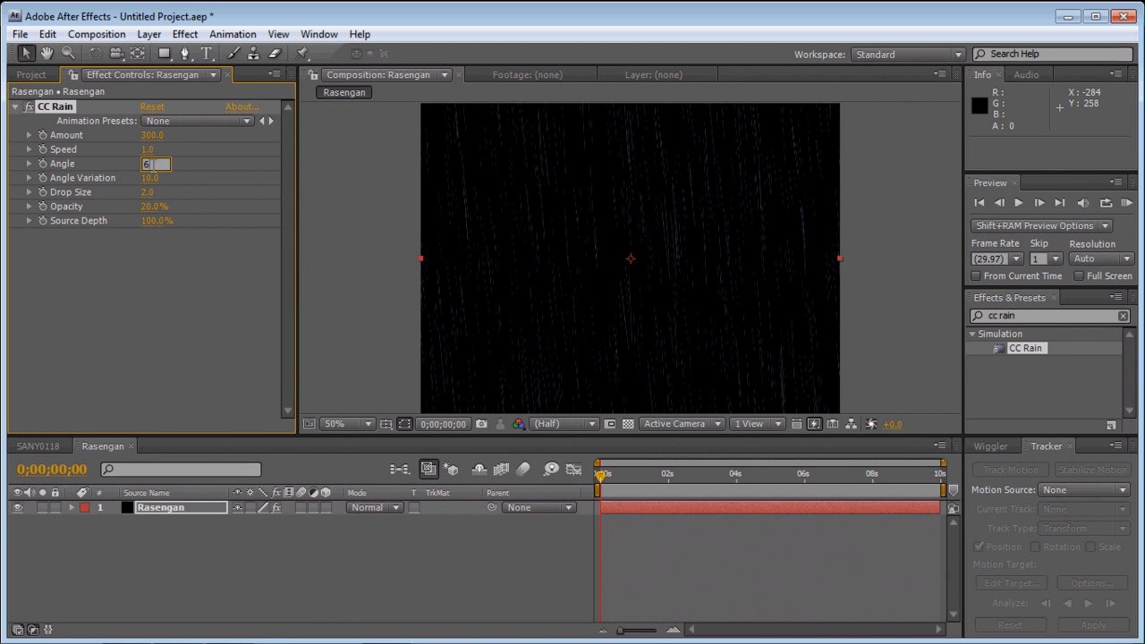
type("60")
left_click(160, 289)
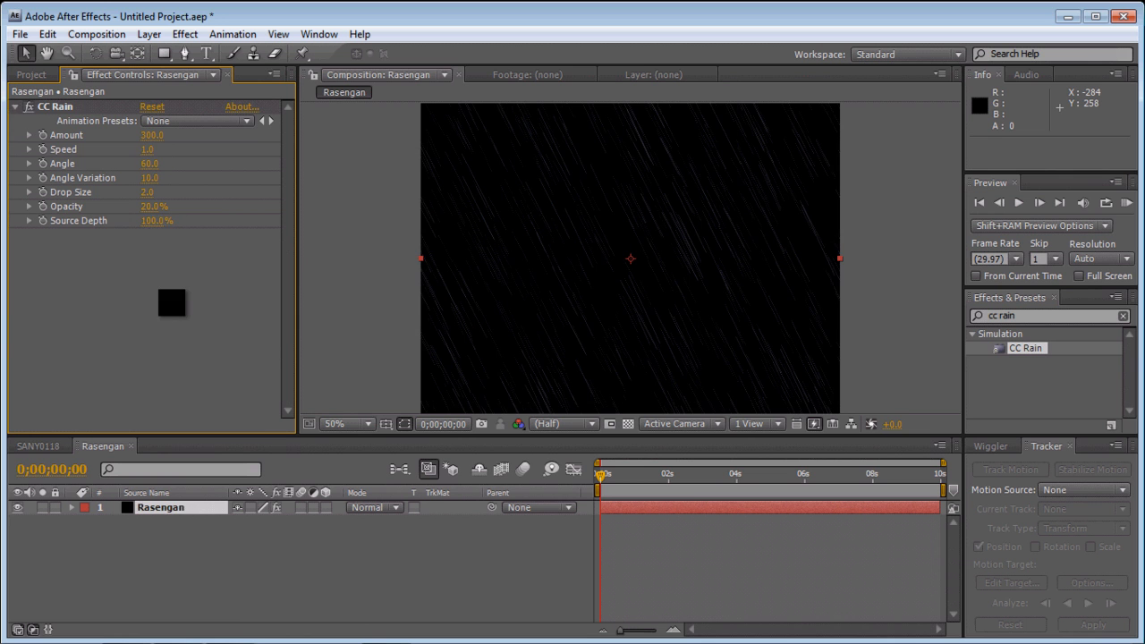
- Duplicate the CC Rain effect and set the copy's Angle to -60
left_click(57, 106)
key("Return")
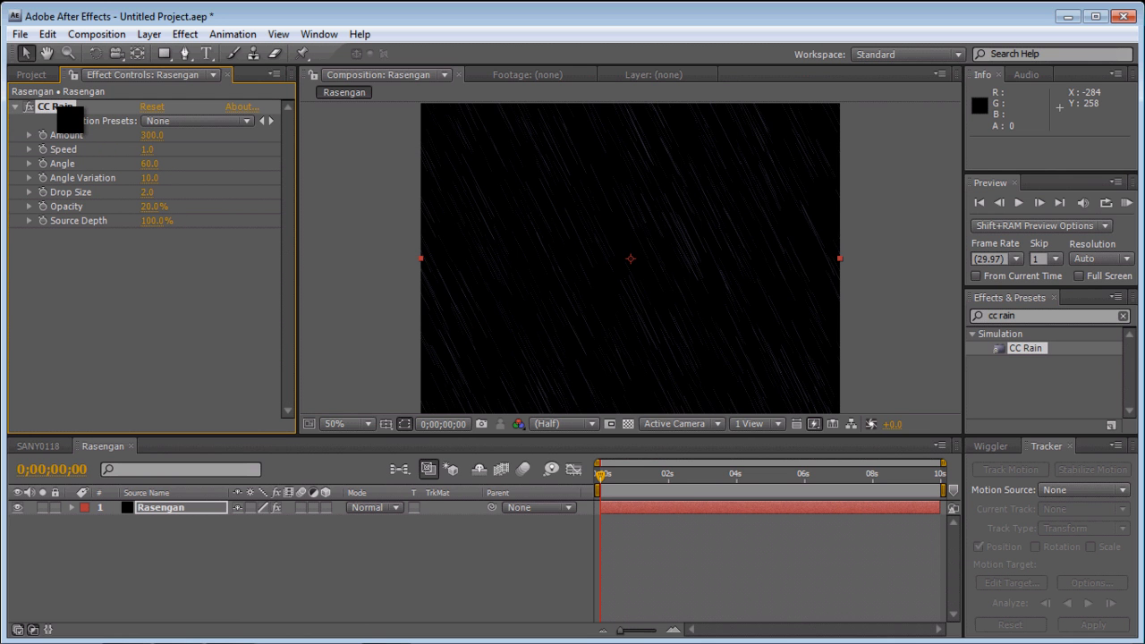
key("ctrl+d")
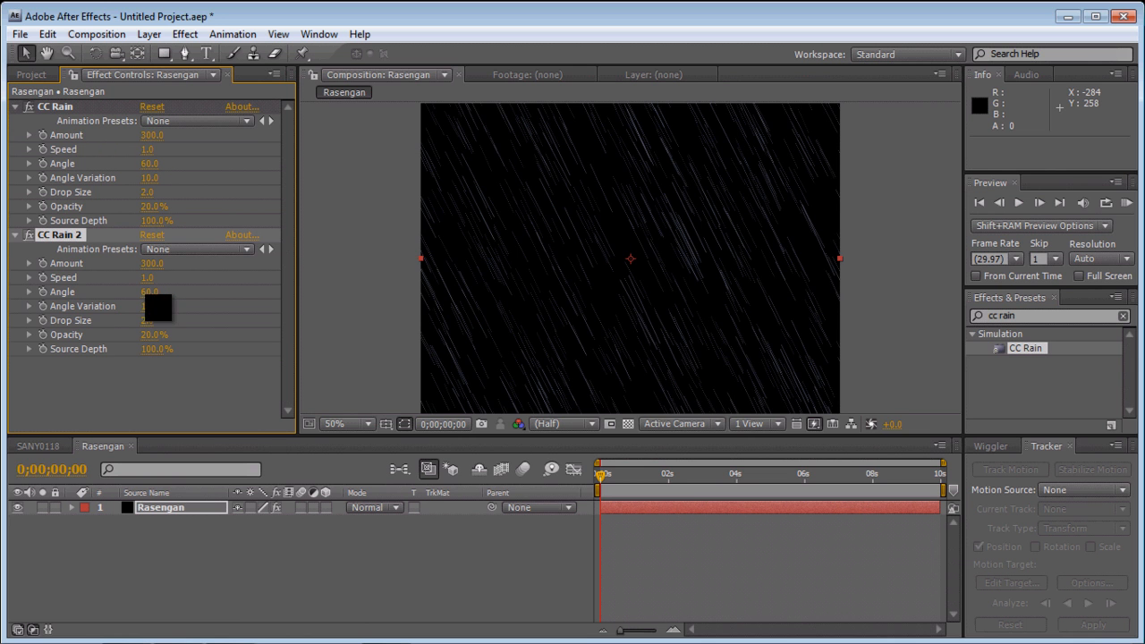
left_click(149, 292)
left_click(170, 406)
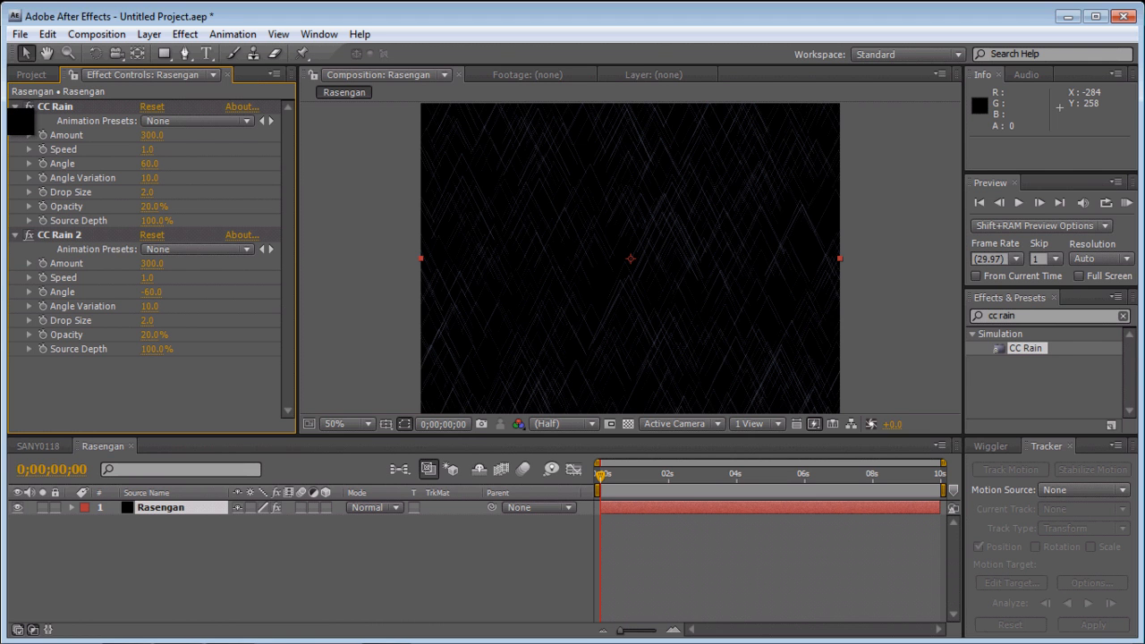
- Collapse both rain effects and apply the CC Sphere effect to the Rasengan solid
left_click(15, 107)
left_click(16, 121)
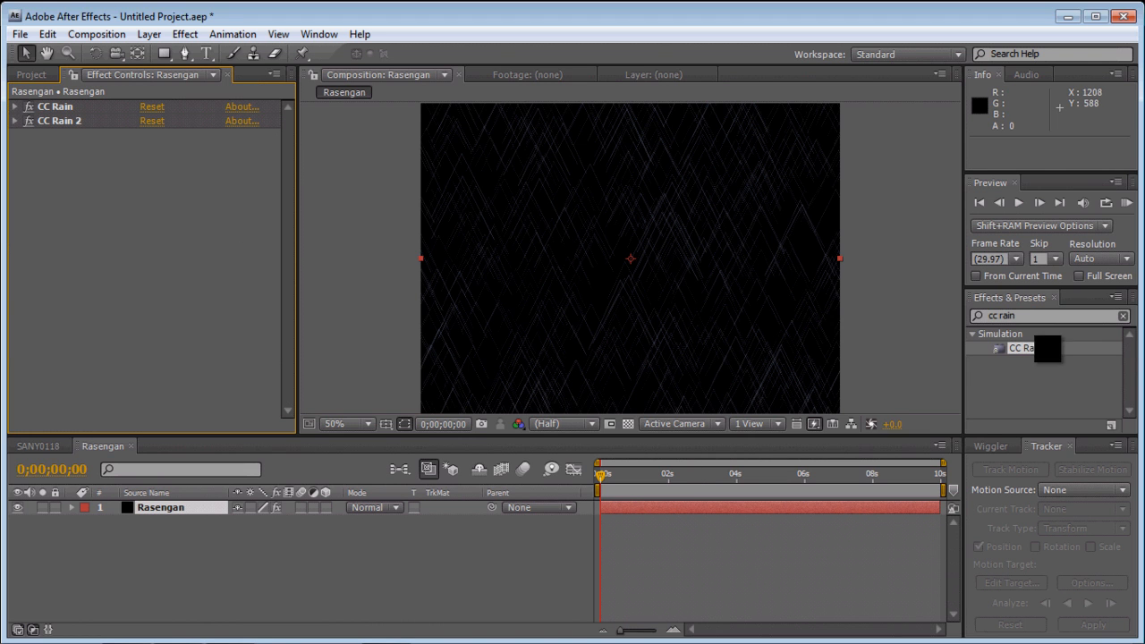
left_click(1024, 318)
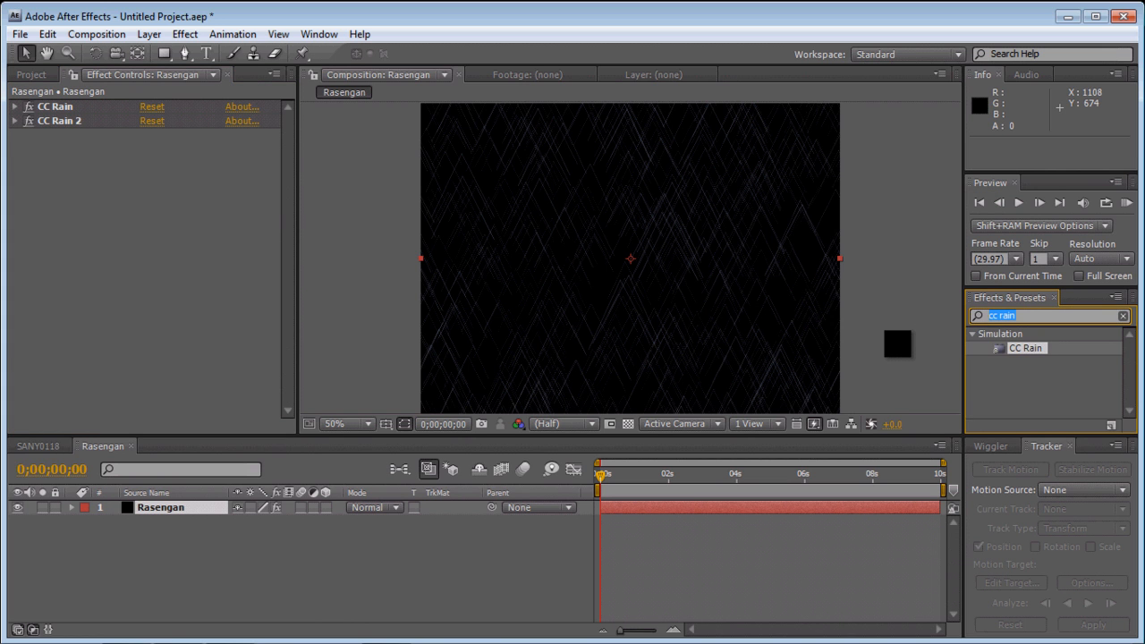
type("cc spher")
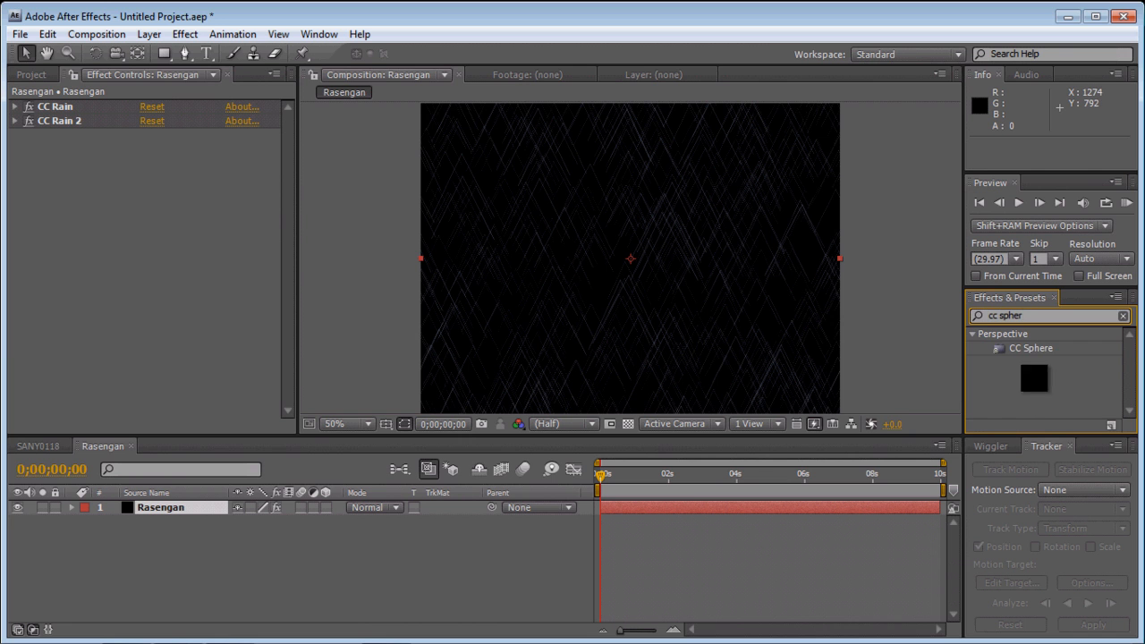
left_click_drag(1033, 349, 645, 250)
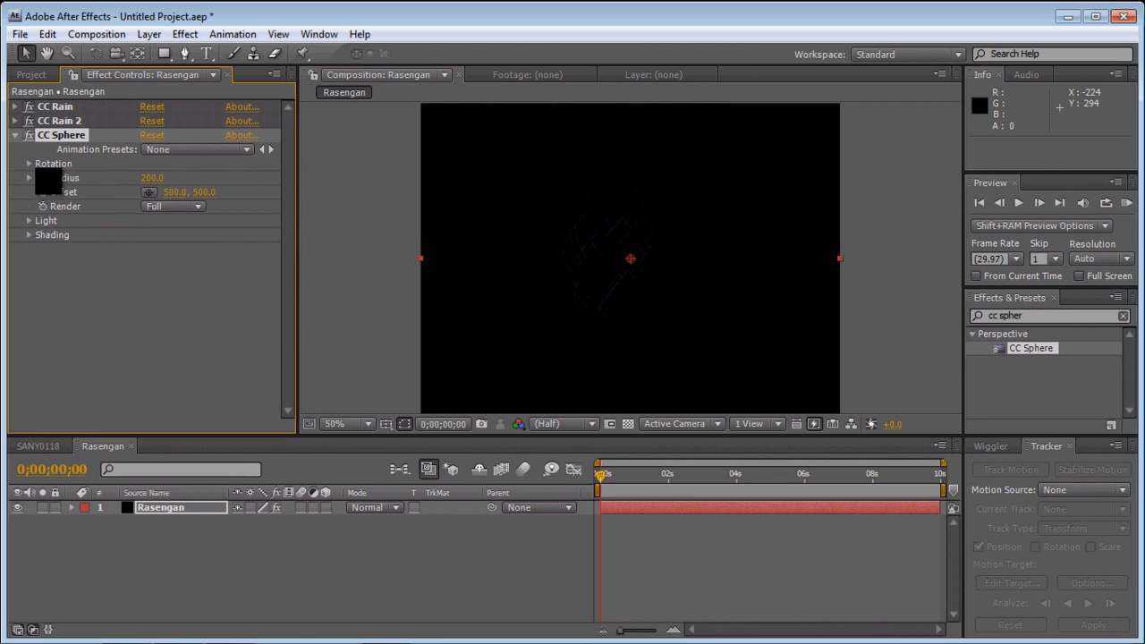
left_click_drag(153, 178, 185, 182)
left_click(154, 178)
left_click(182, 288)
- Expand CC Sphere's Light and Shading settings, then set Light Intensity to 1000 and Light Height to 59
left_click(29, 221)
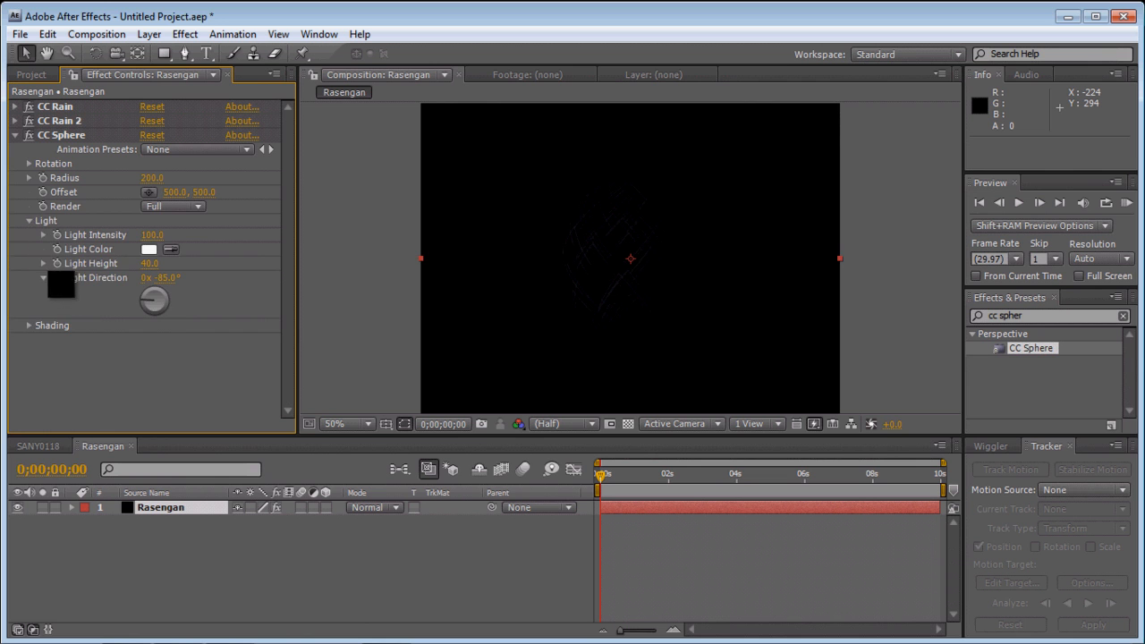
left_click(30, 326)
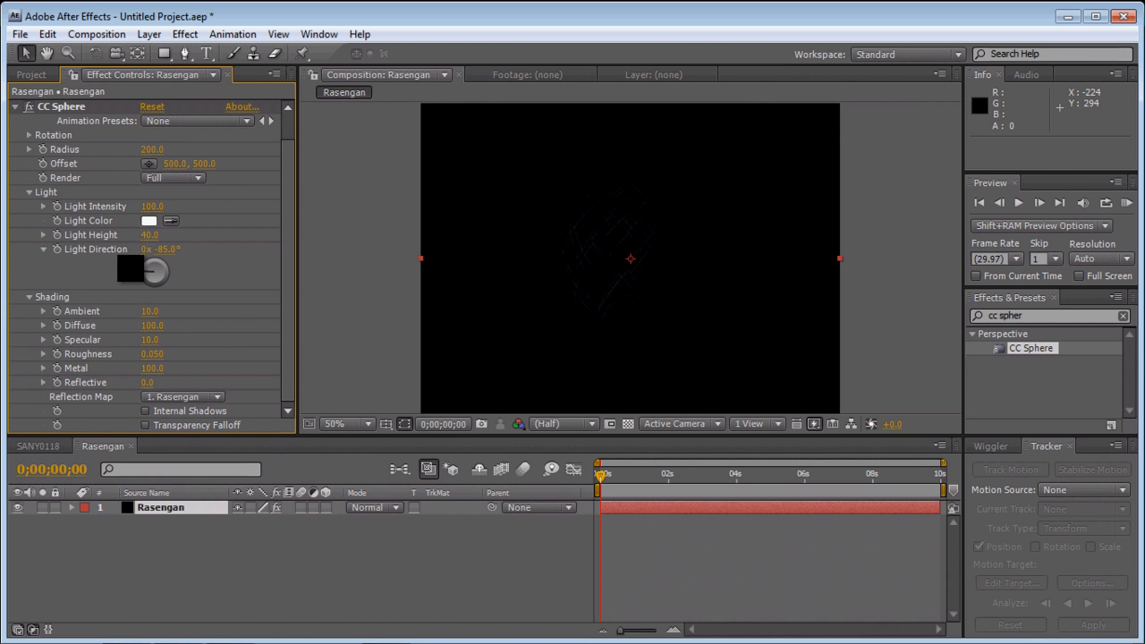
left_click(152, 206)
type("1000")
key("Return")
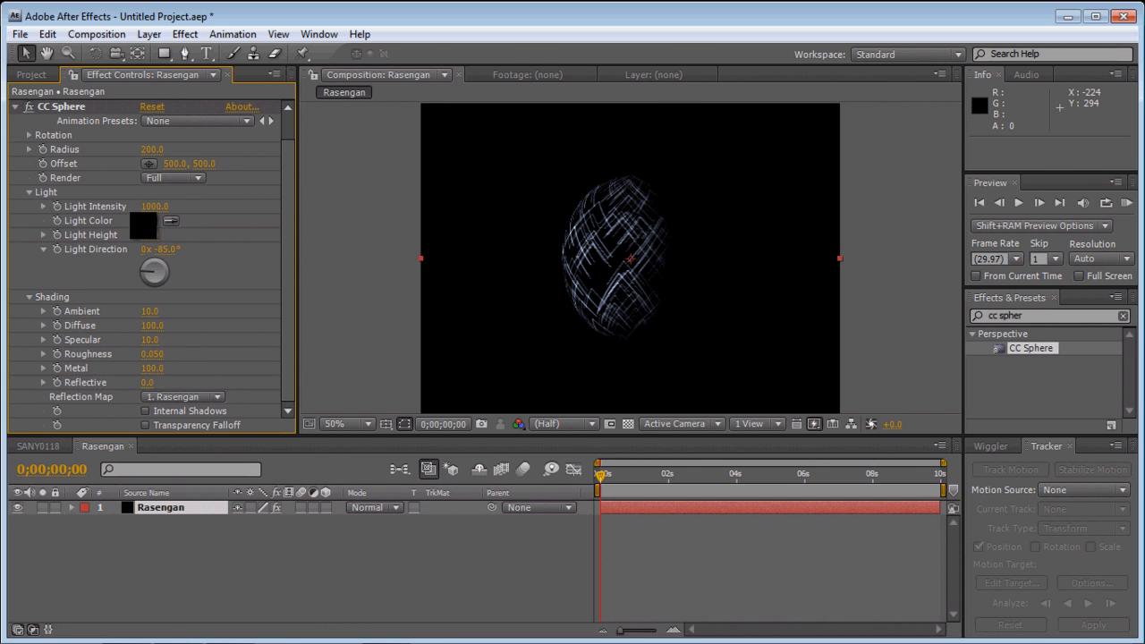
mouse_move(161, 247)
left_mouse_down()
mouse_move(197, 240)
mouse_move(160, 231)
left_mouse_up()
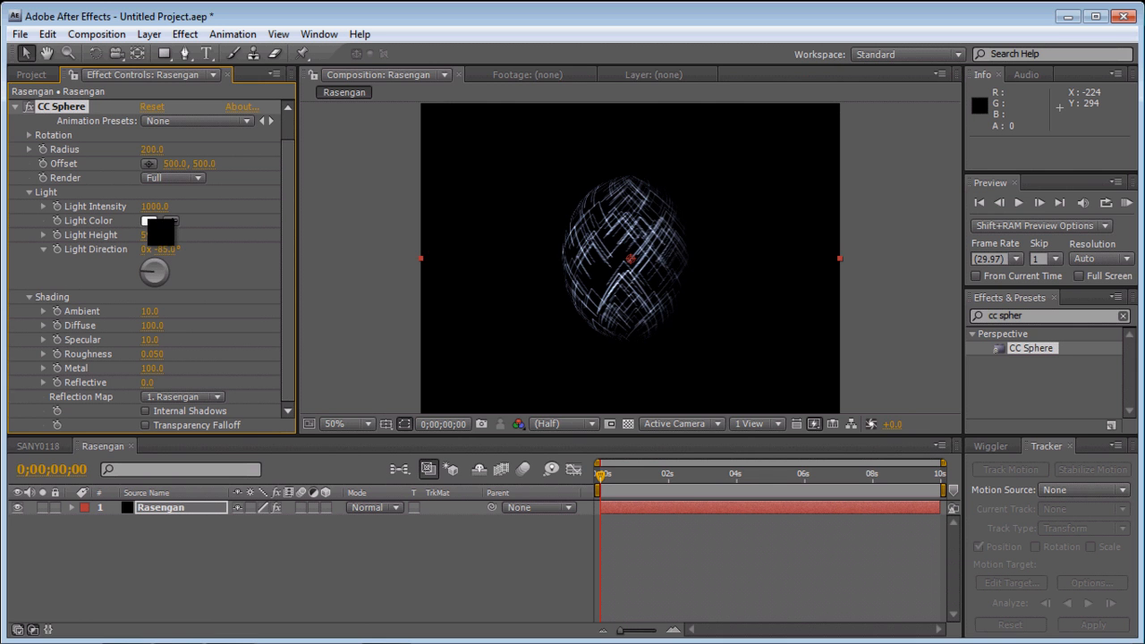
- Set the sphere's Light Color to light blue, RGB 141, 232, 255, and its Light Direction to about 317°
left_click(152, 224)
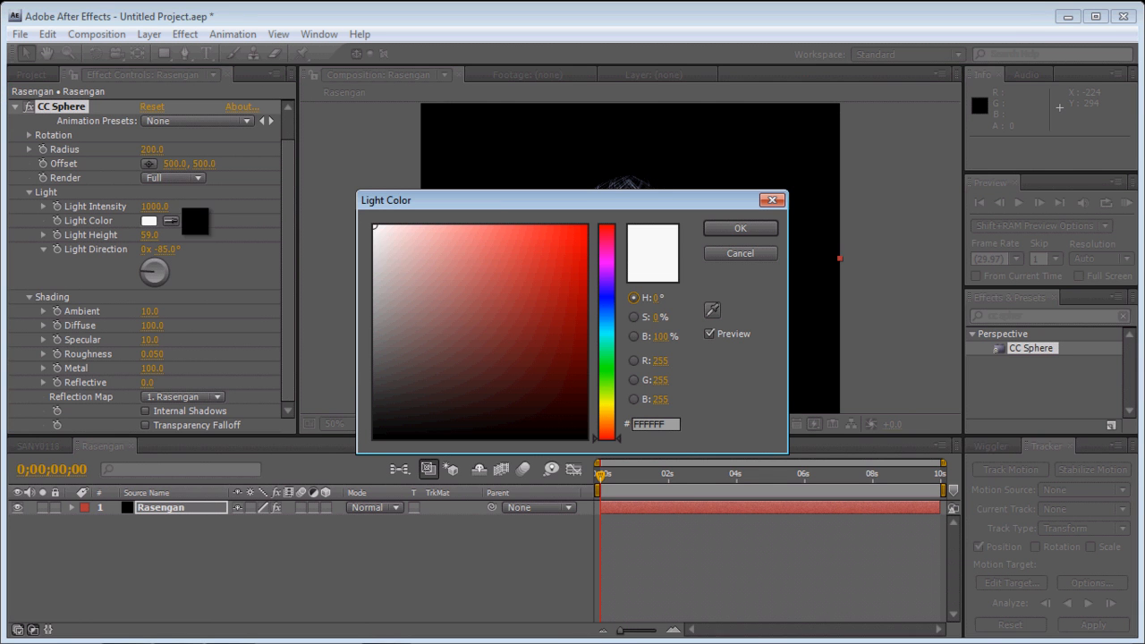
left_click(660, 361)
type("141")
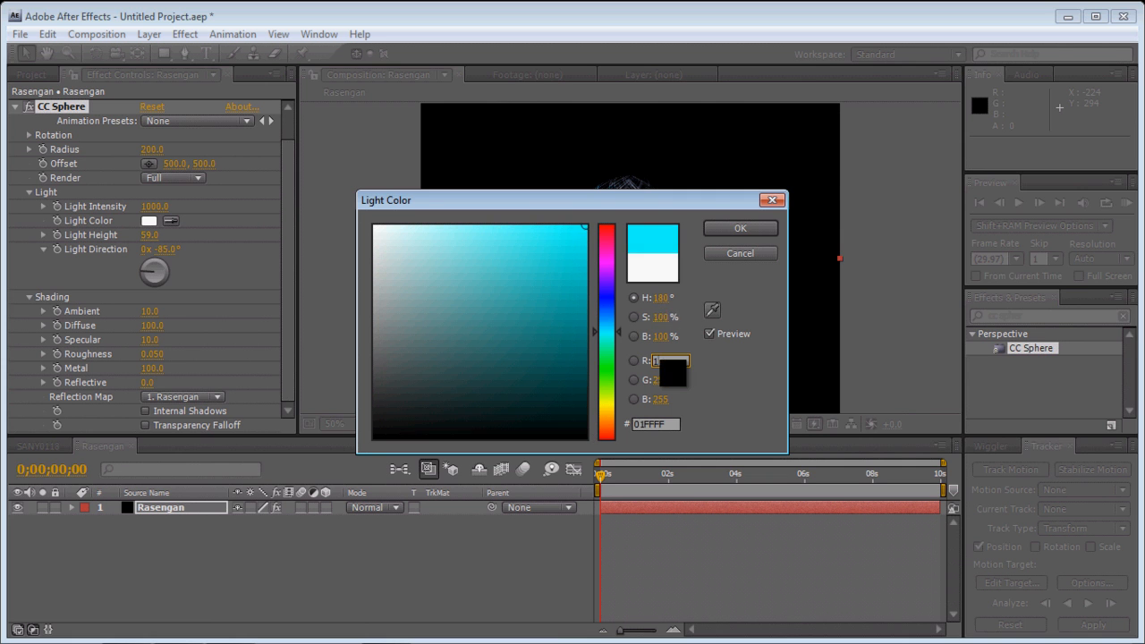
left_click(662, 382)
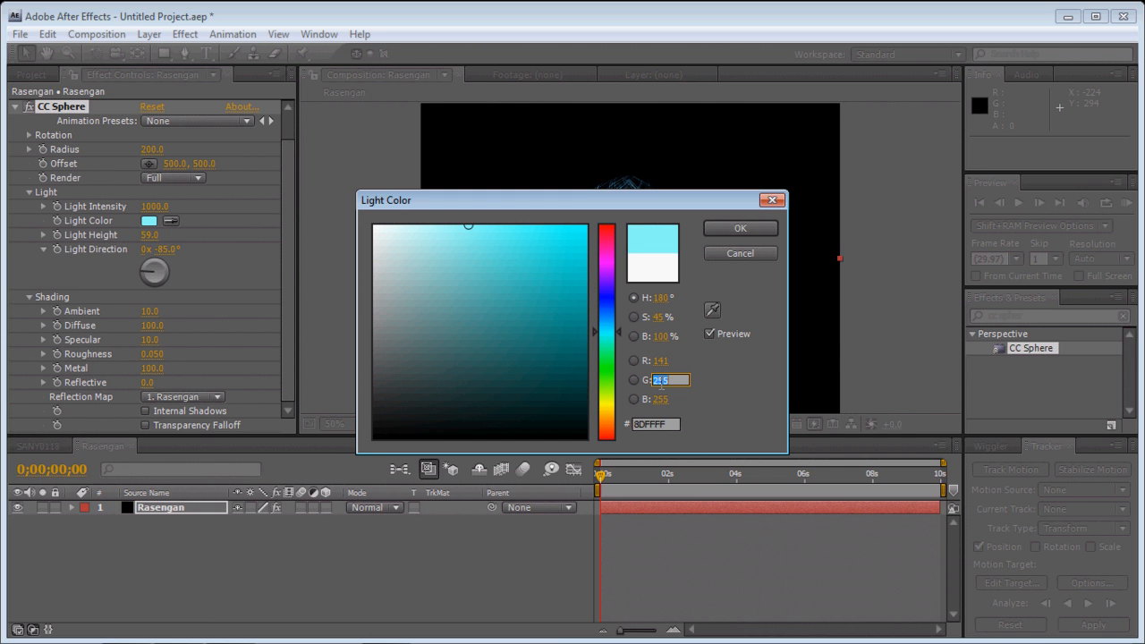
type("232")
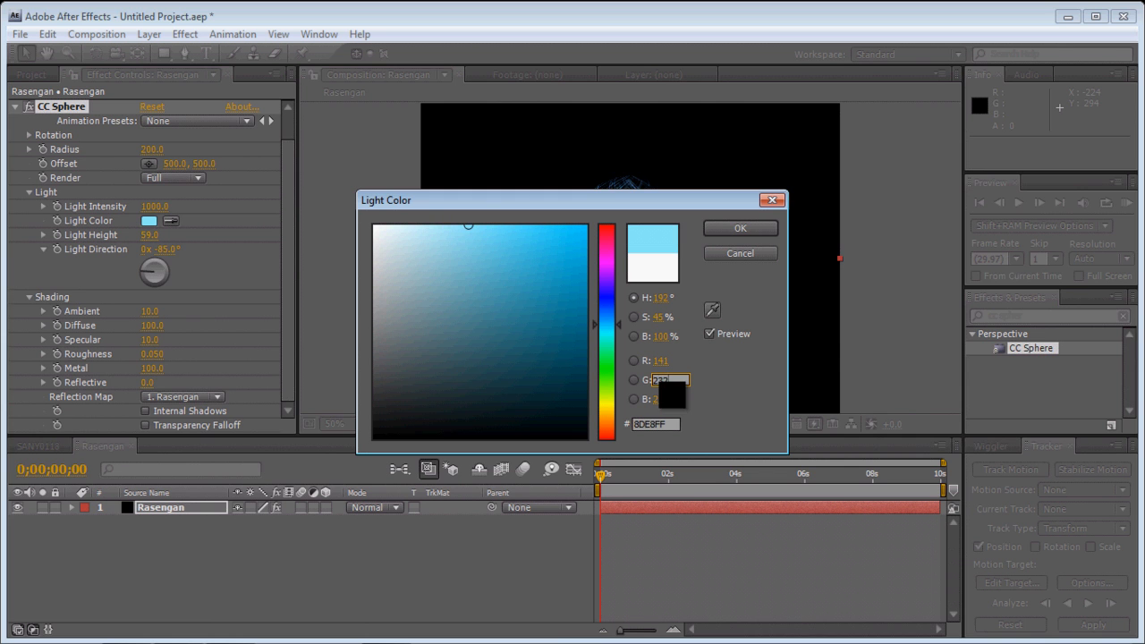
left_click(662, 400)
left_click(740, 228)
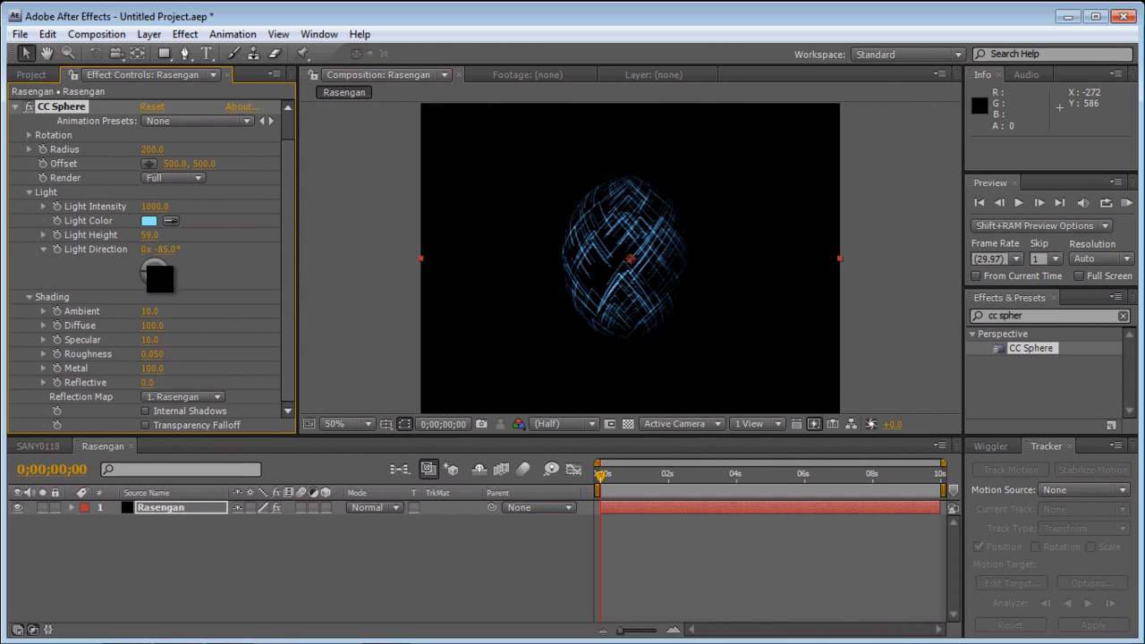
mouse_move(157, 278)
left_mouse_down()
mouse_move(190, 270)
mouse_move(196, 302)
mouse_move(163, 322)
mouse_move(161, 258)
mouse_move(145, 266)
left_mouse_up()
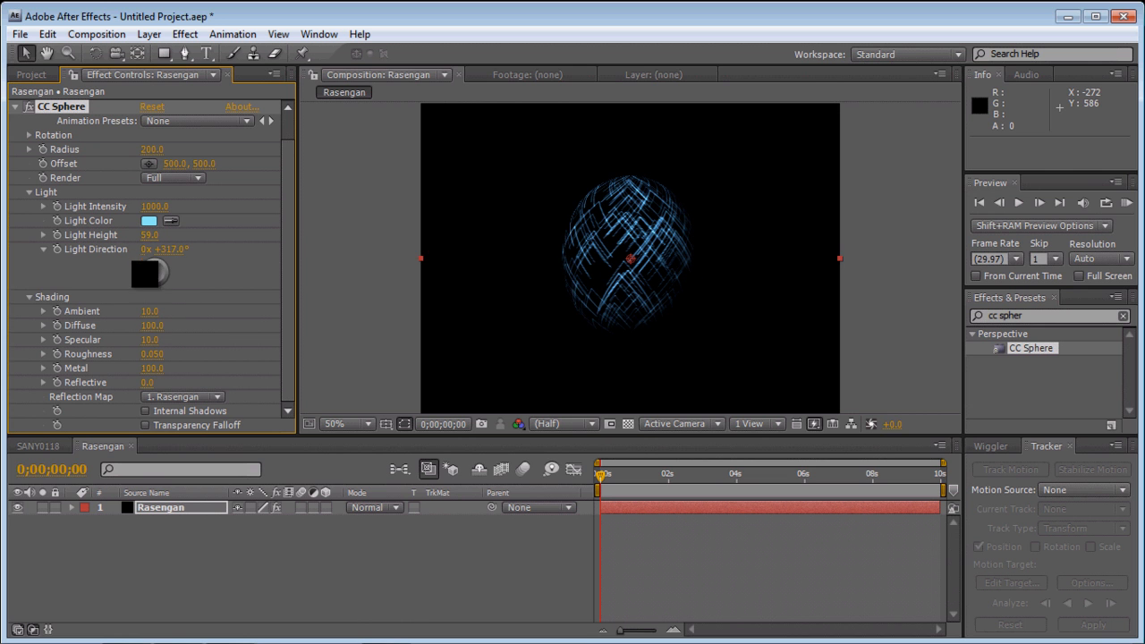
- Set the sphere's Ambient shading to 200 and its Diffuse shading to 60
left_click_drag(154, 311, 298, 320)
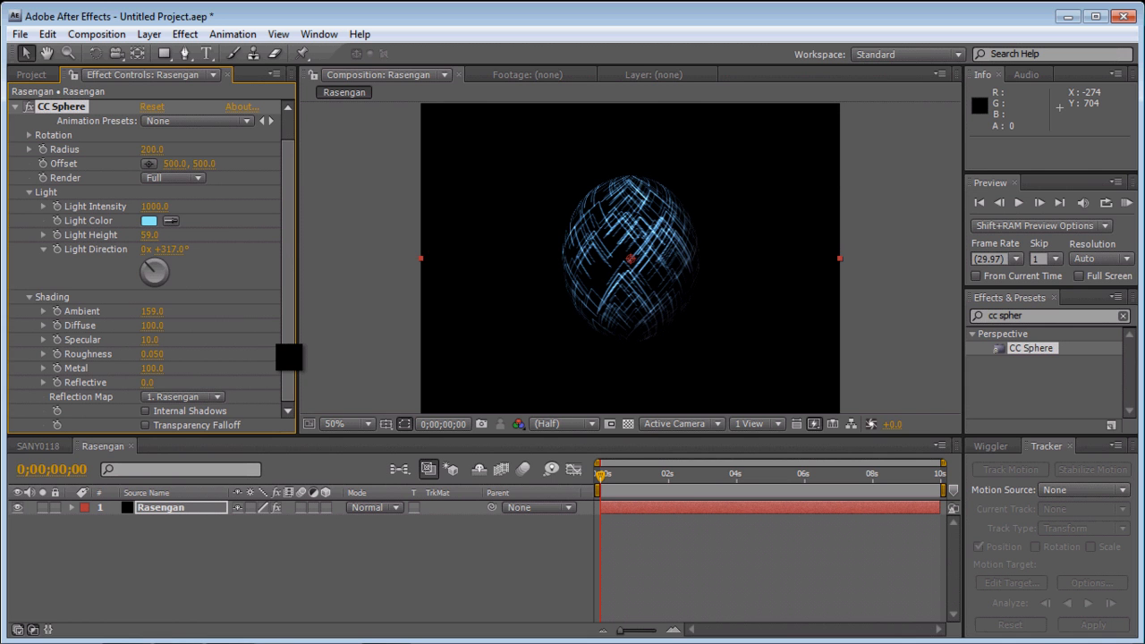
left_click(154, 311)
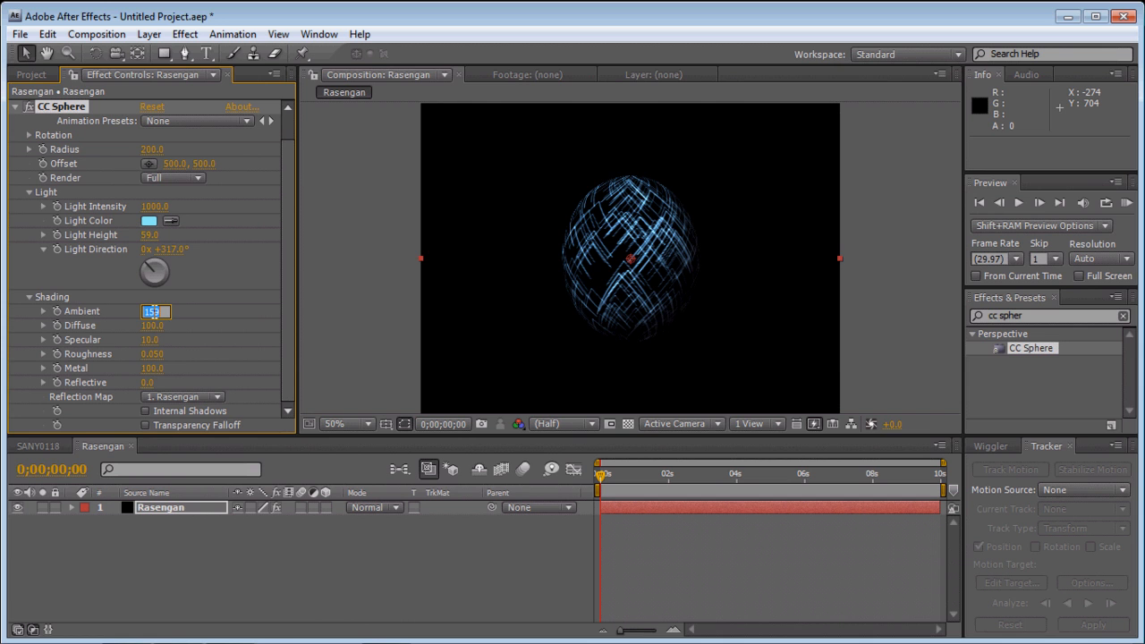
type("200")
key("Return")
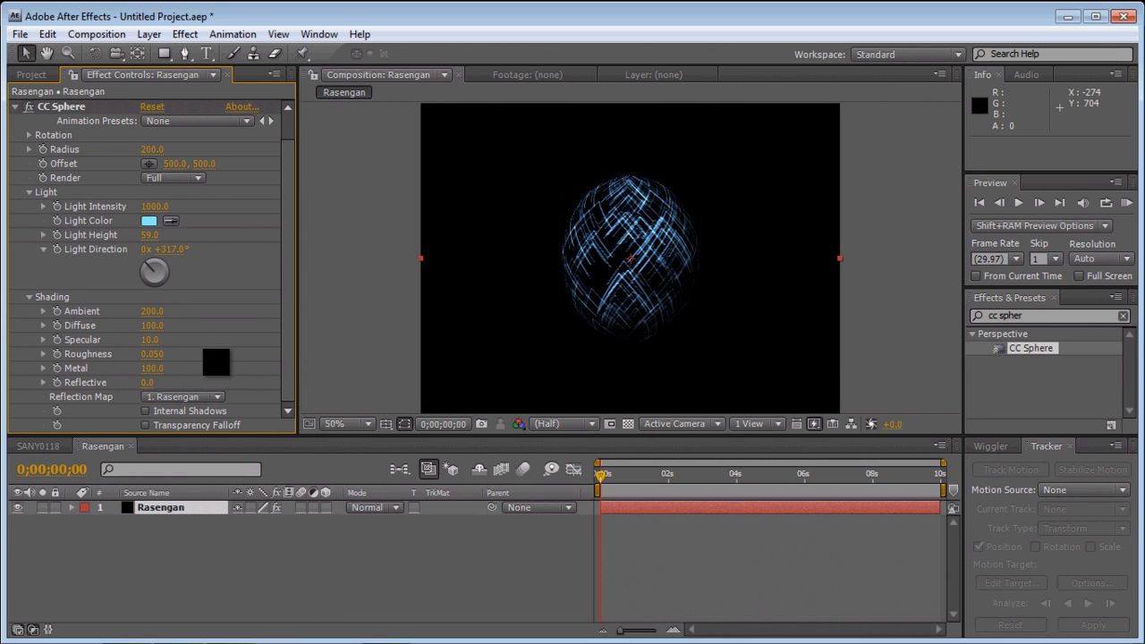
left_click(152, 327)
key("Return")
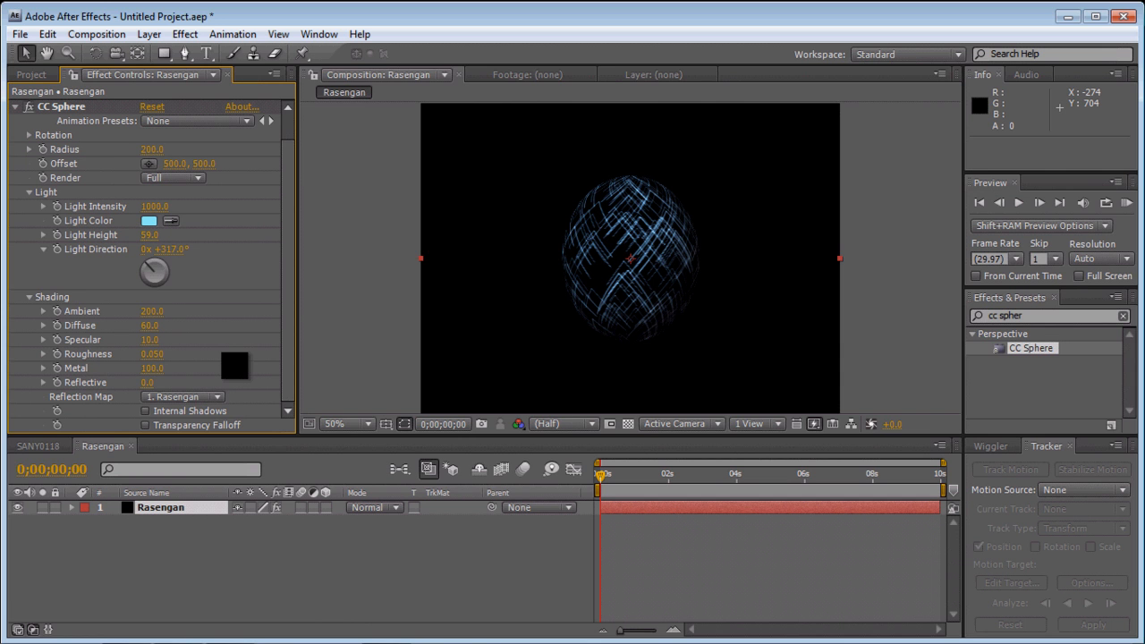
- Adjust the sphere's remaining shading to Specular 13, Metal 50 and Roughness about 0.312
left_click_drag(149, 340, 265, 332)
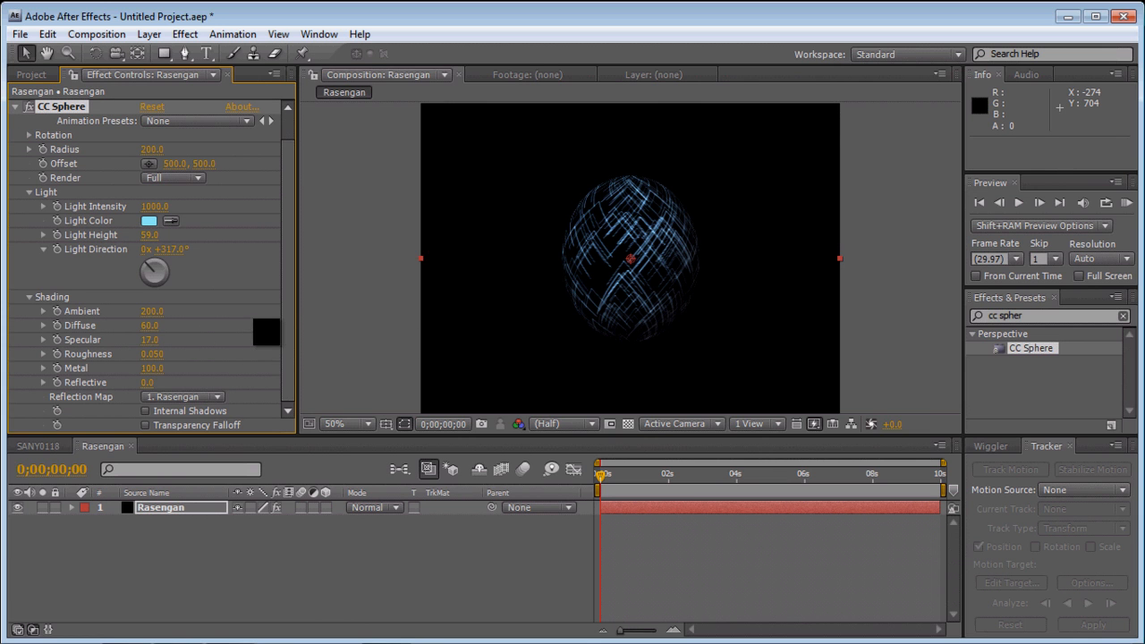
left_click(153, 367)
type("50")
key("Return")
left_click_drag(188, 368, 358, 362)
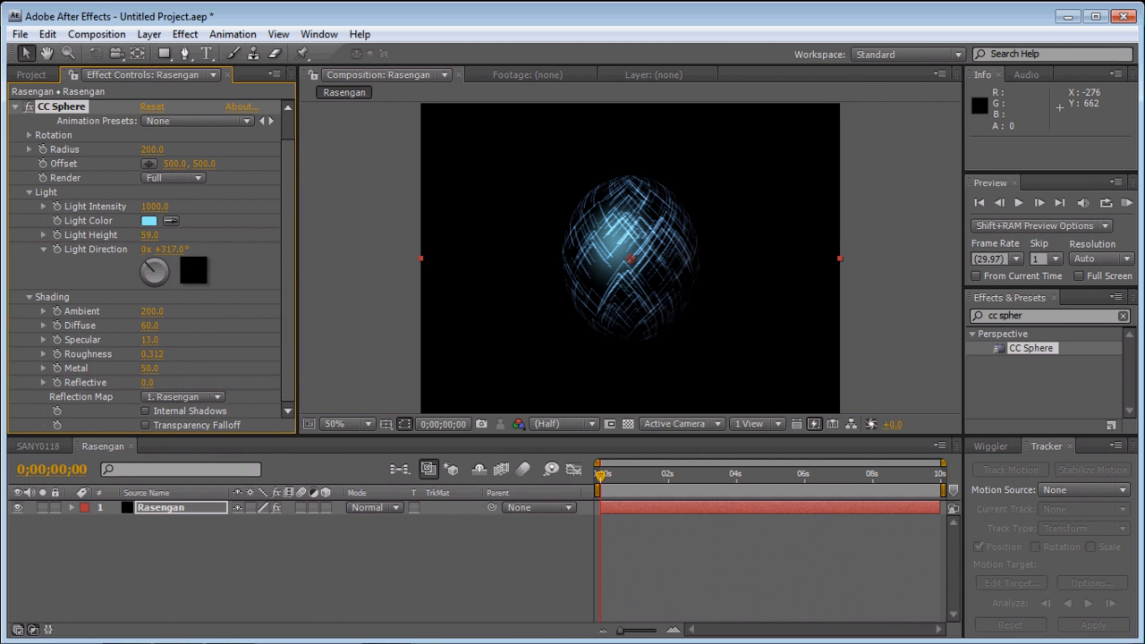
- Set CC Sphere's Light Height to 91, its Light Direction to about 353° and its Specular shading to 32
left_click_drag(169, 248, 239, 255)
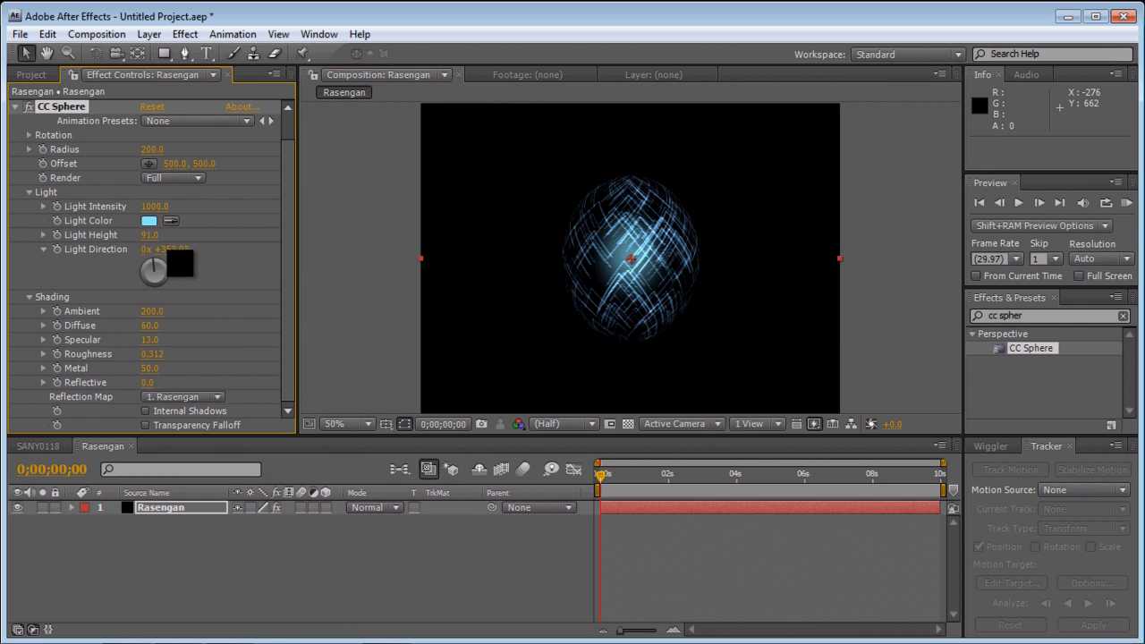
left_click(240, 289)
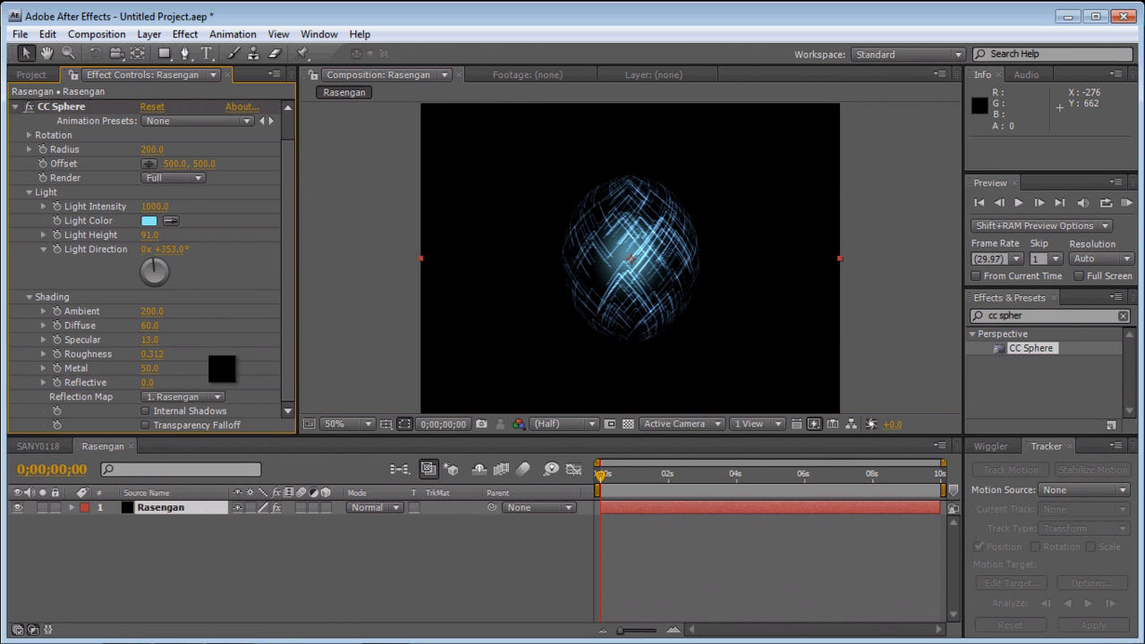
left_click_drag(154, 340, 195, 352)
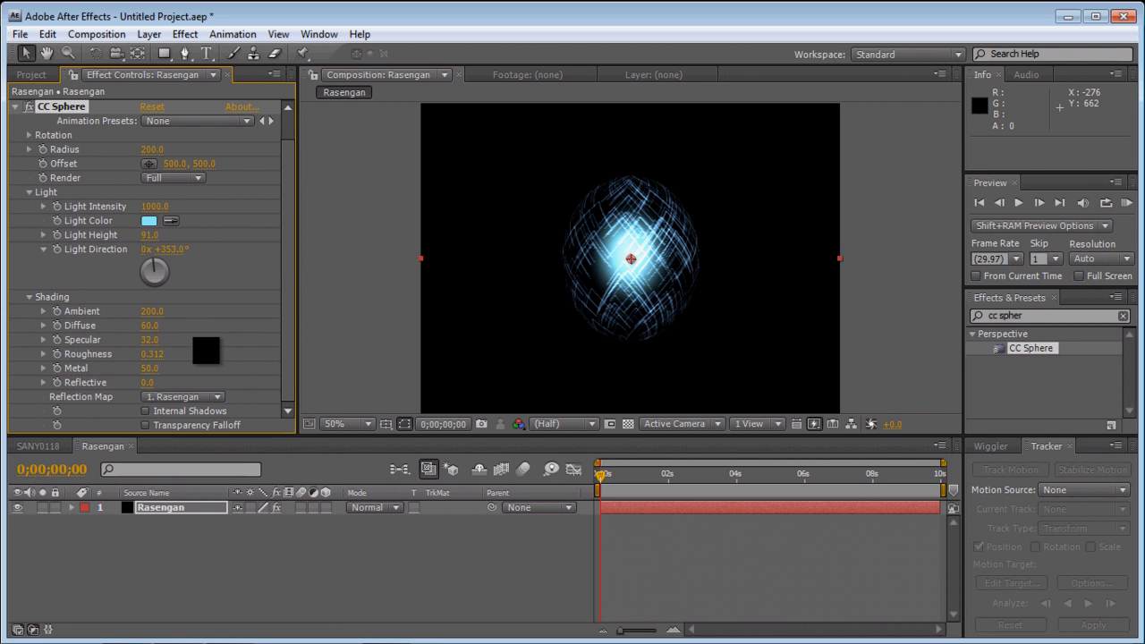
left_click(206, 350)
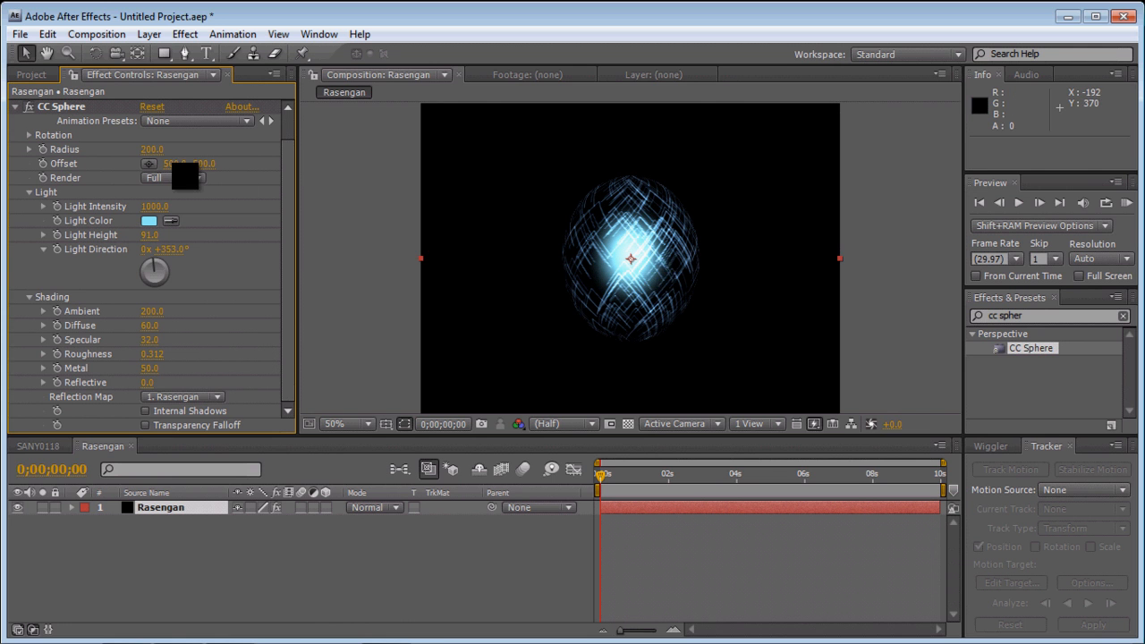
left_click(15, 106)
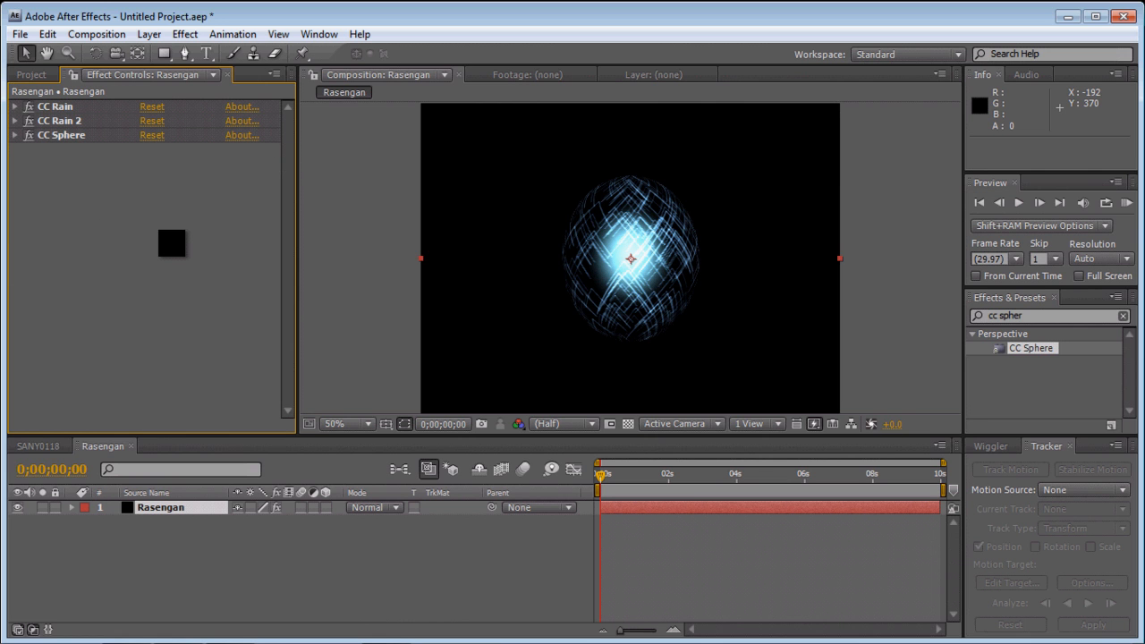
- Search the effects for "cc rad", apply CC Radial Fast Blur to the Rasengan layer and place it just before CC Sphere
left_click(1059, 324)
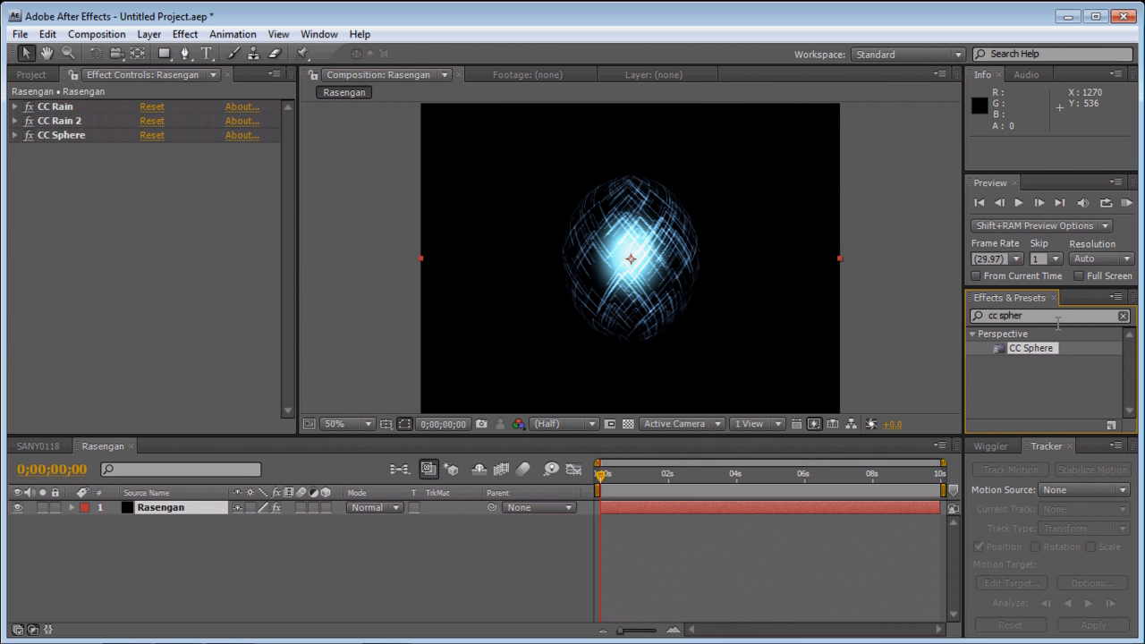
key("BackSpace")
key("BackSpace")
key("BackSpace")
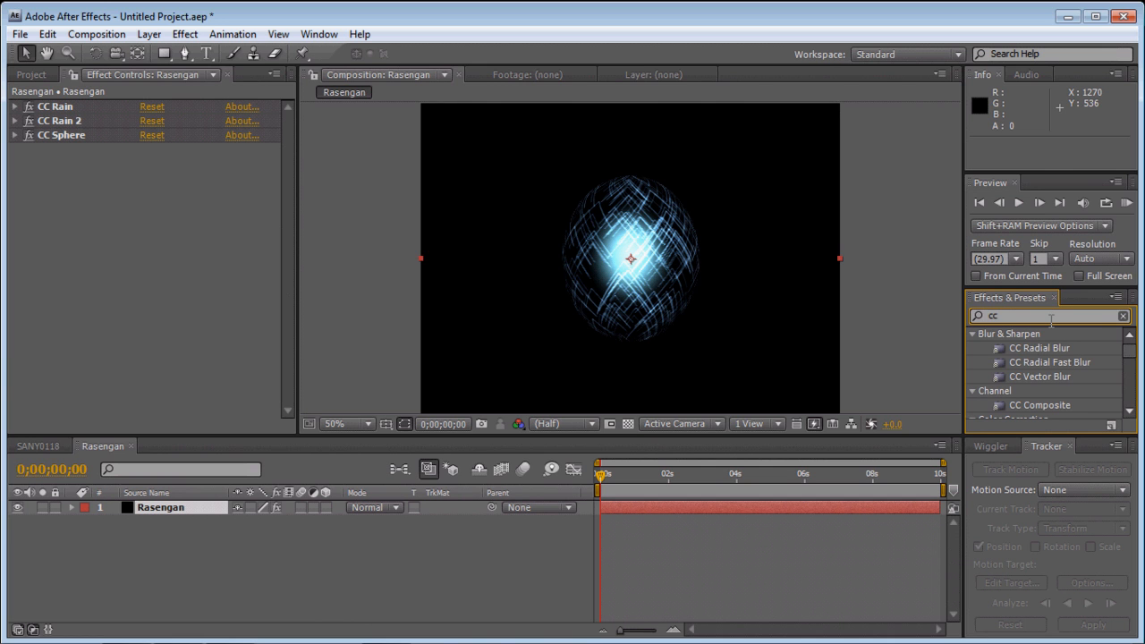
type("cc radial")
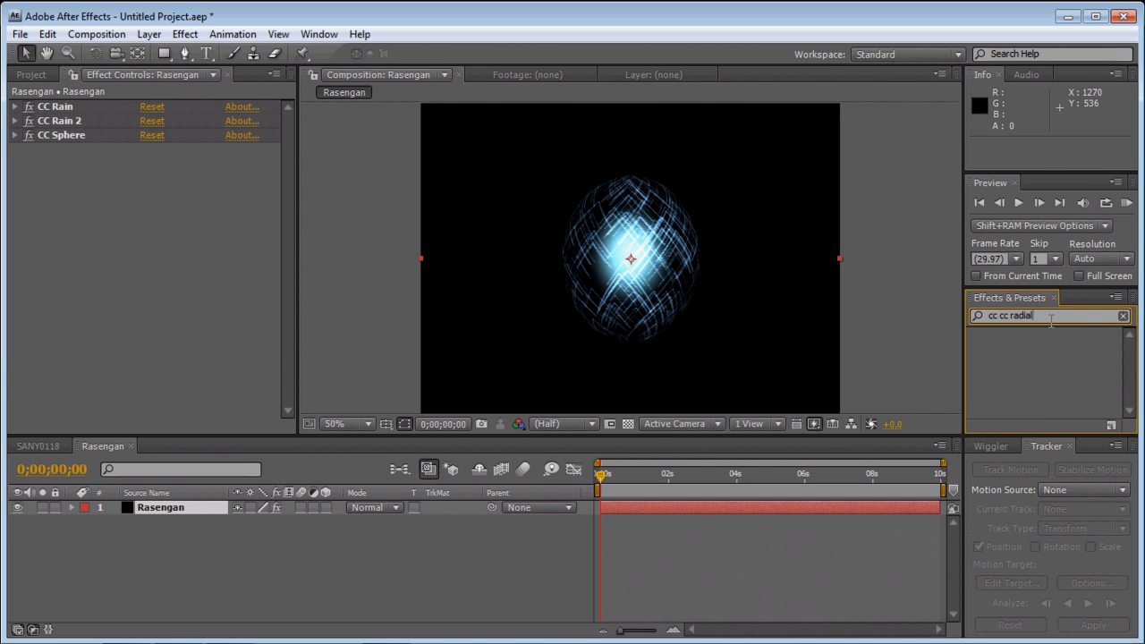
key("BackSpace")
key("BackSpace")
key("BackSpace")
key("BackSpace")
type("rad")
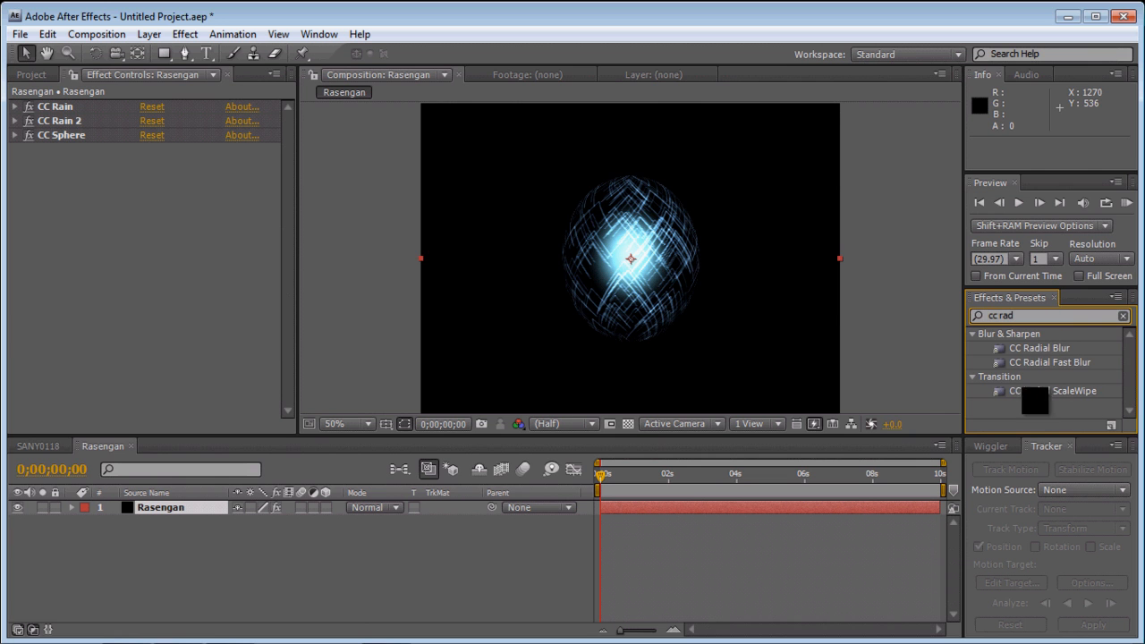
left_click_drag(1038, 362, 662, 261)
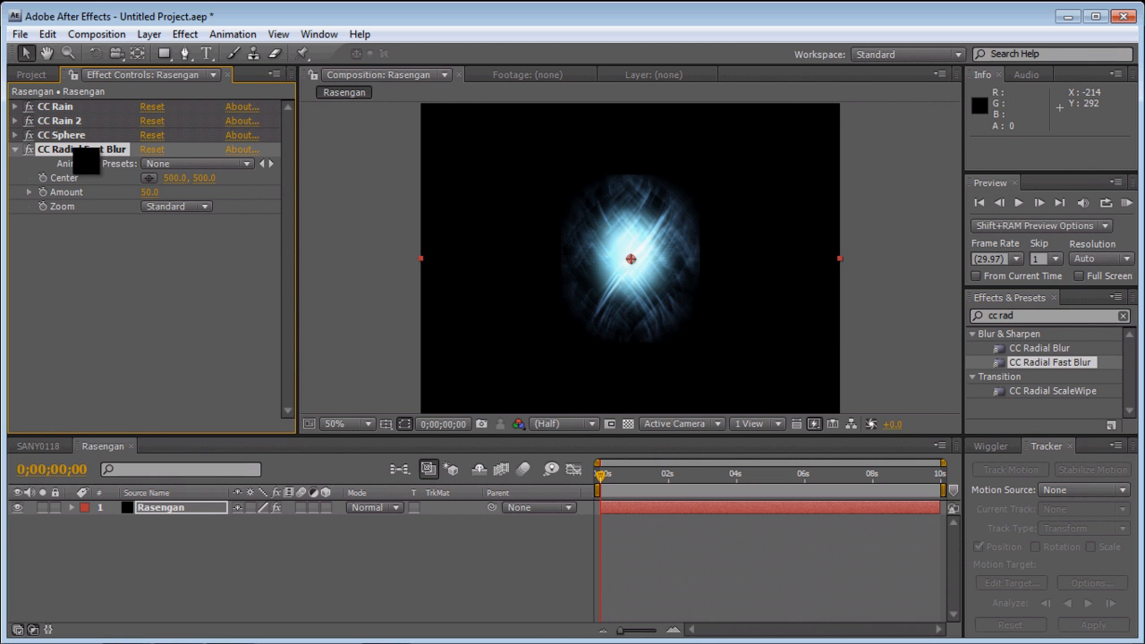
left_click_drag(76, 150, 74, 134)
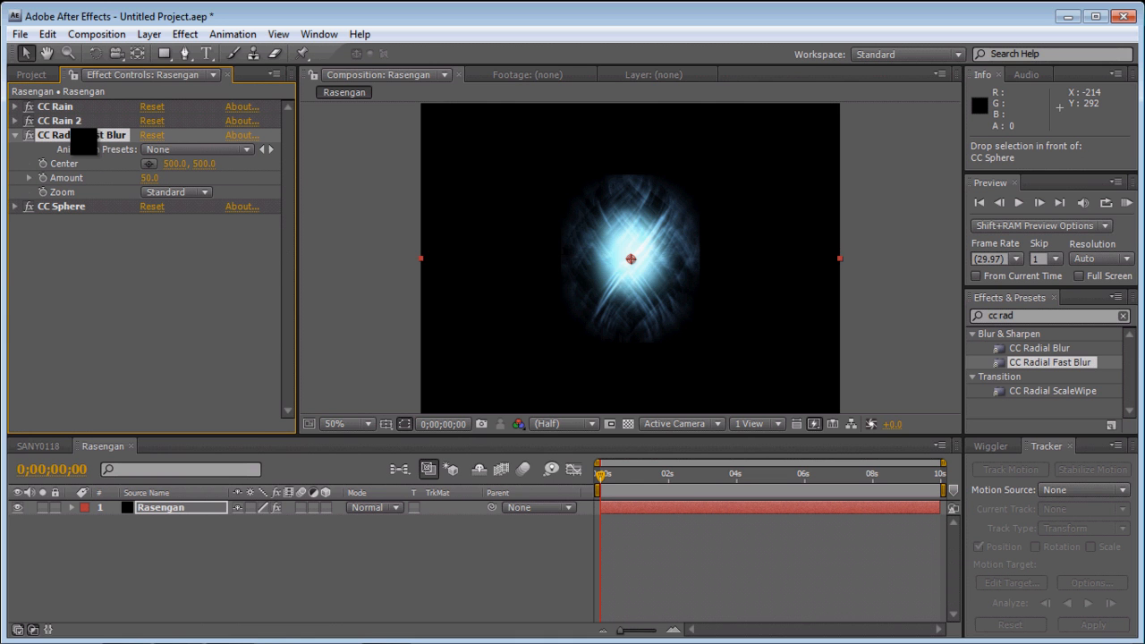
- Set CC Radial Fast Blur's Amount to 10 and its Zoom mode to Brightest, and collapse its settings
left_click(150, 178)
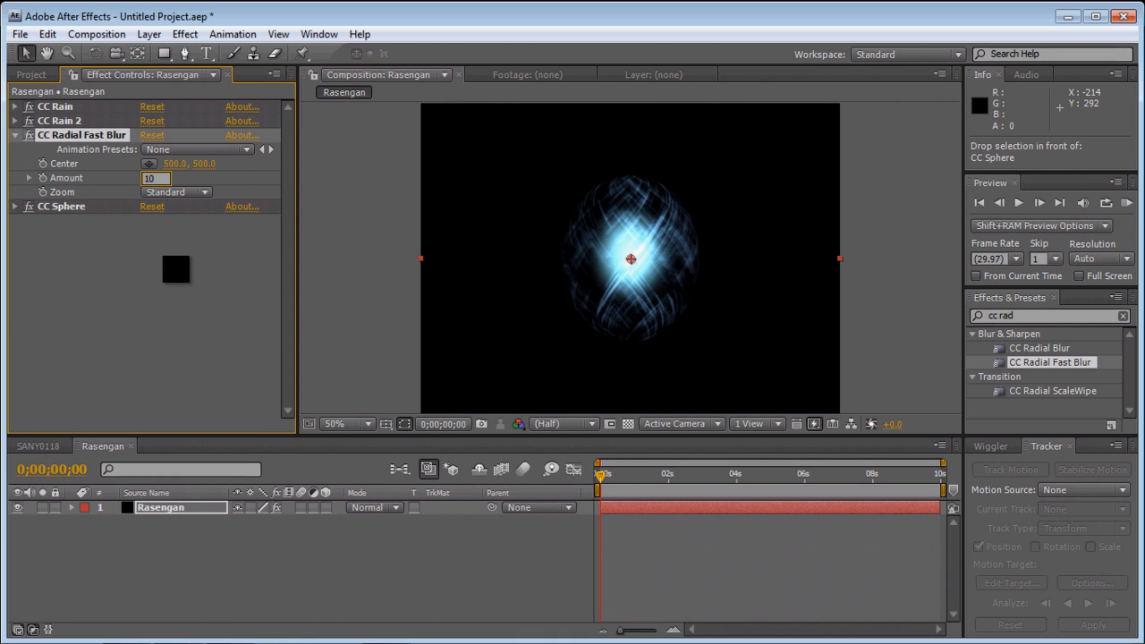
left_click(176, 271)
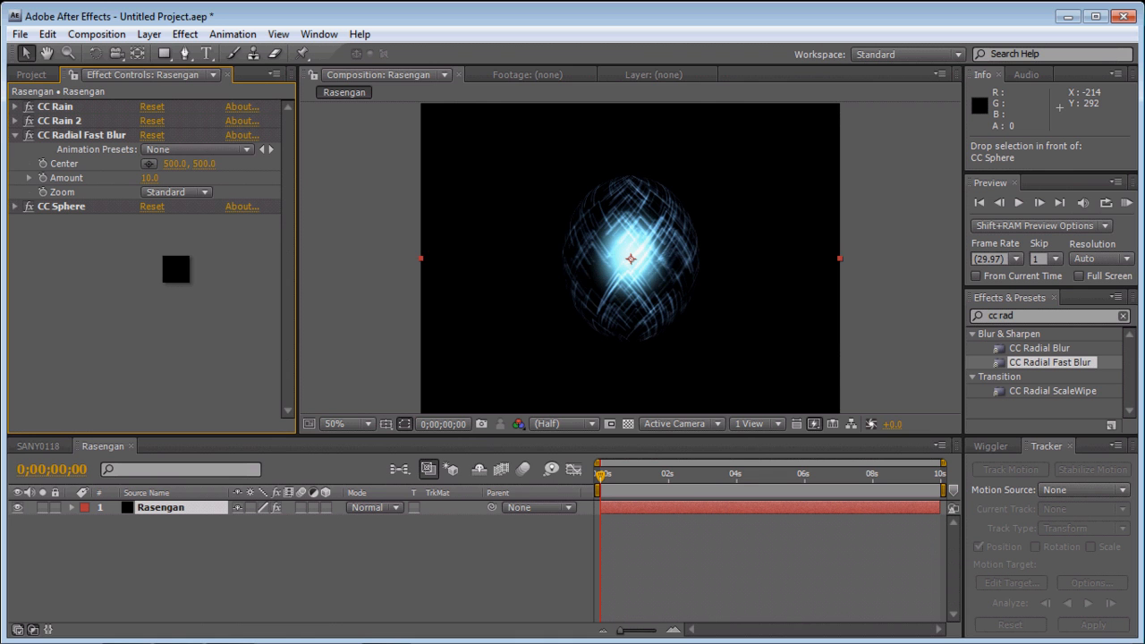
left_click(204, 192)
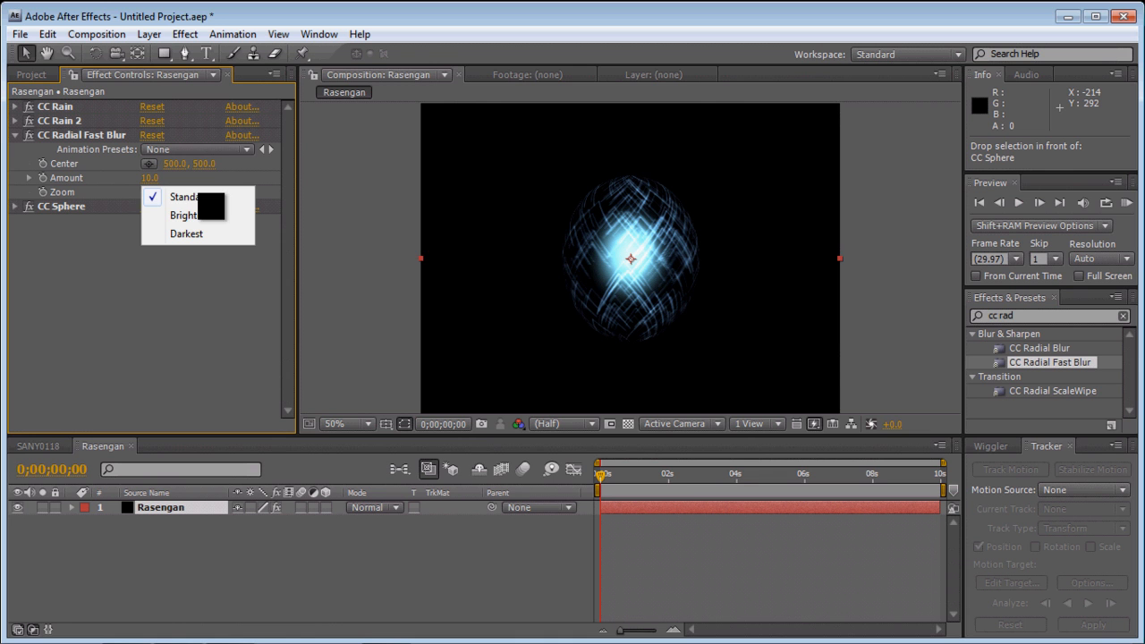
left_click(196, 215)
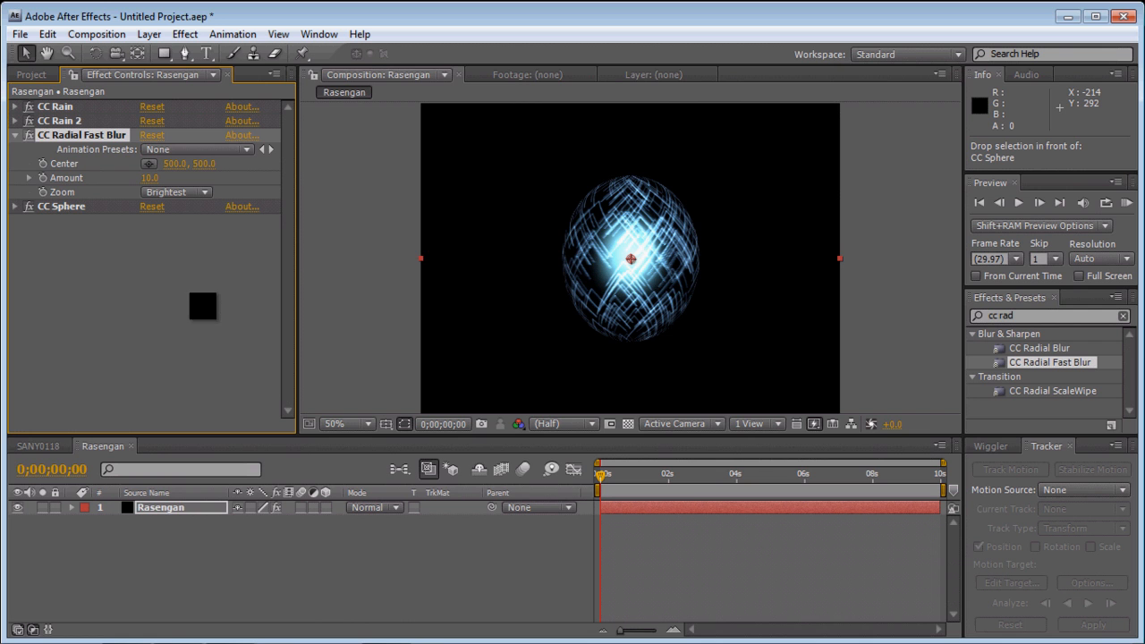
left_click(204, 305)
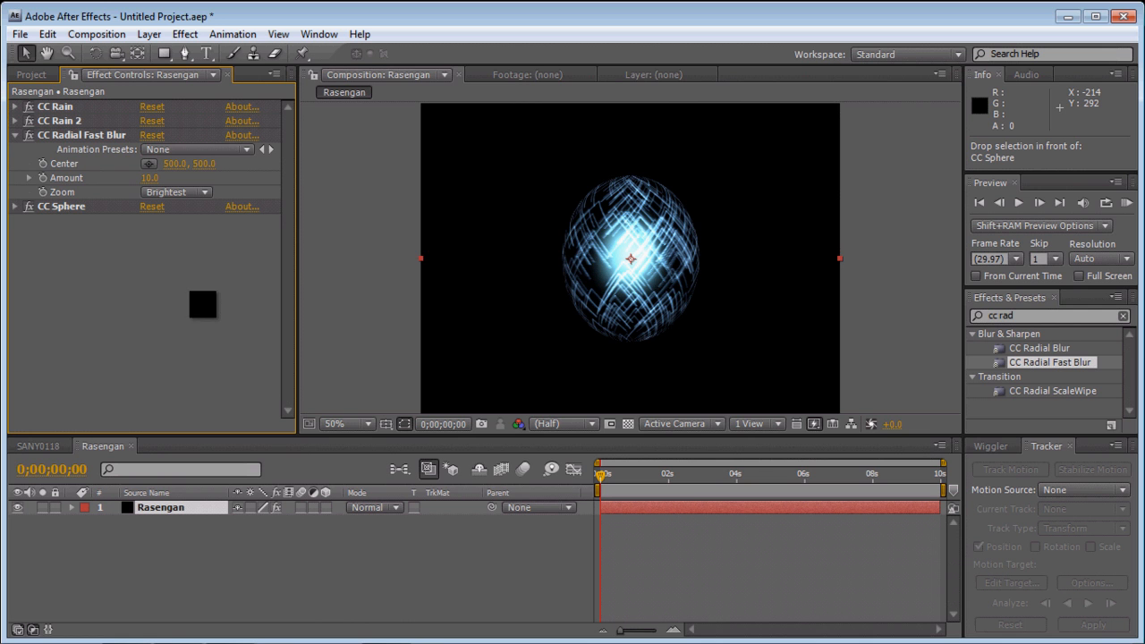
left_click(15, 135)
- Apply CC Radial Blur to the Rasengan layer with an Amount of 1 and collapse its settings
left_click_drag(1023, 350, 770, 290)
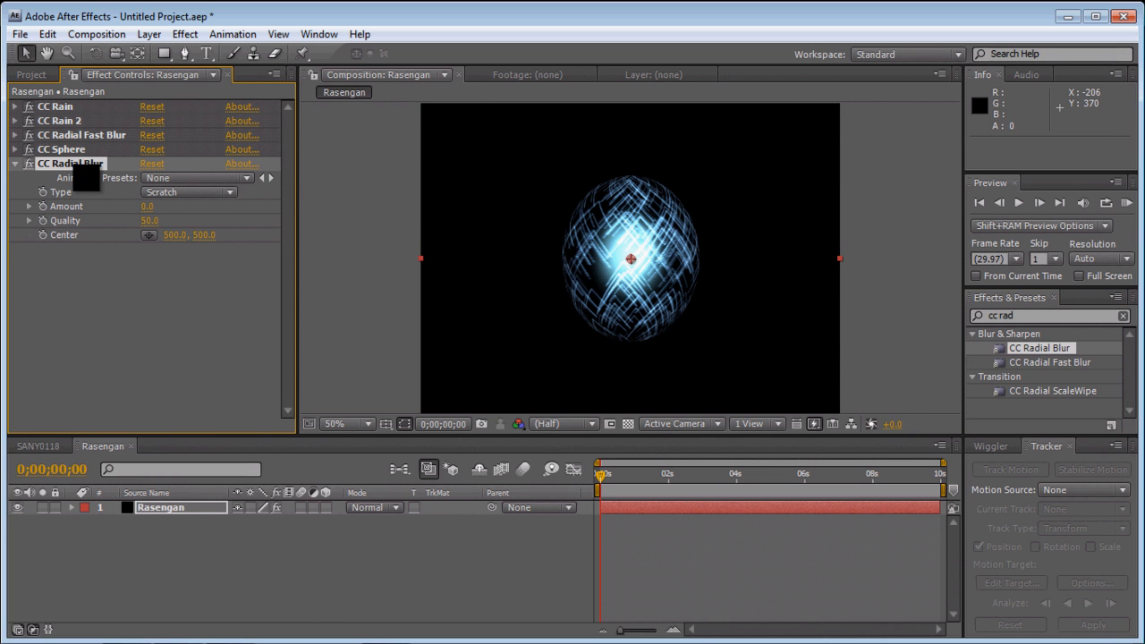
left_click(147, 205)
type("1")
left_click(176, 296)
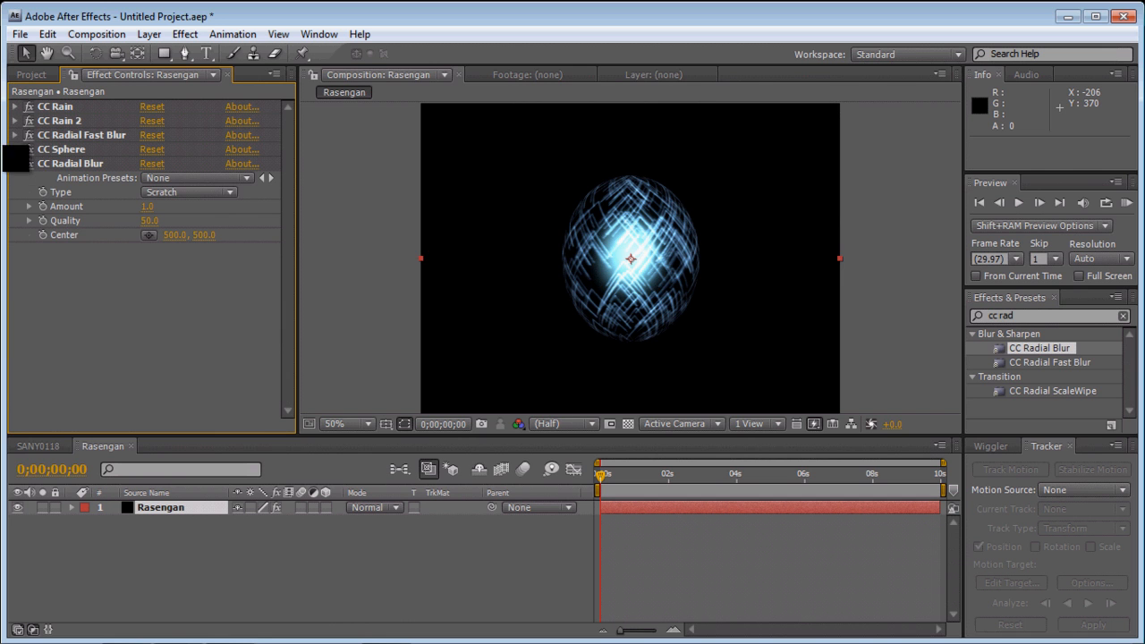
left_click(15, 164)
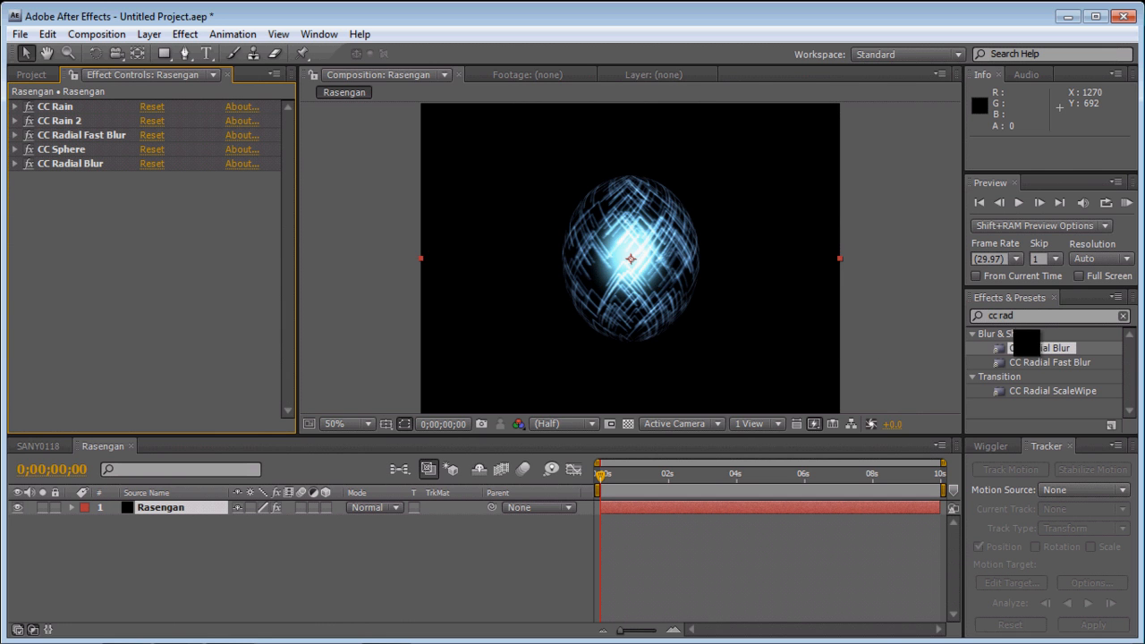
- Search the effects for "cc light" and apply CC Light Rays to the Rasengan layer
left_click(1021, 319)
key("BackSpace")
key("BackSpace")
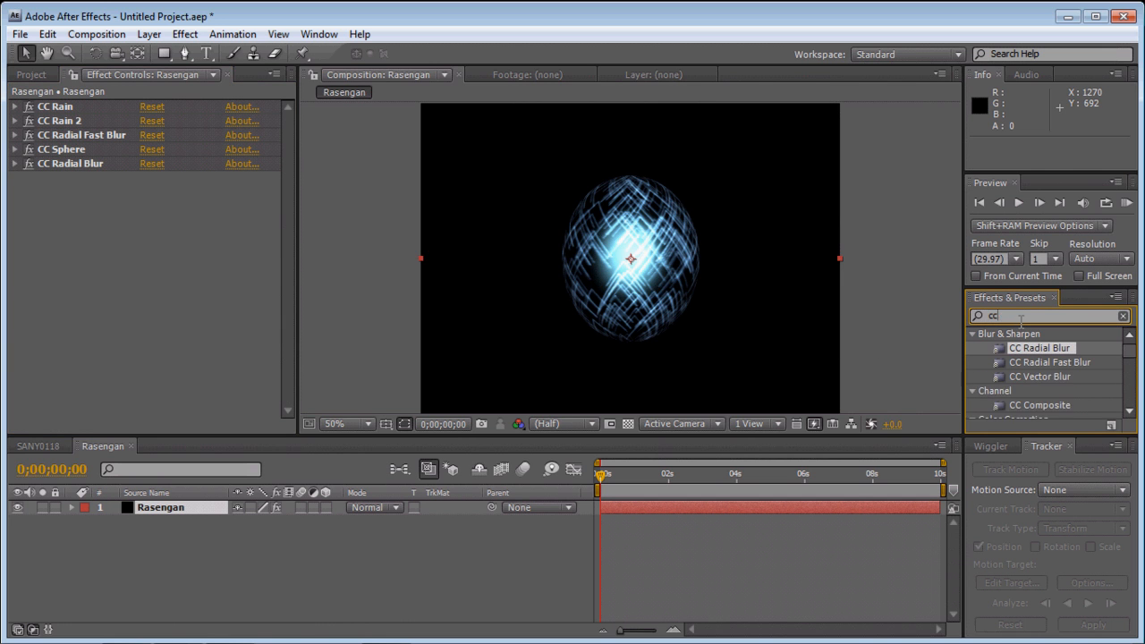
type("ight")
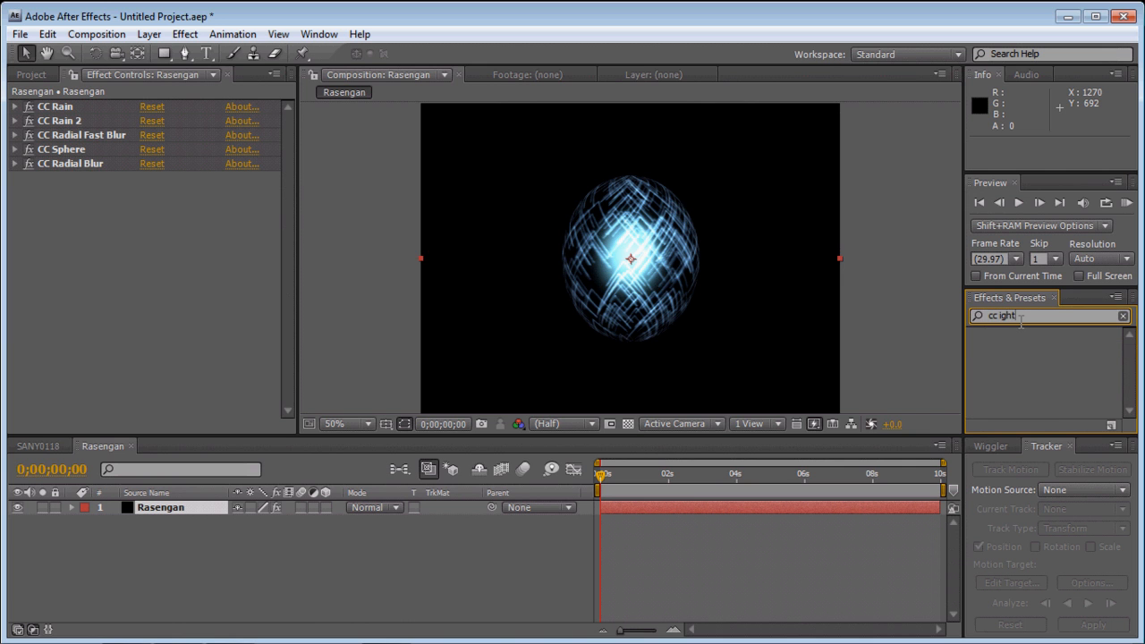
key("BackSpace")
key("BackSpace")
key("BackSpace")
key("BackSpace")
type("light")
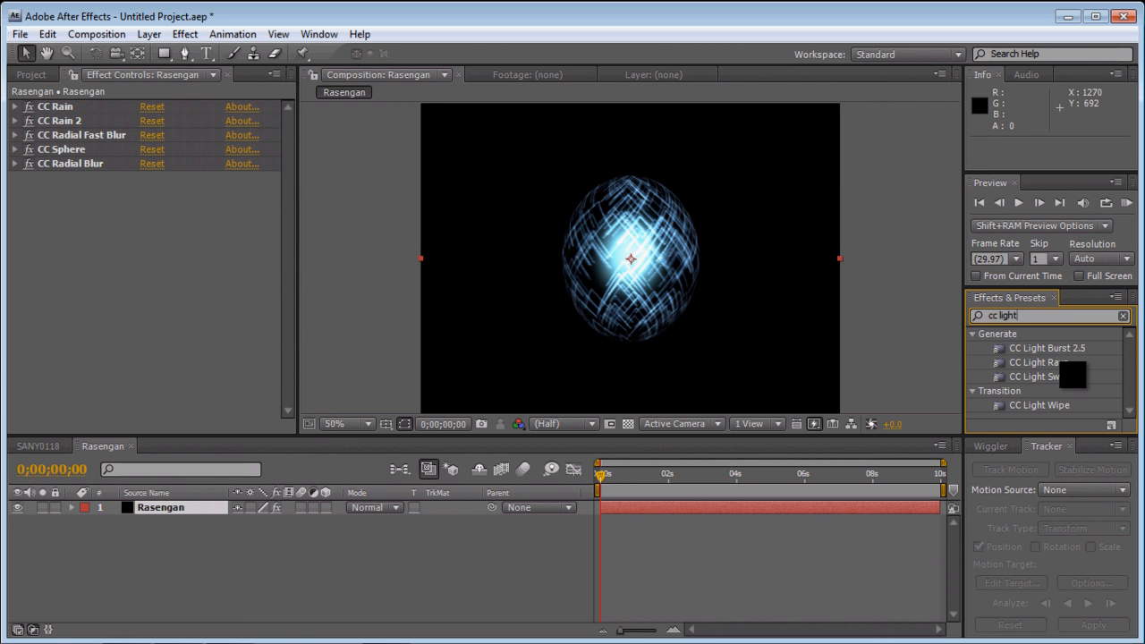
left_click_drag(1061, 363, 554, 250)
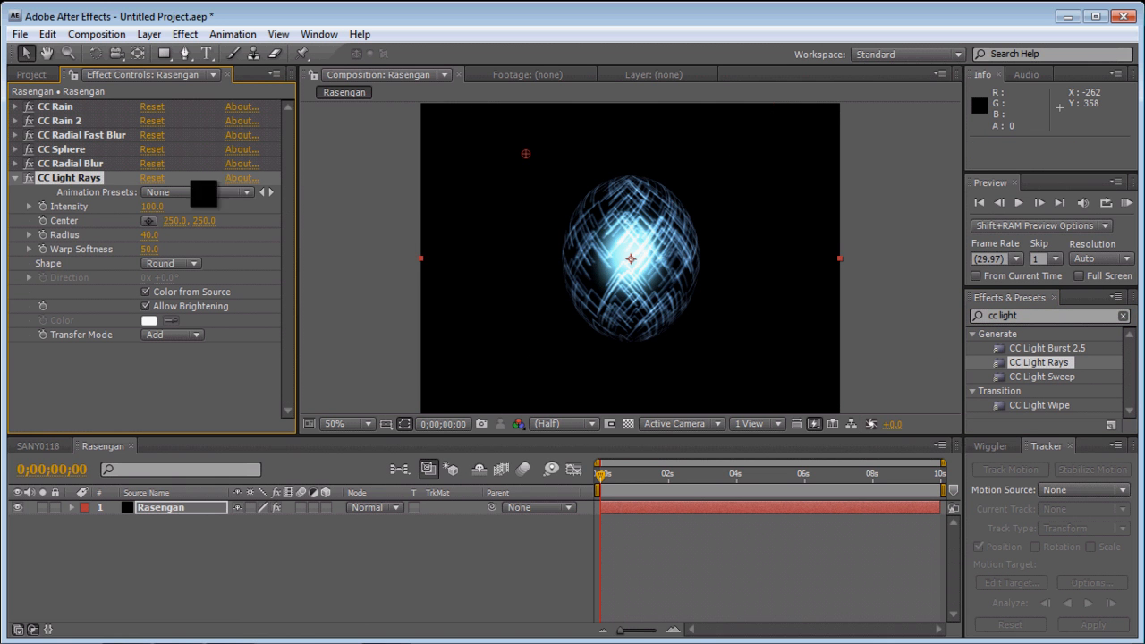
- Reorder CC Light Rays to sit between CC Rain 2 and CC Radial Fast Blur, checking the sphere at 0;00;01;05
left_click_drag(90, 189, 87, 157)
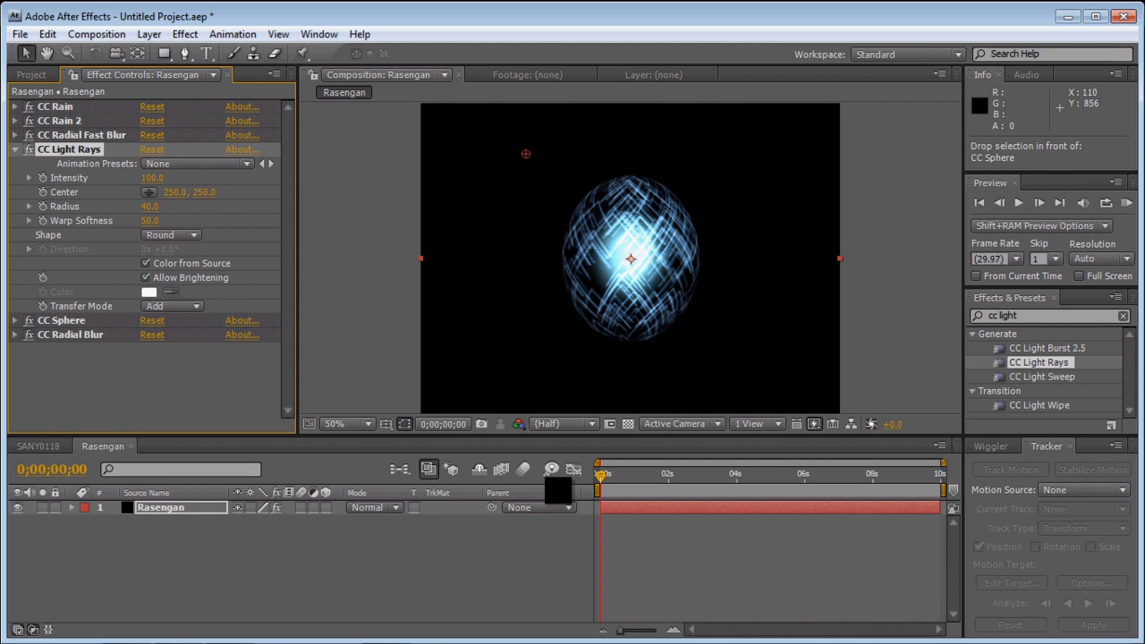
left_click_drag(598, 475, 640, 472)
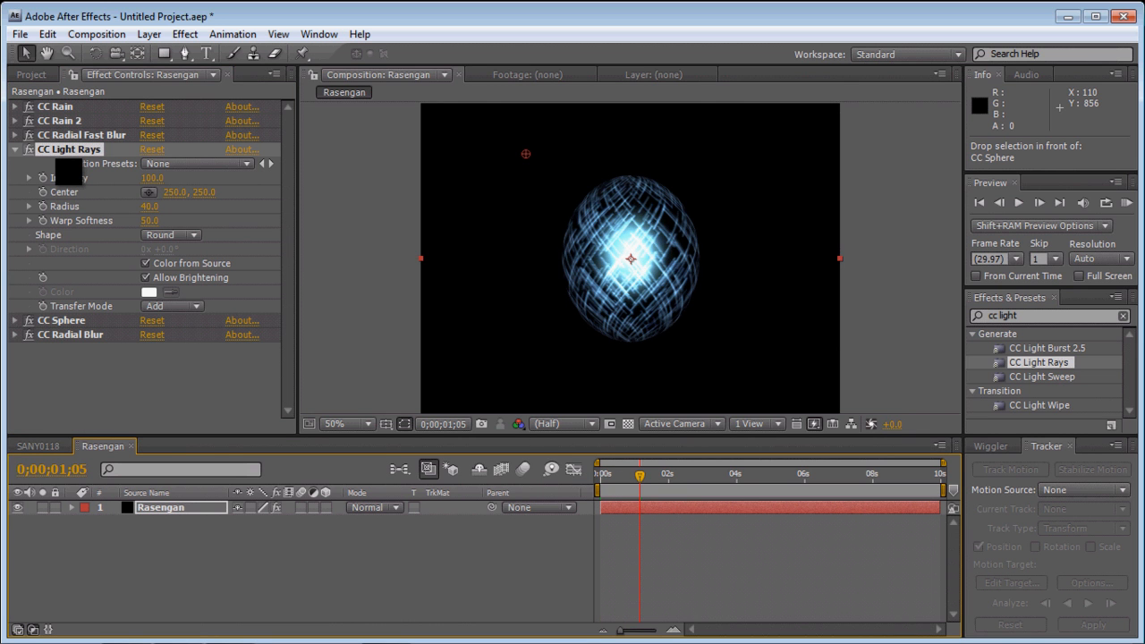
left_click_drag(69, 157, 68, 134)
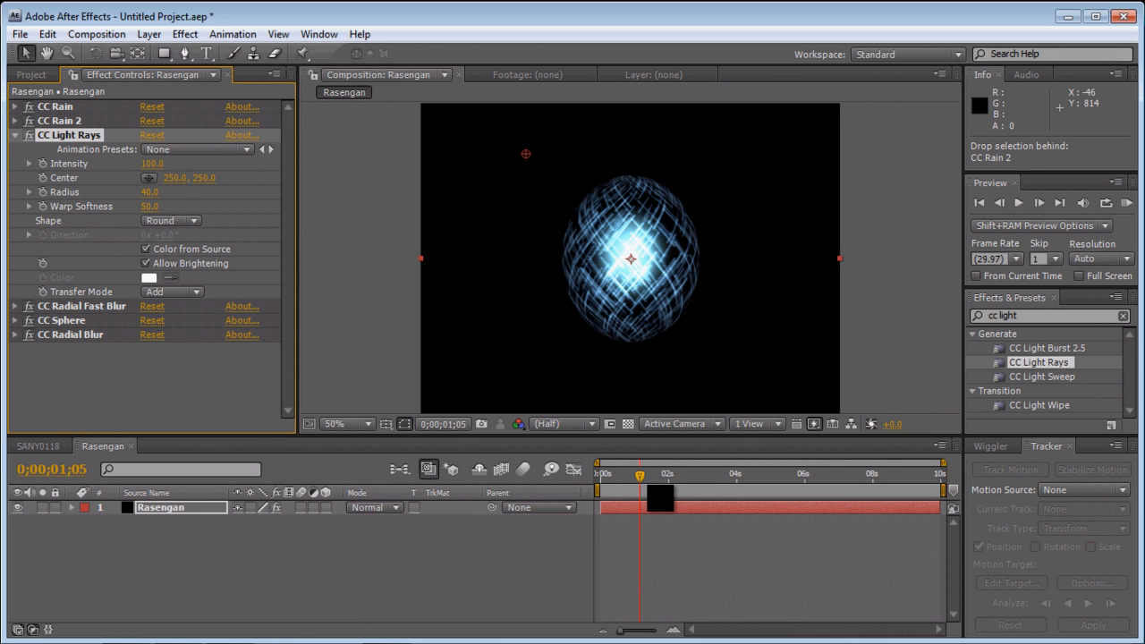
- Go to frame 0;00;00;24 and set the Intensity of CC Light Rays to 98
left_click_drag(658, 490, 634, 486)
left_click_drag(150, 161, 219, 165)
mouse_move(146, 162)
left_mouse_down()
mouse_move(216, 165)
mouse_move(153, 176)
left_mouse_up()
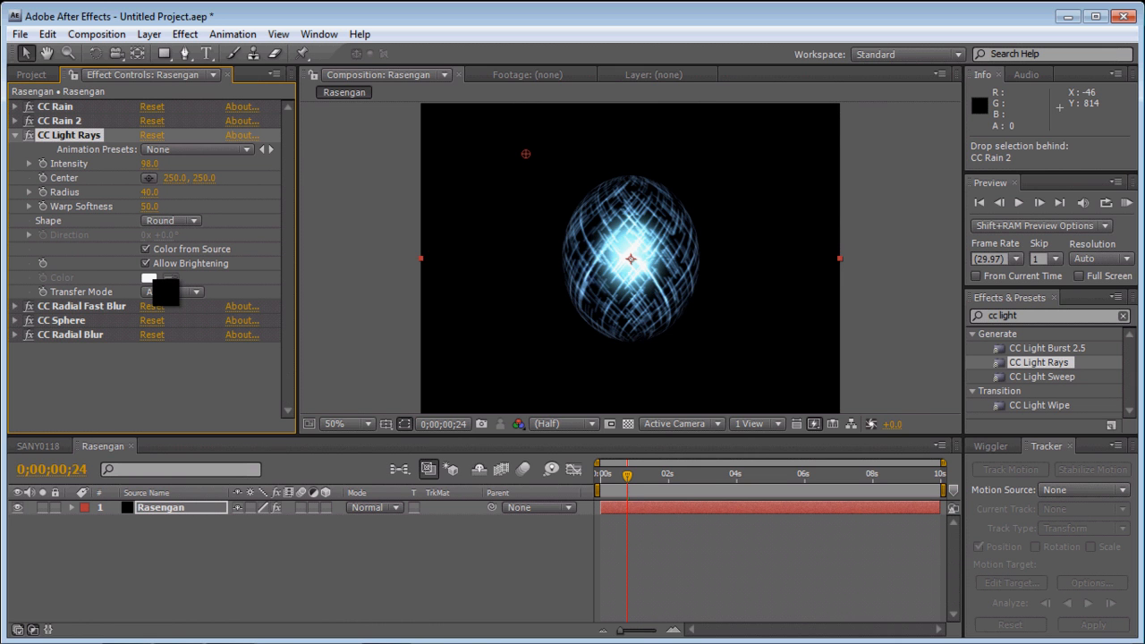
left_click(650, 260)
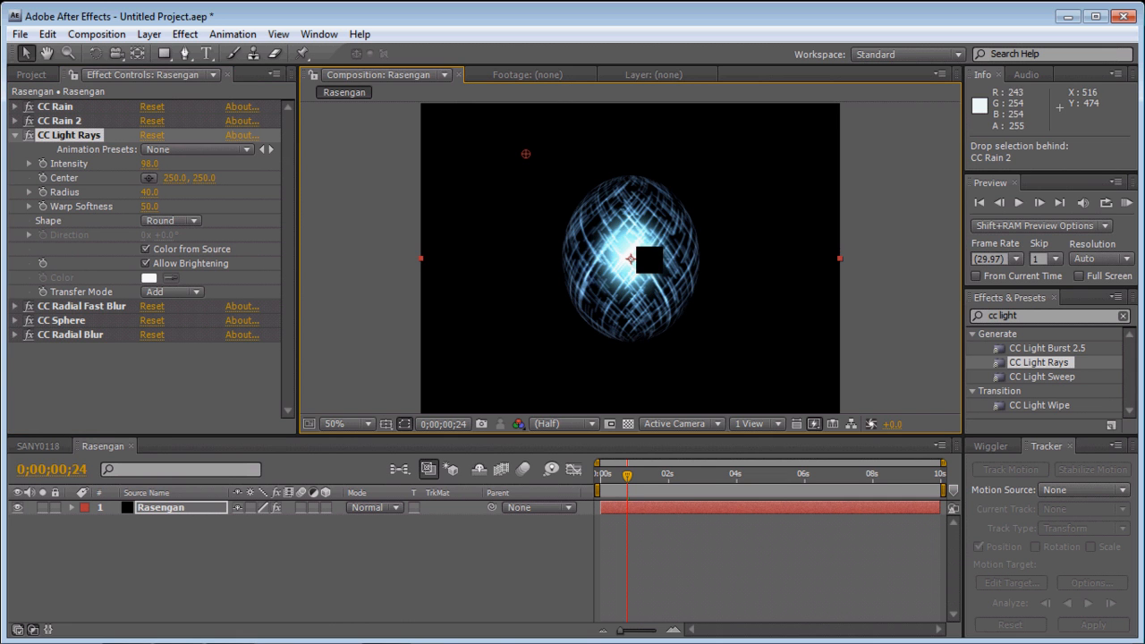
left_click(184, 289)
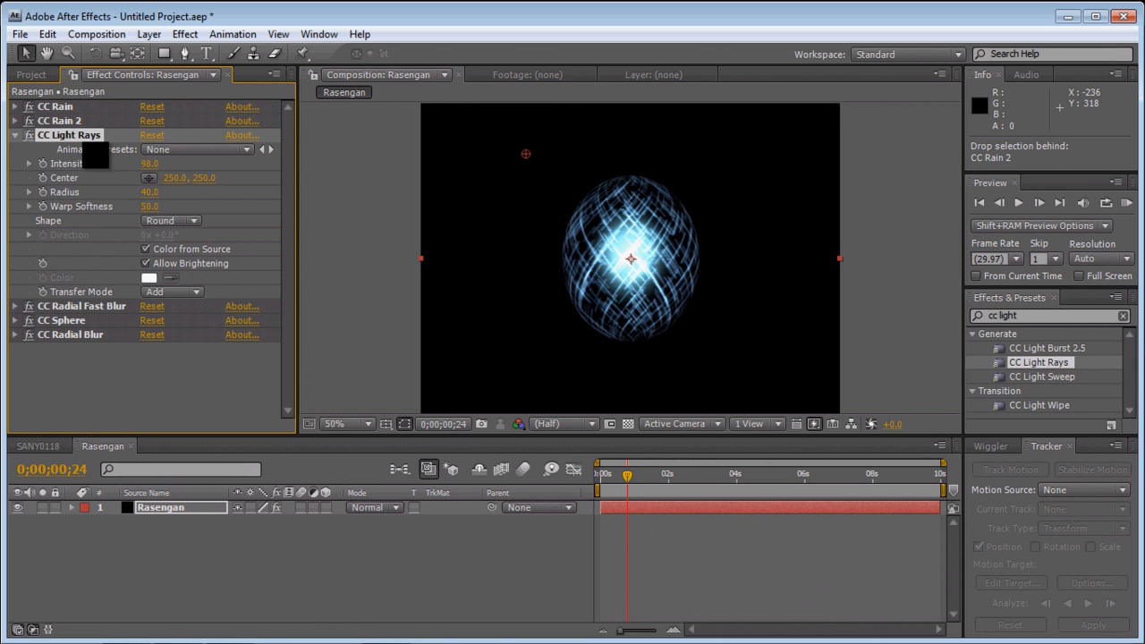
- Collapse CC Light Rays and compare the sphere with CC Radial Fast Blur switched off and back on
left_click(32, 151)
left_click(15, 135)
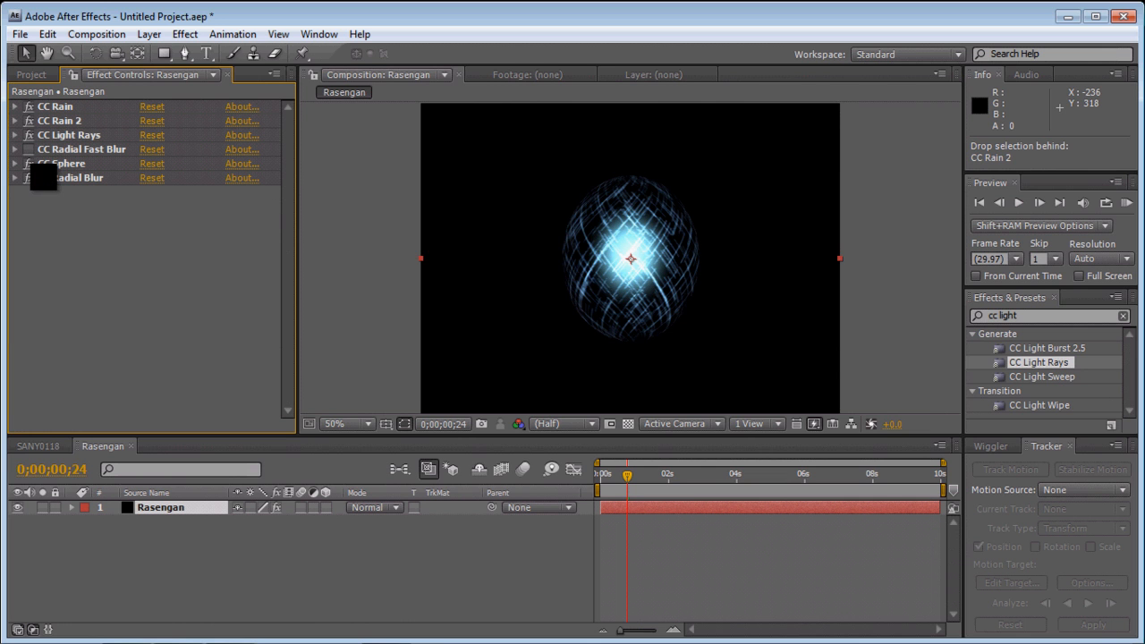
left_click(28, 164)
left_click(29, 163)
left_click(39, 135)
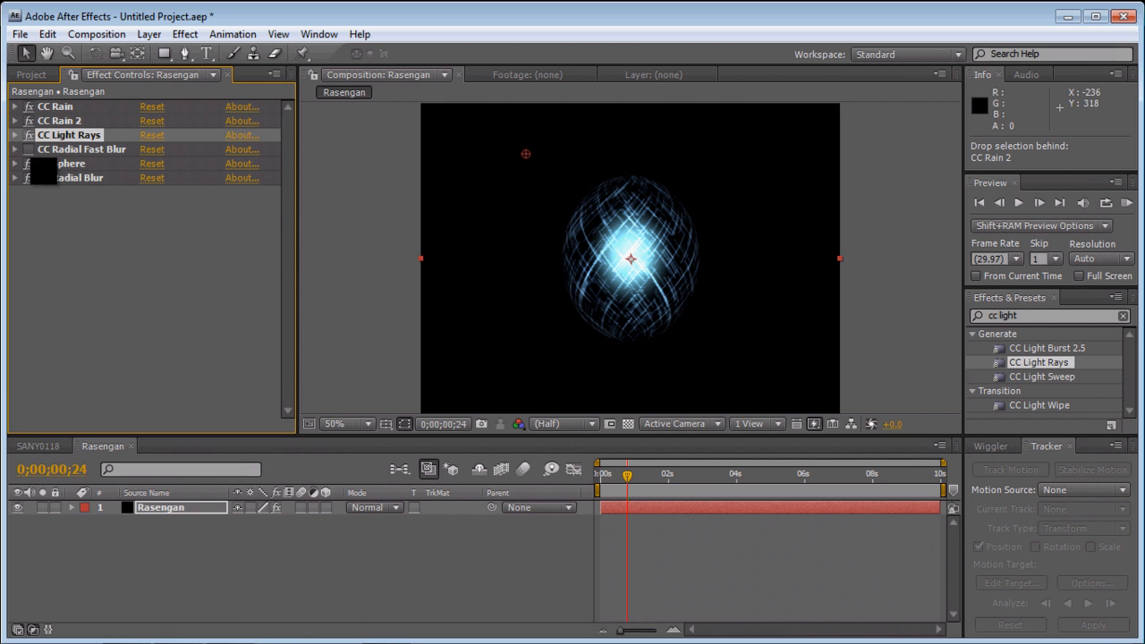
left_click(30, 156)
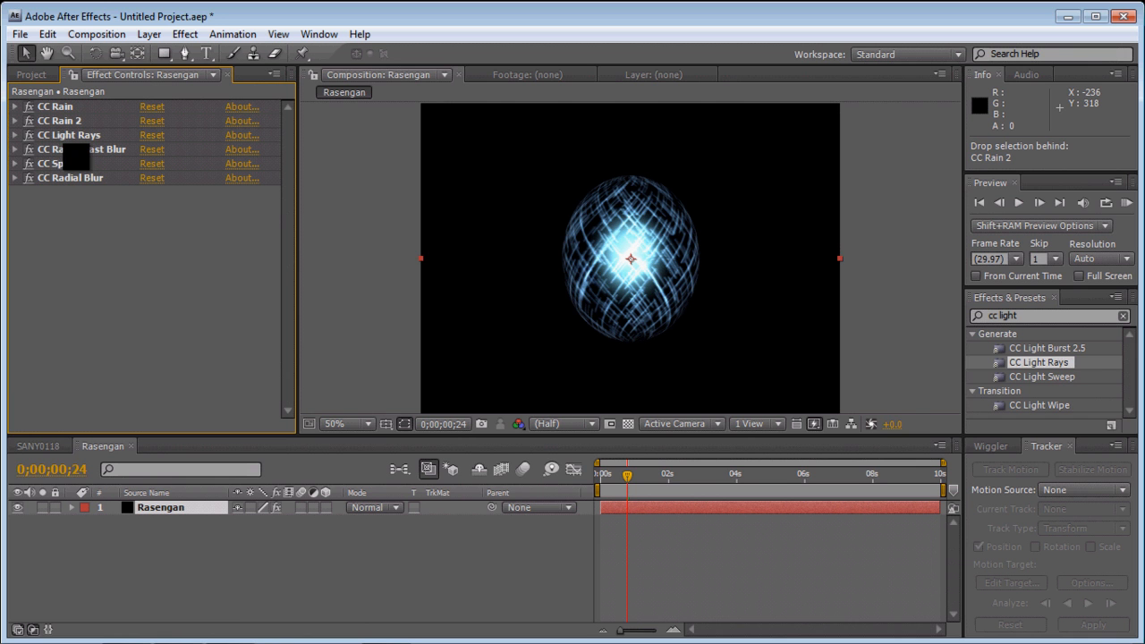
- Scrub the composition to 0;00;02;05 to check how the sphere animates
left_click_drag(637, 489, 684, 493)
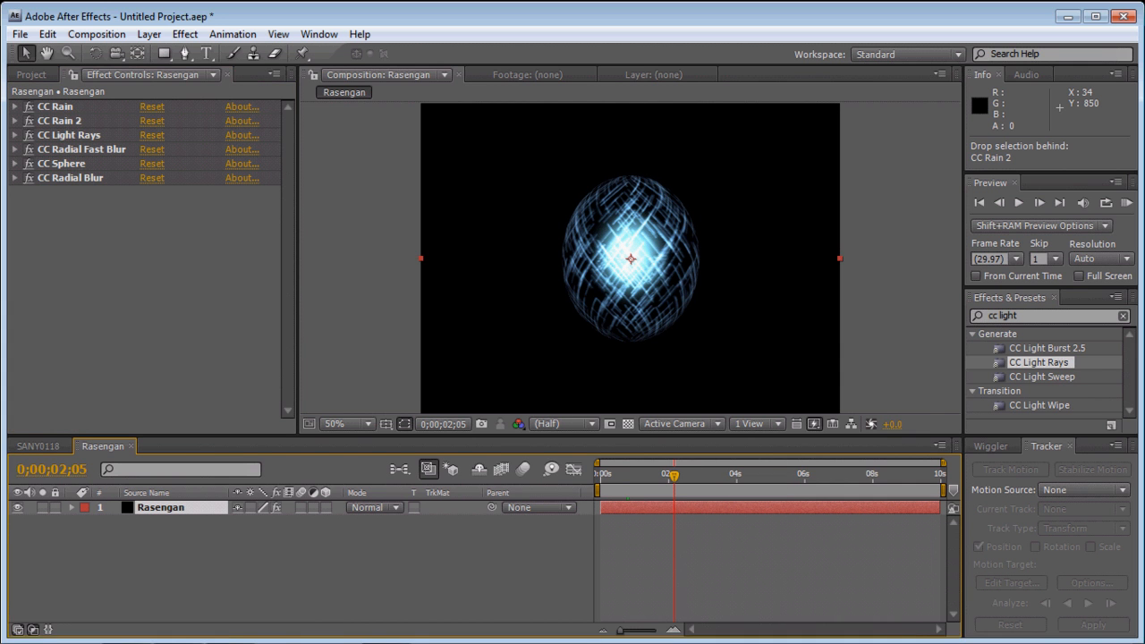
mouse_move(331, 641)
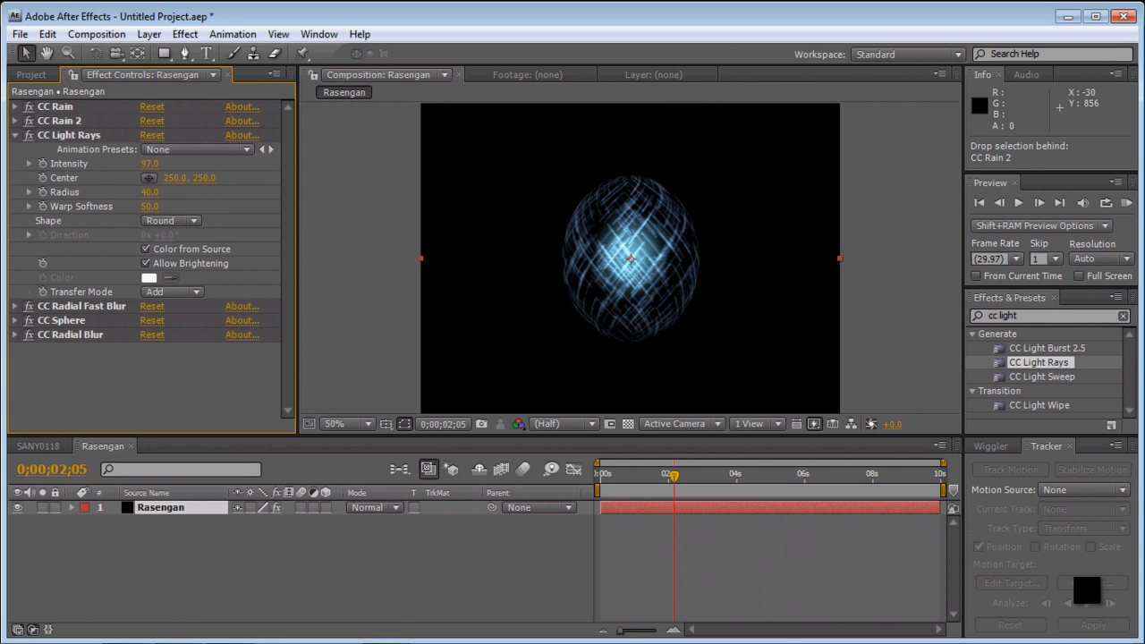
mouse_move(438, 632)
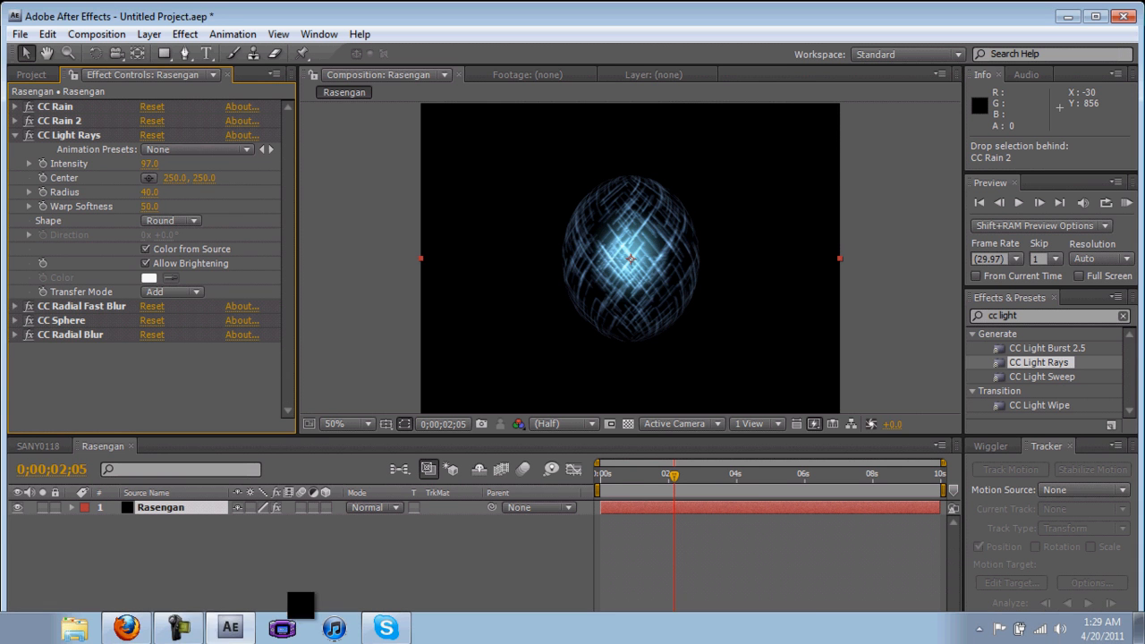
left_click(132, 631)
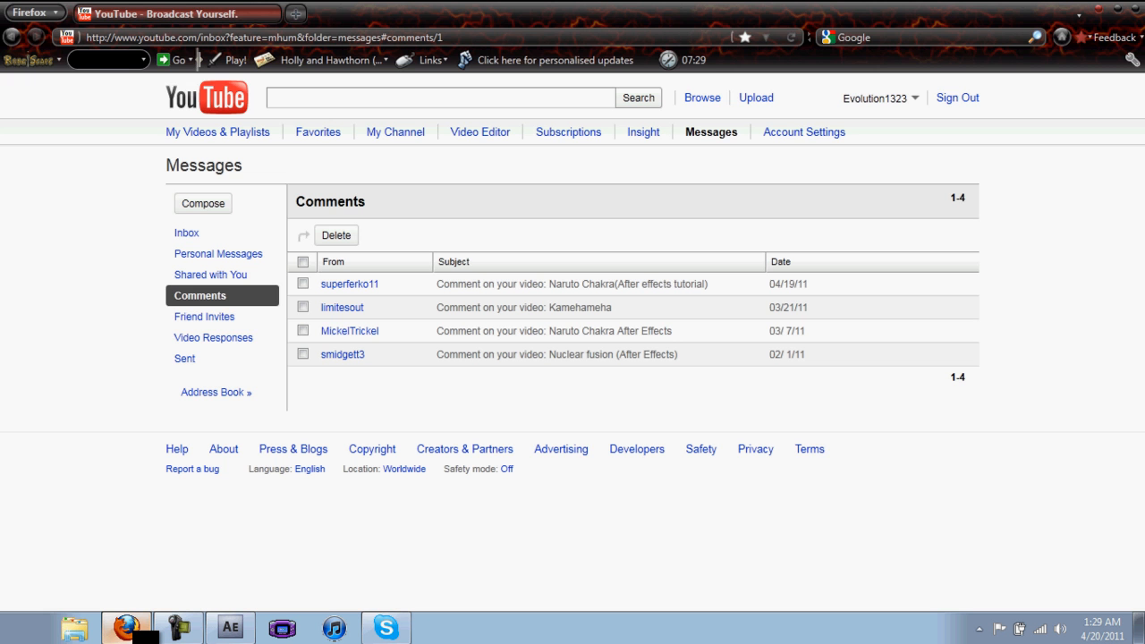
left_click(133, 631)
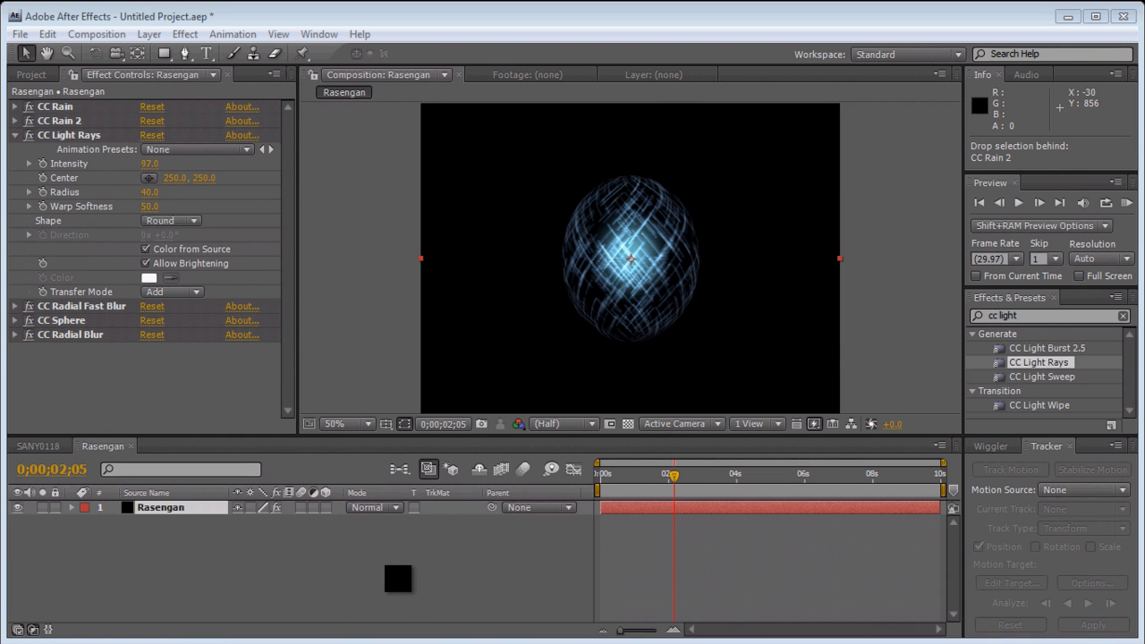
left_click(398, 578)
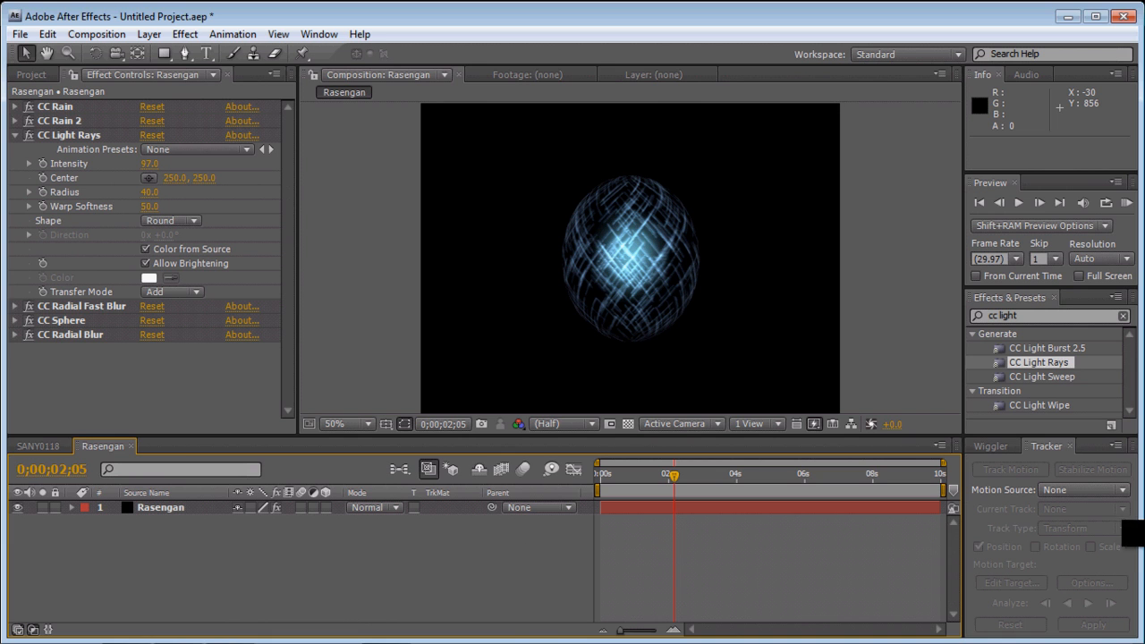
- Set the Intensity of CC Light Rays to 1200
left_click(148, 164)
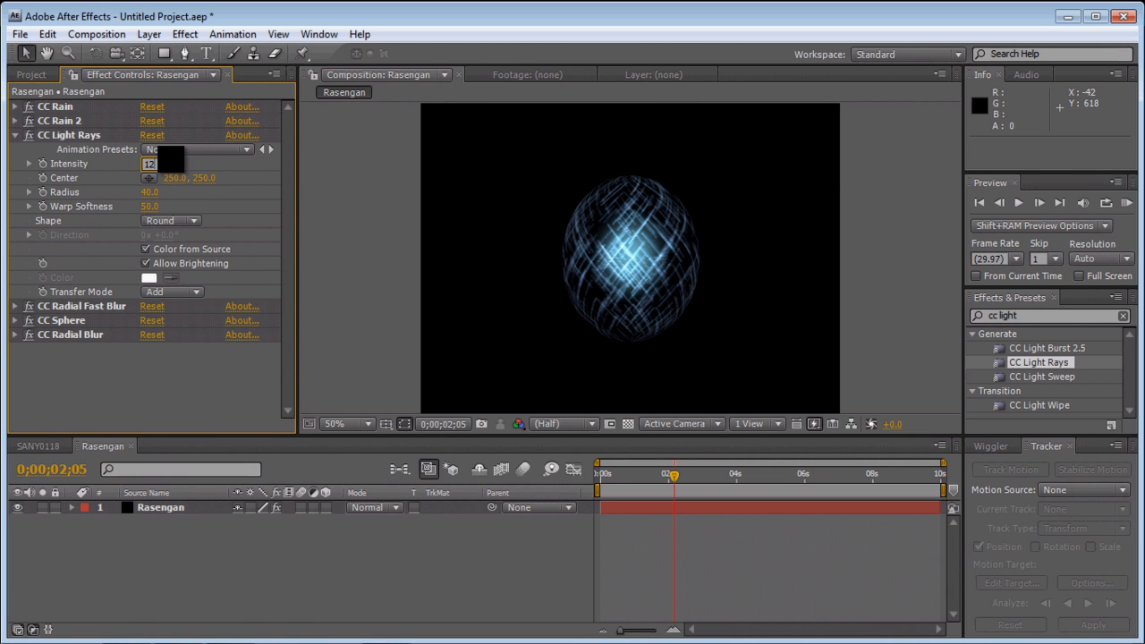
type("1200")
key("Return")
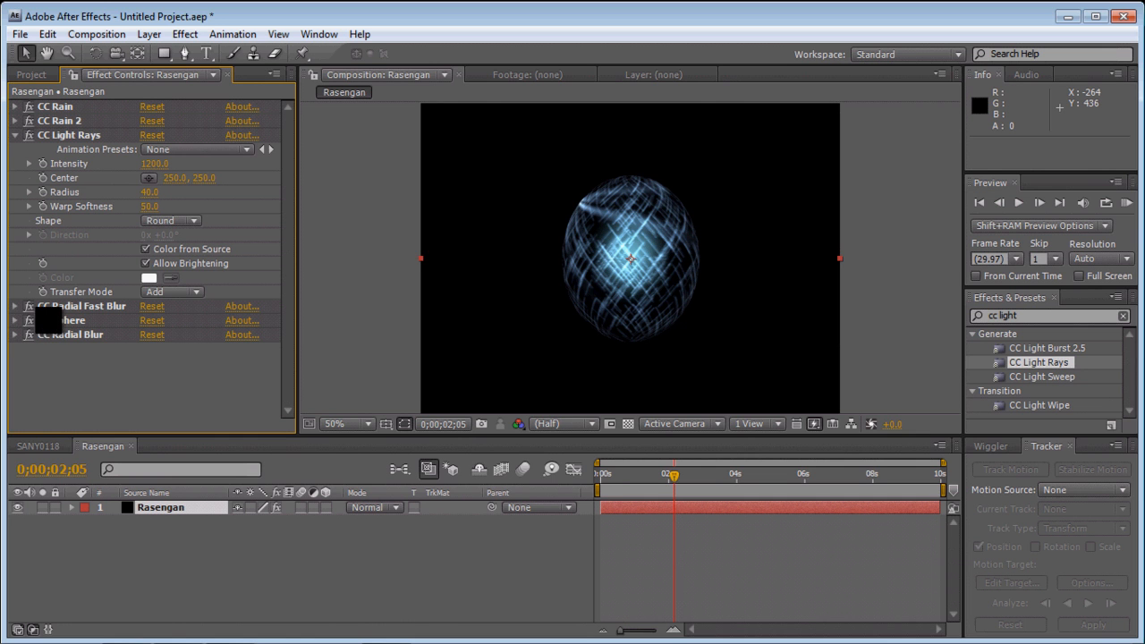
- Check the CC Radial Fast Blur, CC Sphere and CC Rain settings and set the Radius of CC Light Rays to 60
left_click(15, 306)
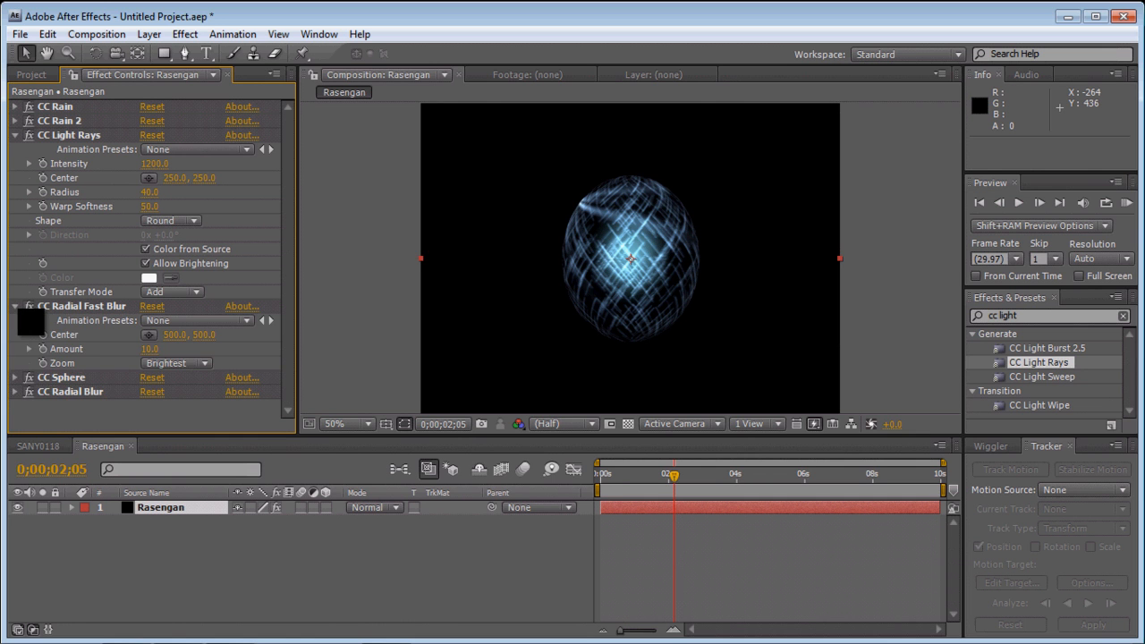
left_click(15, 306)
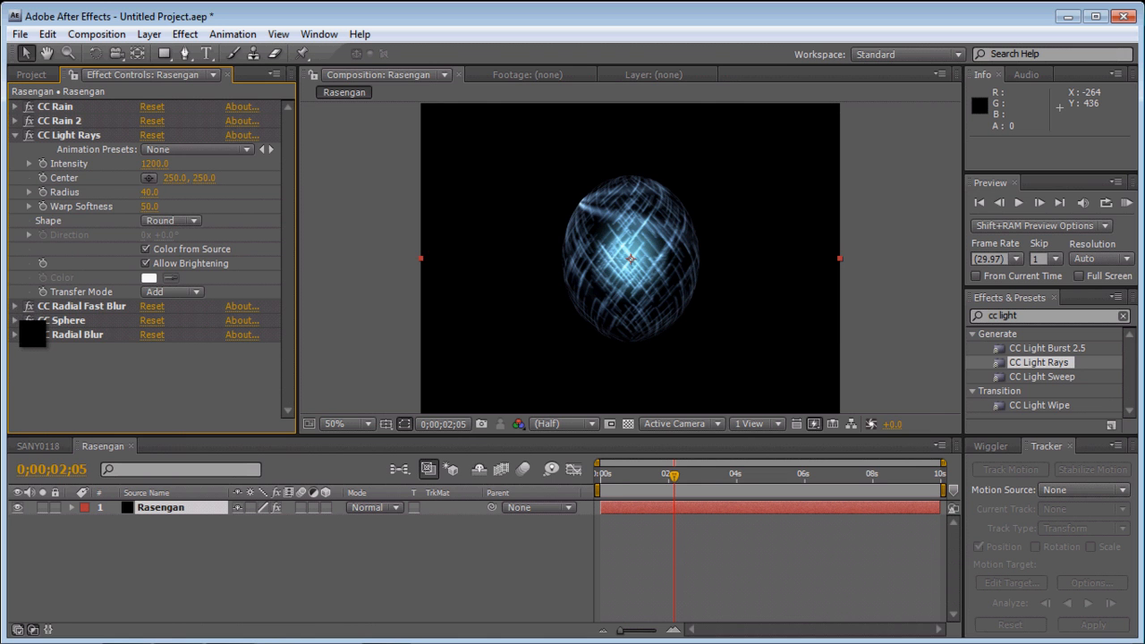
left_click(15, 320)
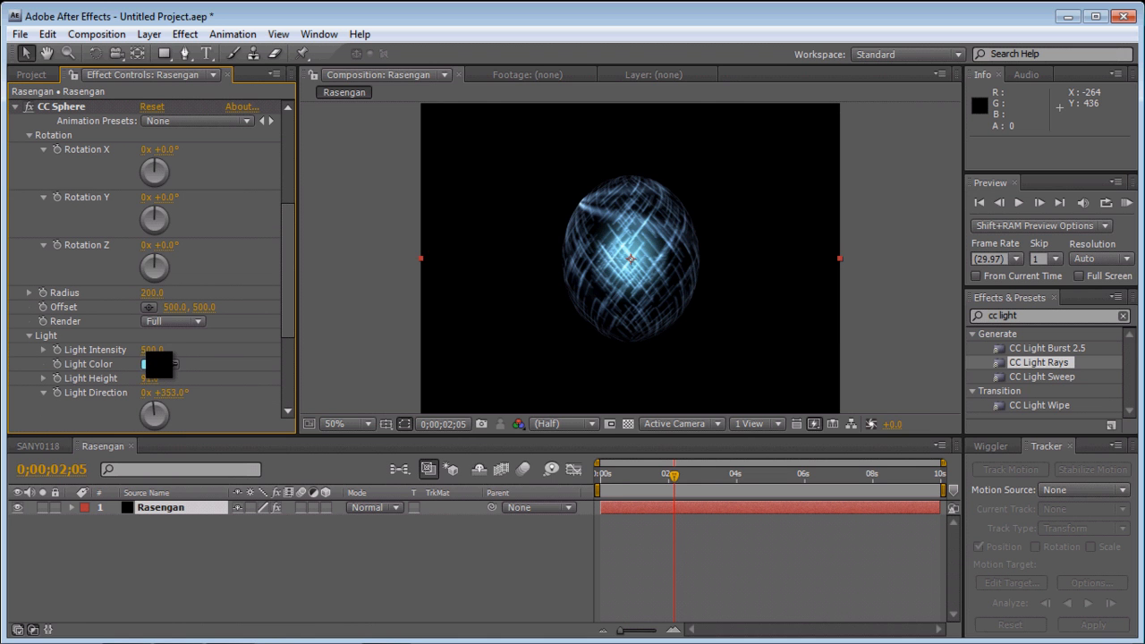
left_click(16, 107)
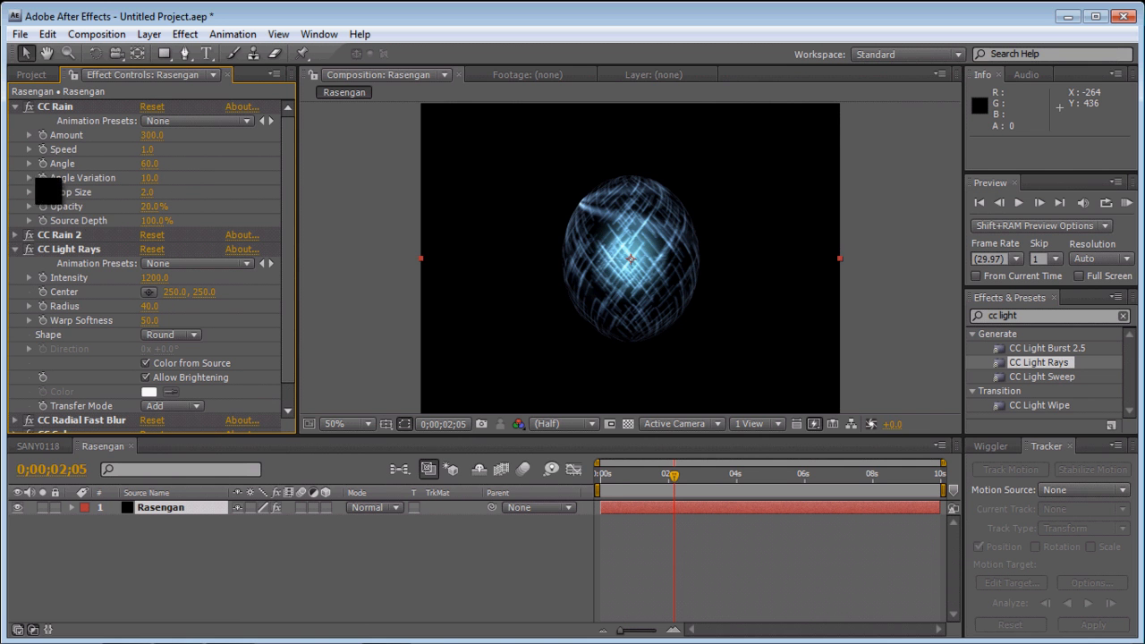
left_click(16, 107)
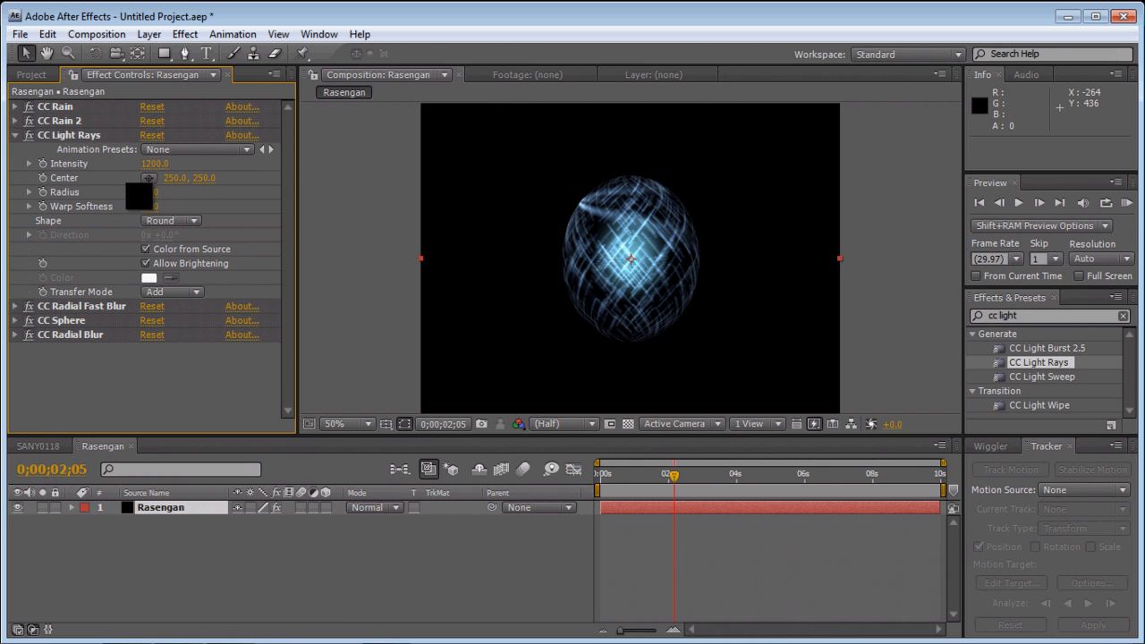
left_click(148, 192)
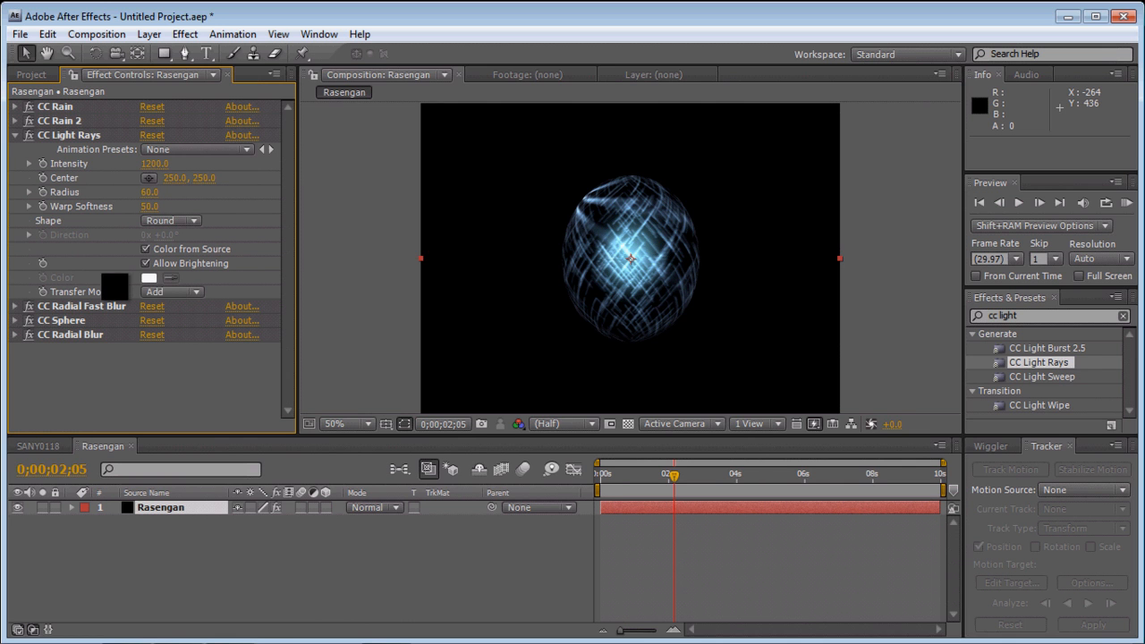
left_click(16, 135)
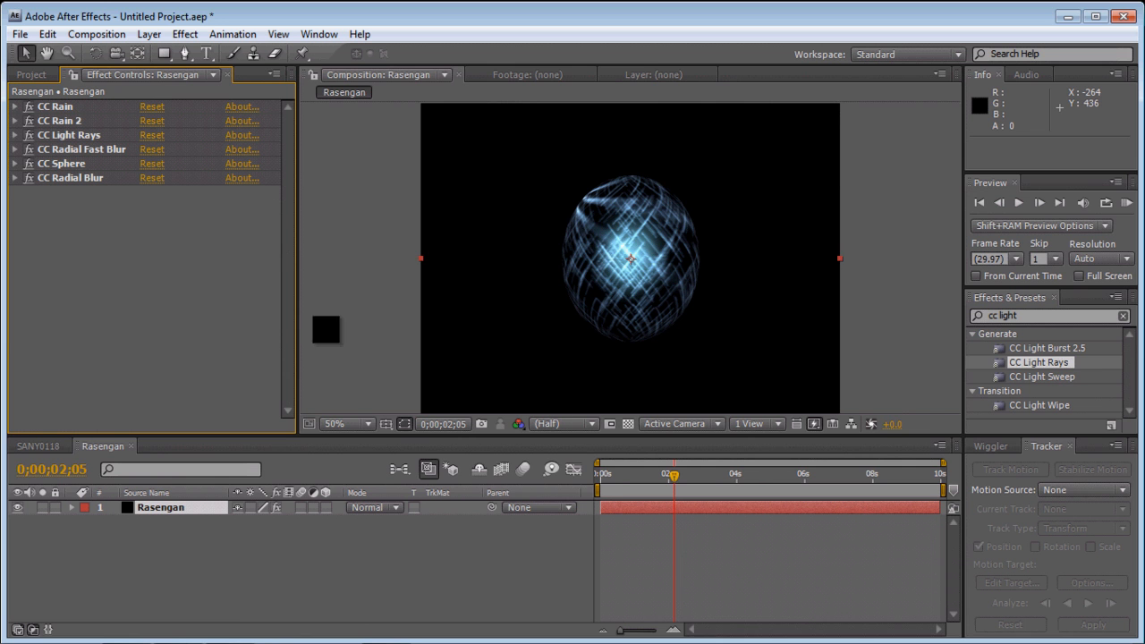
- At 0;00;00;00, keyframe the Amount of CC Rain at 10 and of CC Rain 2 at 0
left_click_drag(674, 477, 586, 477)
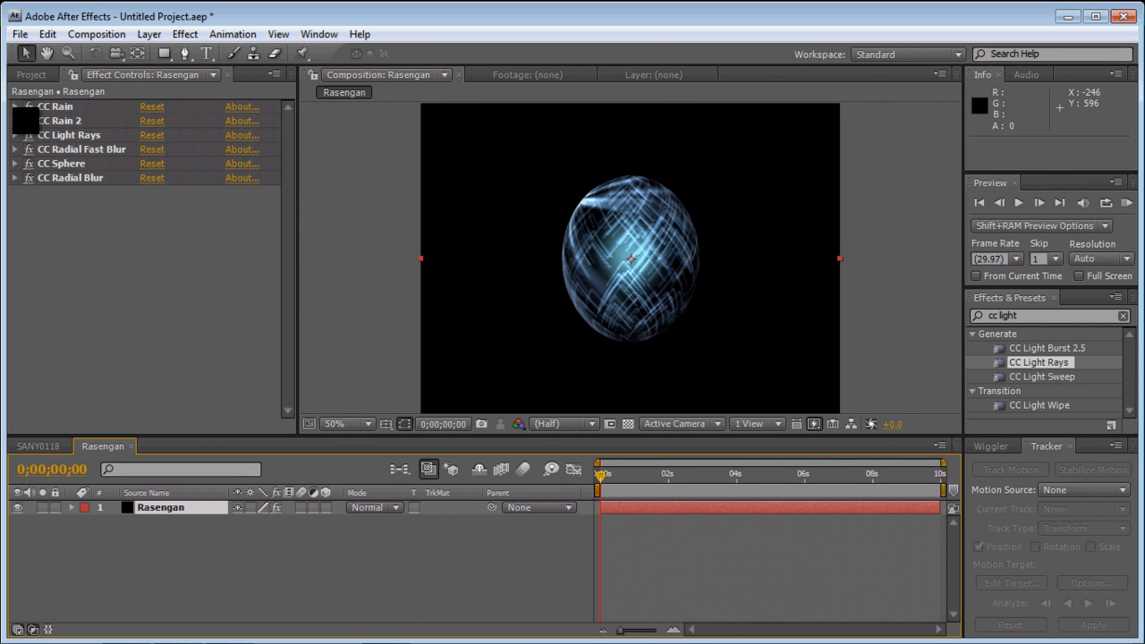
left_click(15, 108)
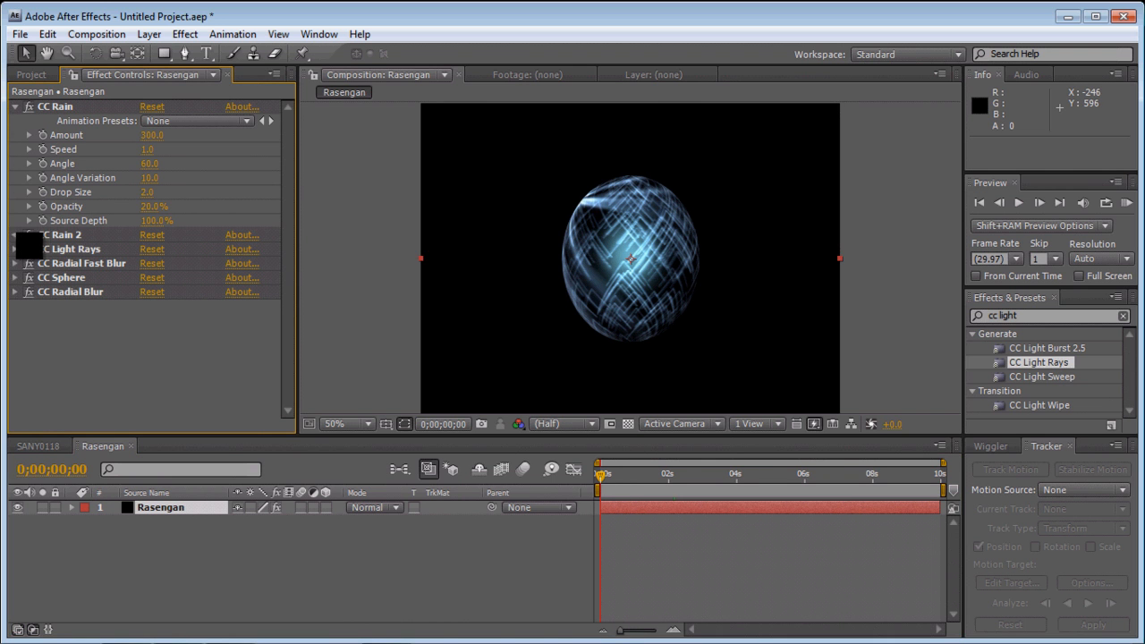
left_click(15, 234)
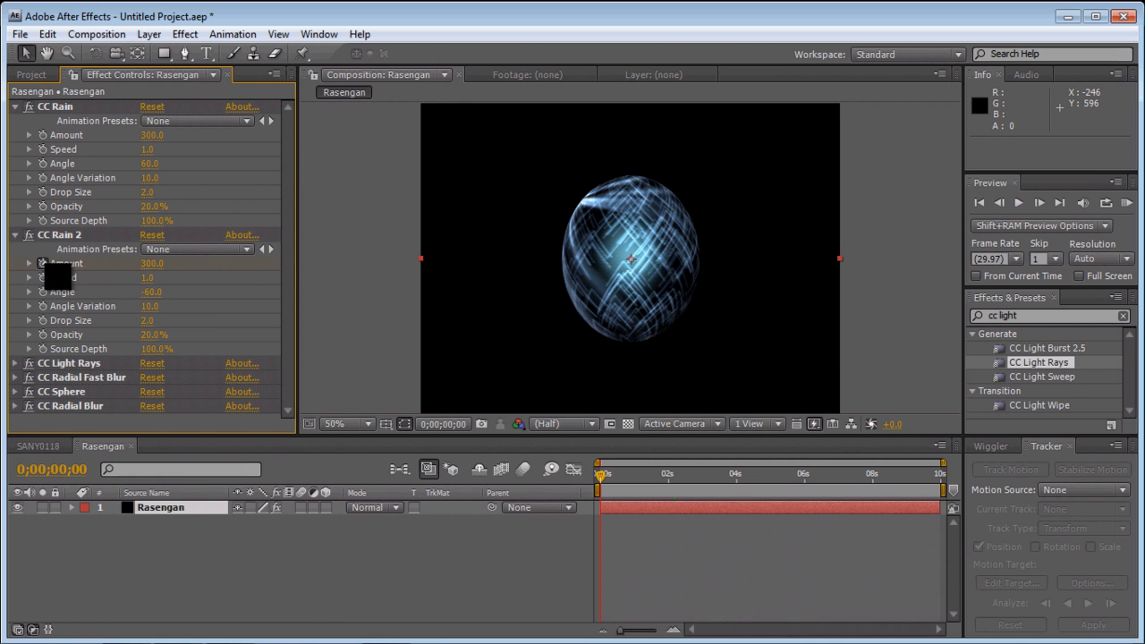
left_click(42, 263)
left_click(42, 135)
left_click(152, 136)
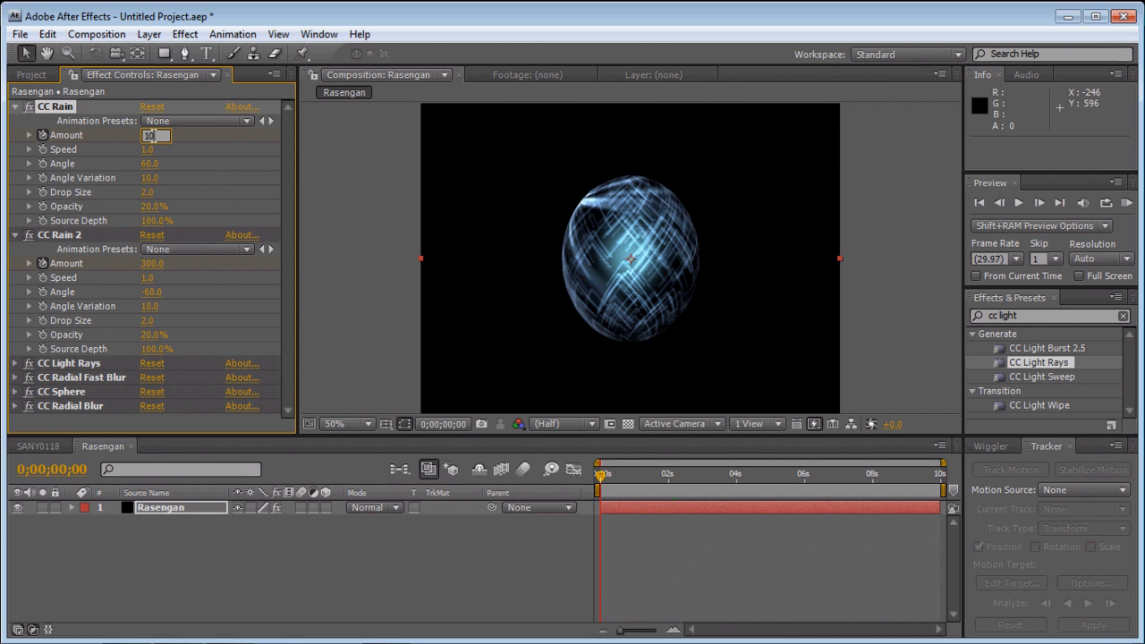
left_click(211, 176)
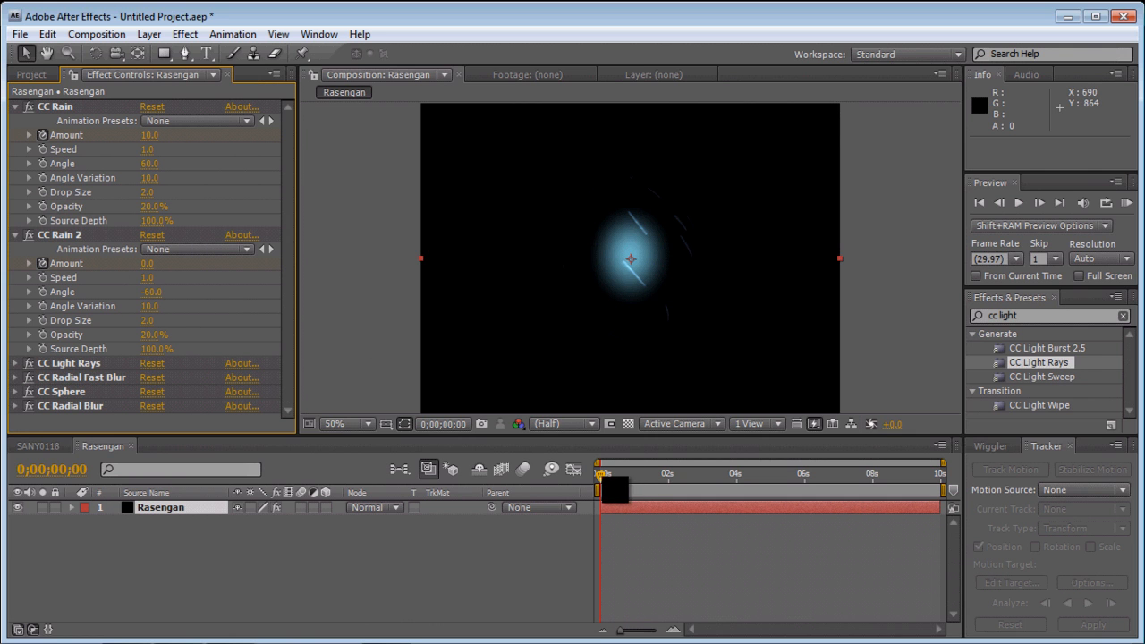
- At 0;00;00;15, set the Amount of both CC Rain and CC Rain 2 to 300
left_click_drag(611, 475, 617, 475)
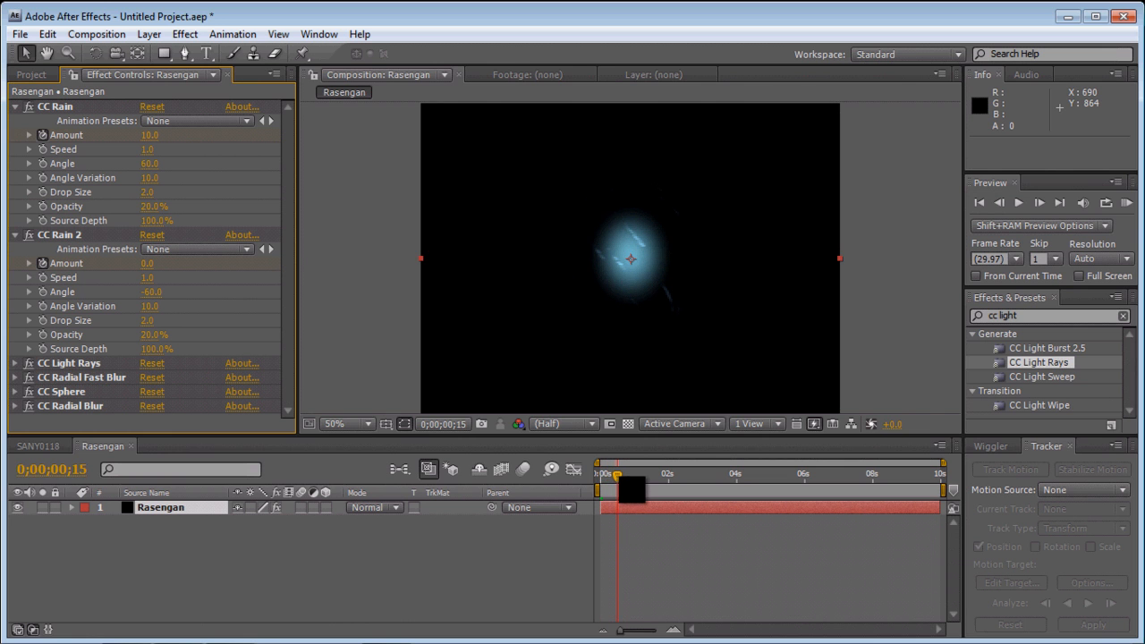
left_click(150, 135)
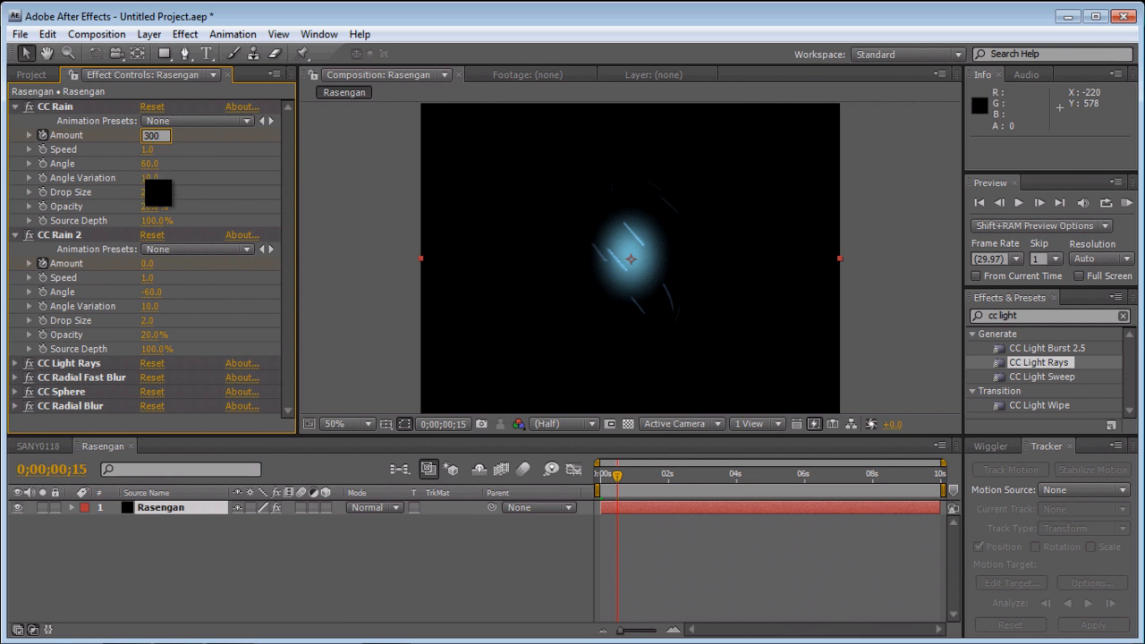
left_click(154, 263)
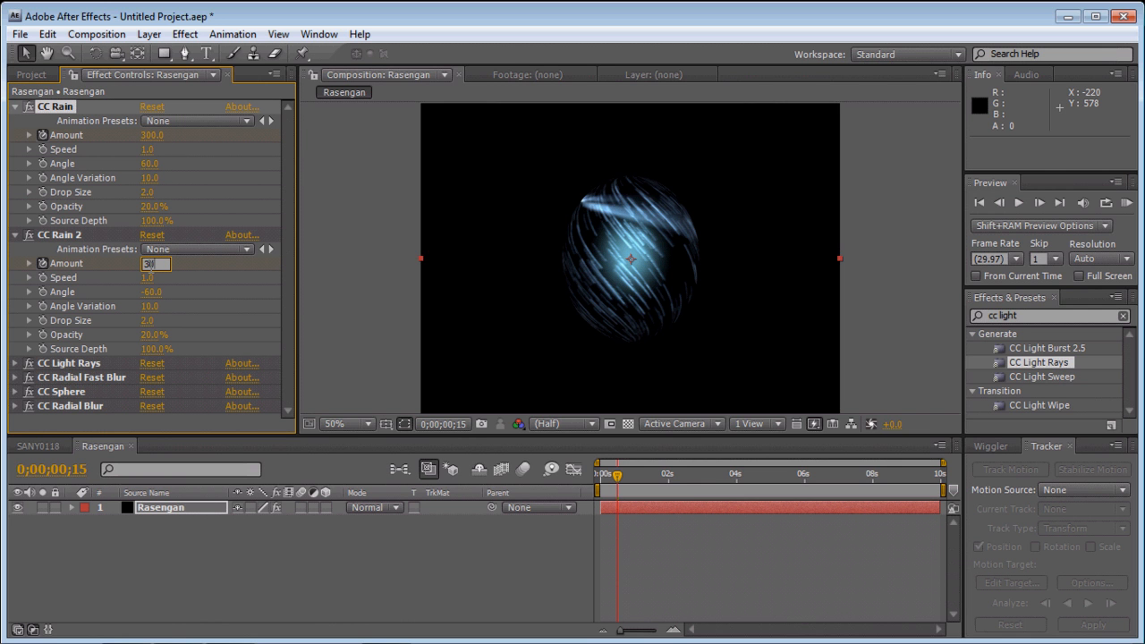
type("300")
key("Return")
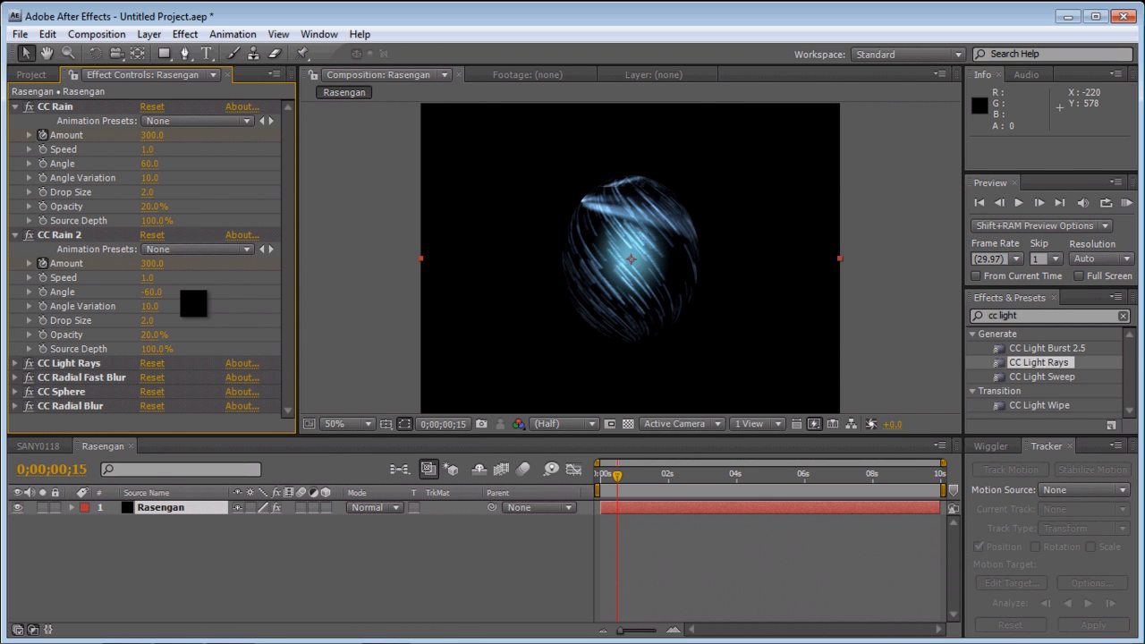
- Preview the Rasengan composition from its start to check how the sphere builds up
left_click_drag(617, 477, 599, 475)
left_click(1020, 204)
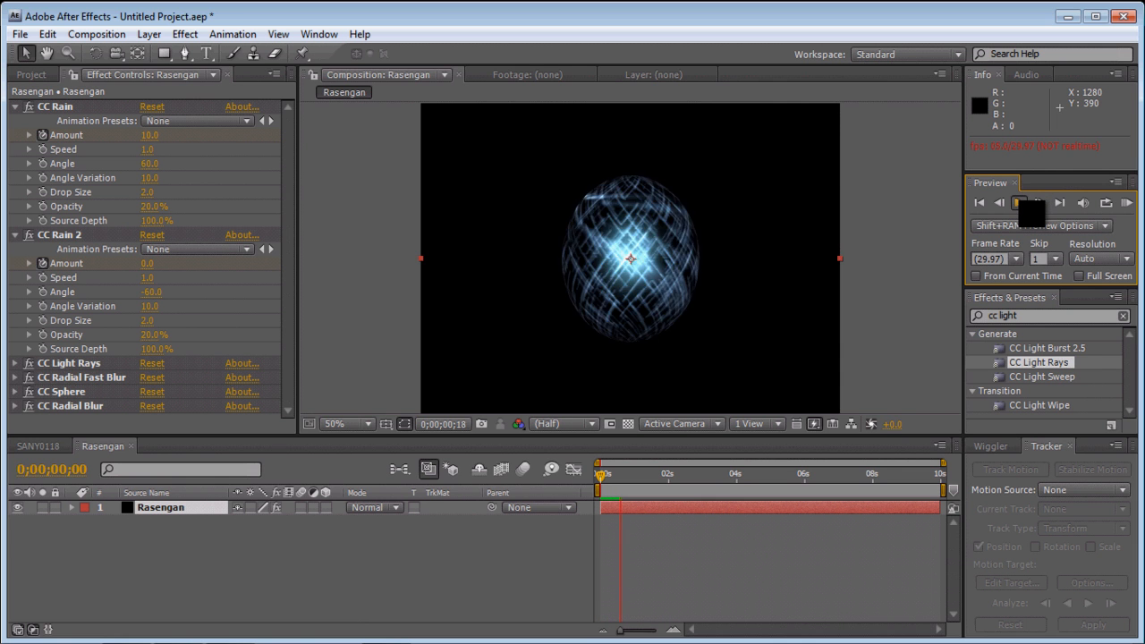
left_click(1022, 202)
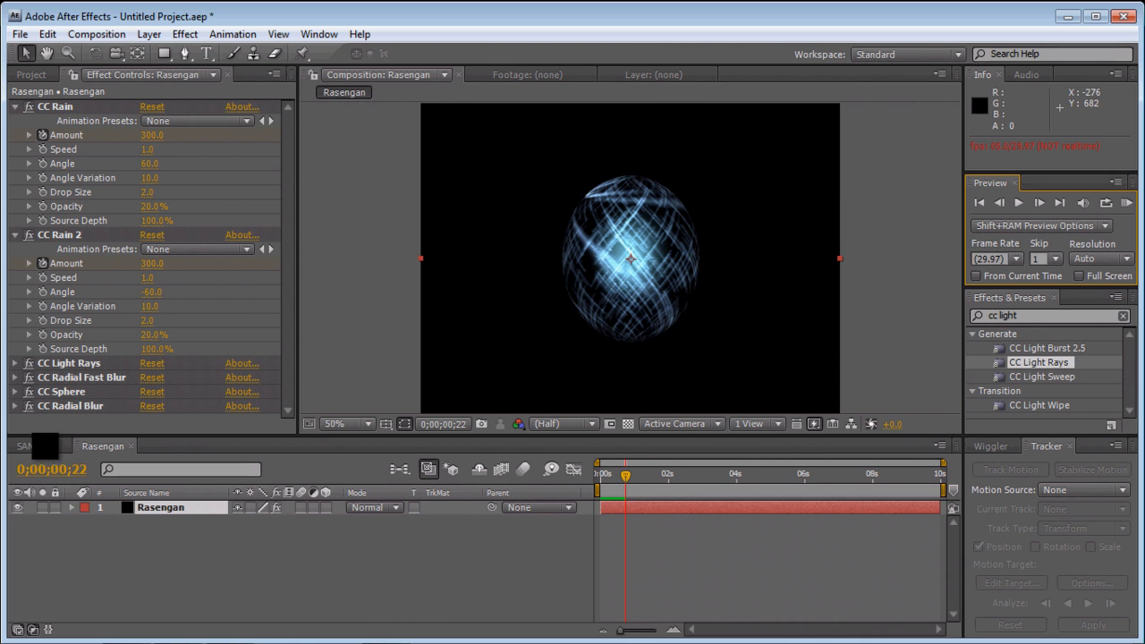
- In the SANY0118 composition at 0:00:05:23, add the Rasengan composition above the footage with the Screen blending mode
left_click(41, 446)
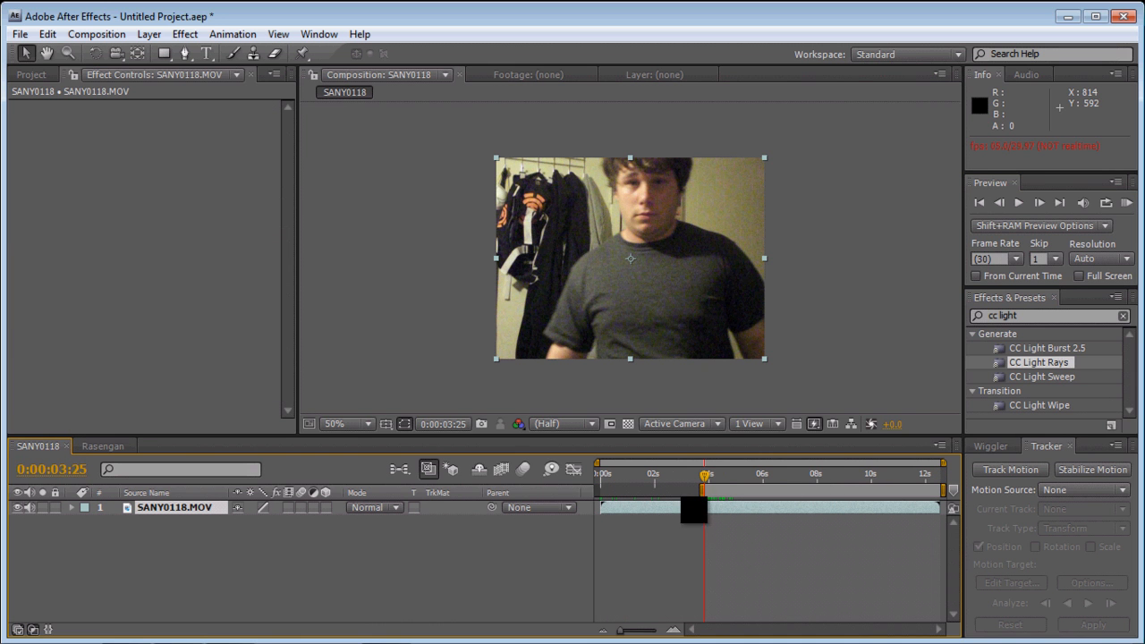
left_click_drag(705, 477, 757, 477)
left_click_drag(540, 380, 153, 514)
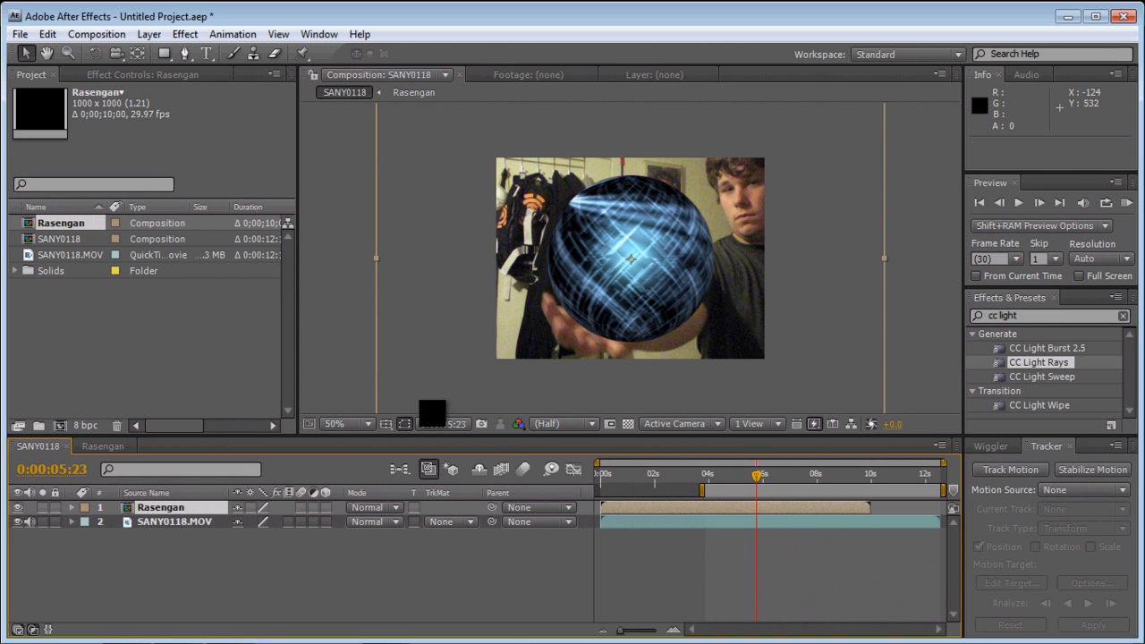
left_click(397, 521)
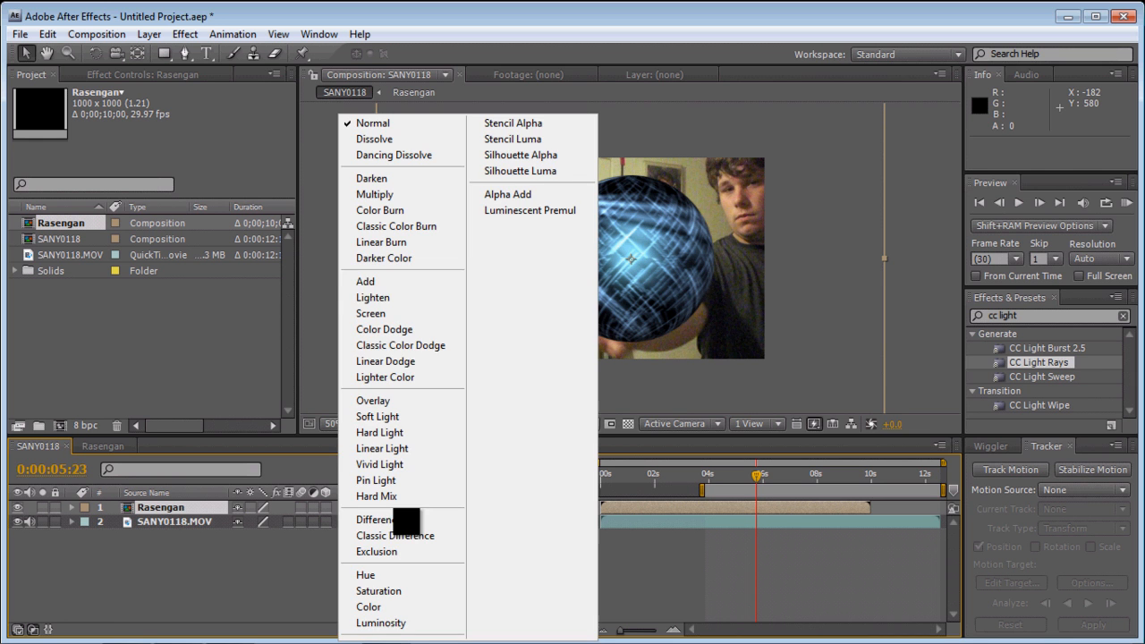
left_click(385, 313)
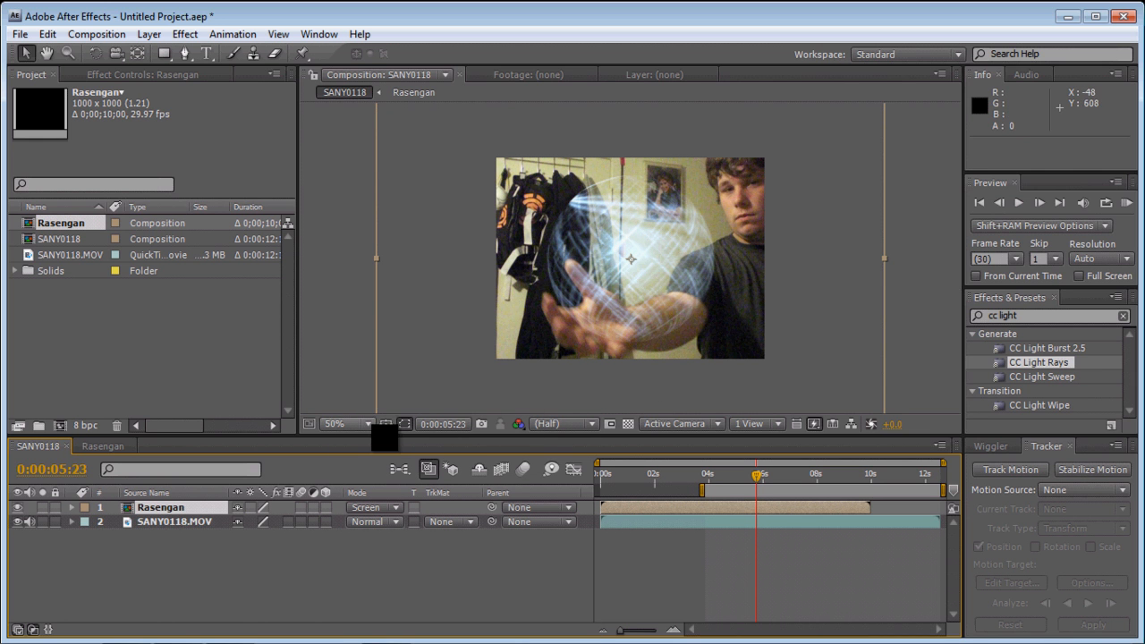
- Scale the Rasengan layer down to roughly a third of its size and move it over the open palm, at about 260, 318
left_click(367, 424)
left_click(376, 294)
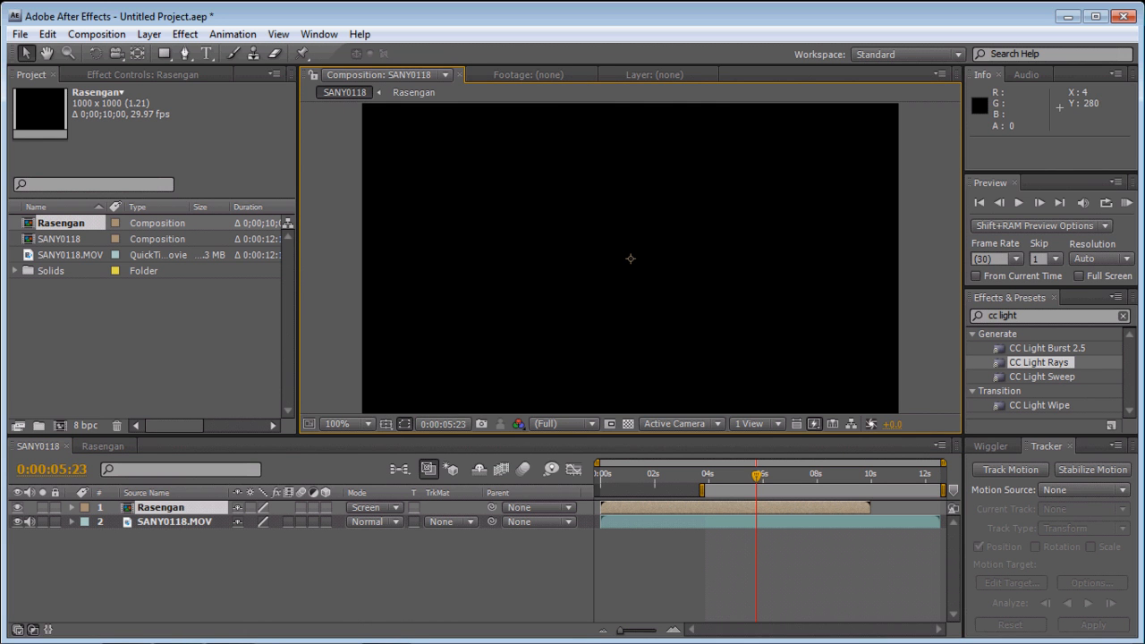
left_click(366, 424)
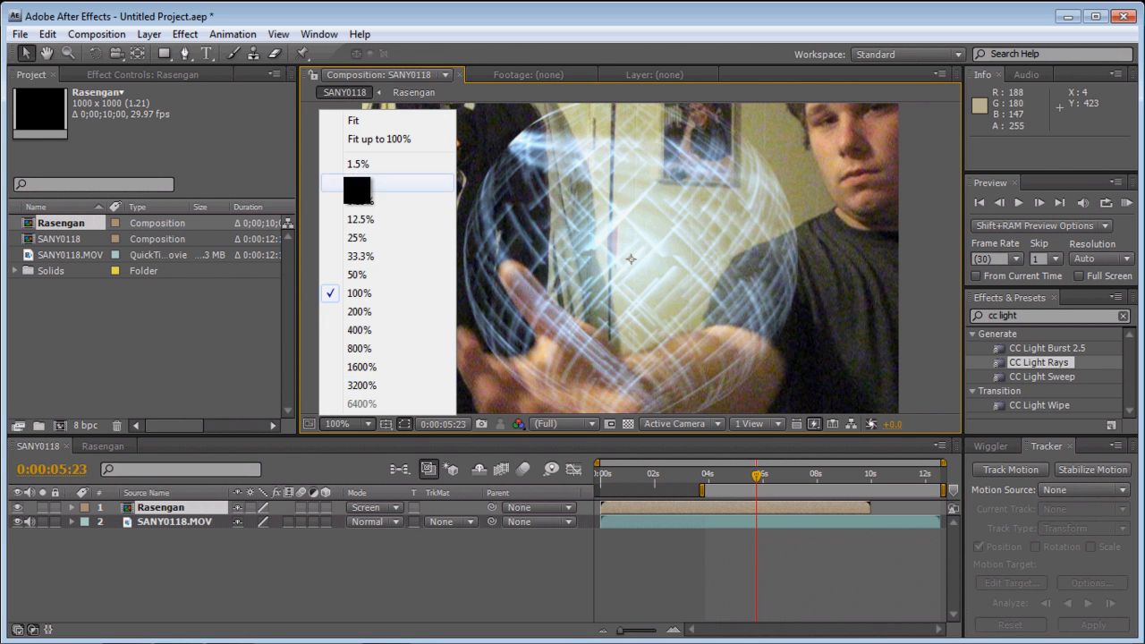
left_click(372, 258)
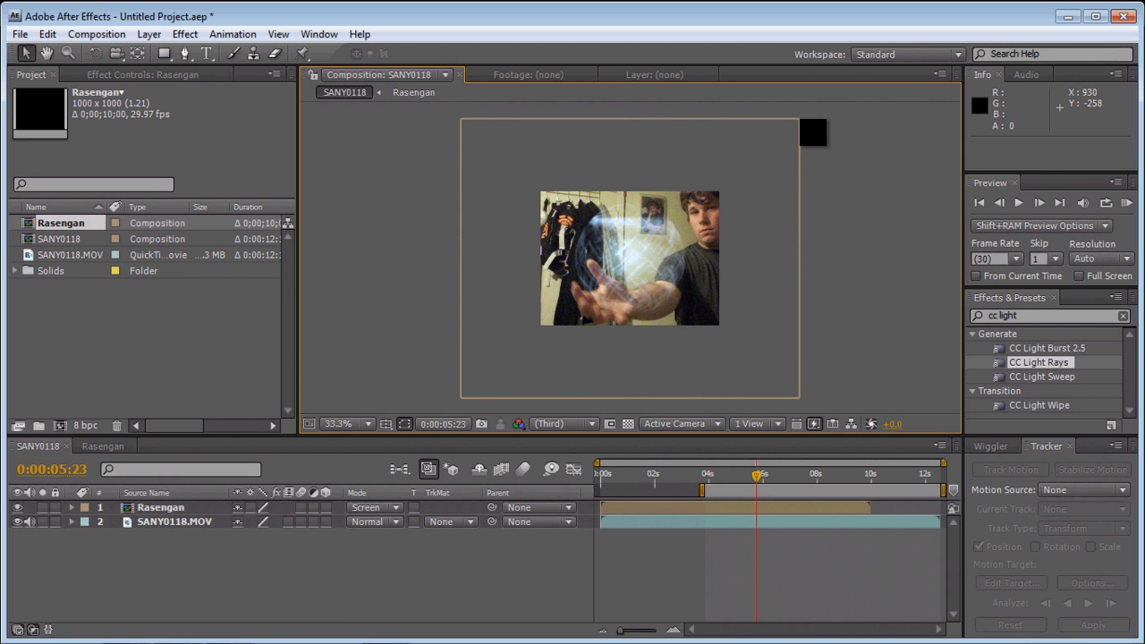
left_click(631, 259)
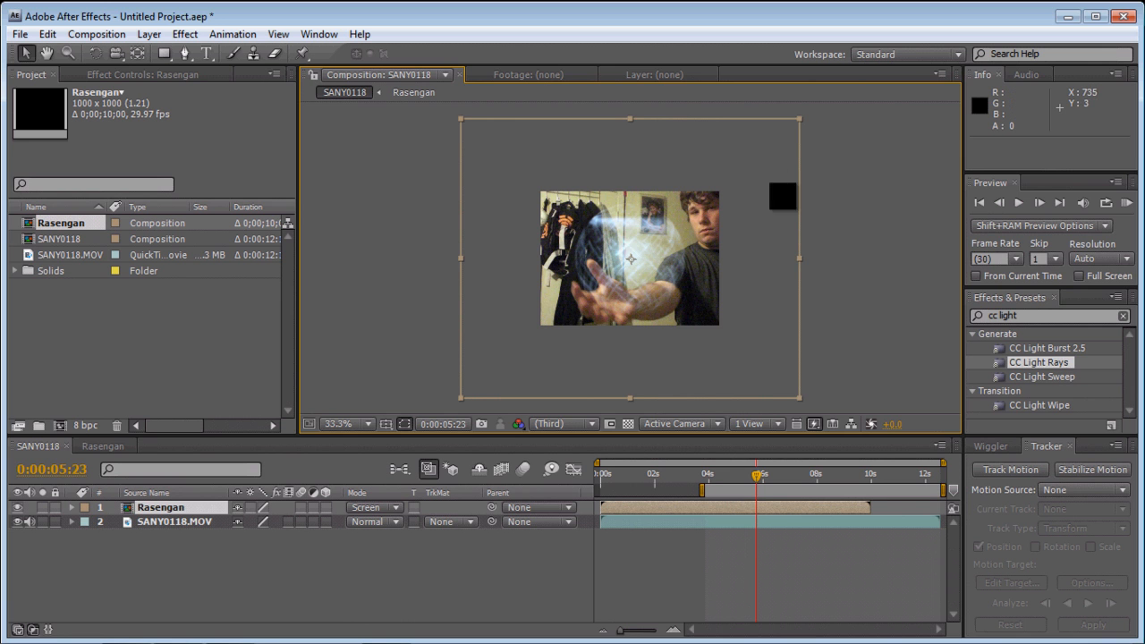
left_click_drag(799, 119, 685, 204)
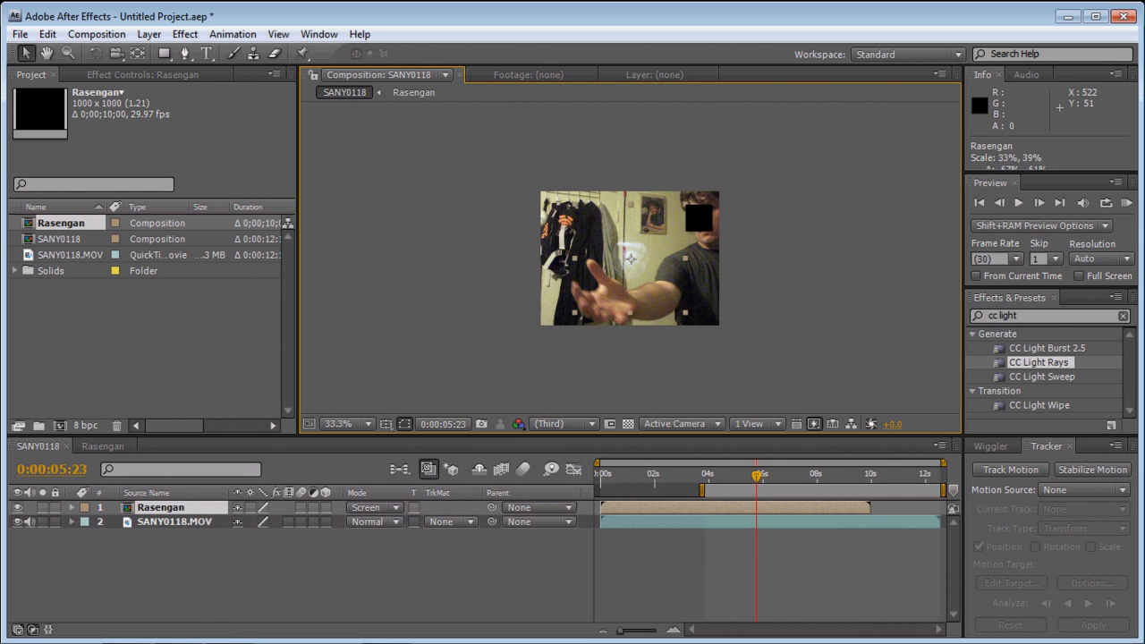
left_click_drag(641, 270, 624, 295)
- At 100% magnification, nudge the Rasengan layer onto the palm, at about 257, 327
mouse_move(760, 642)
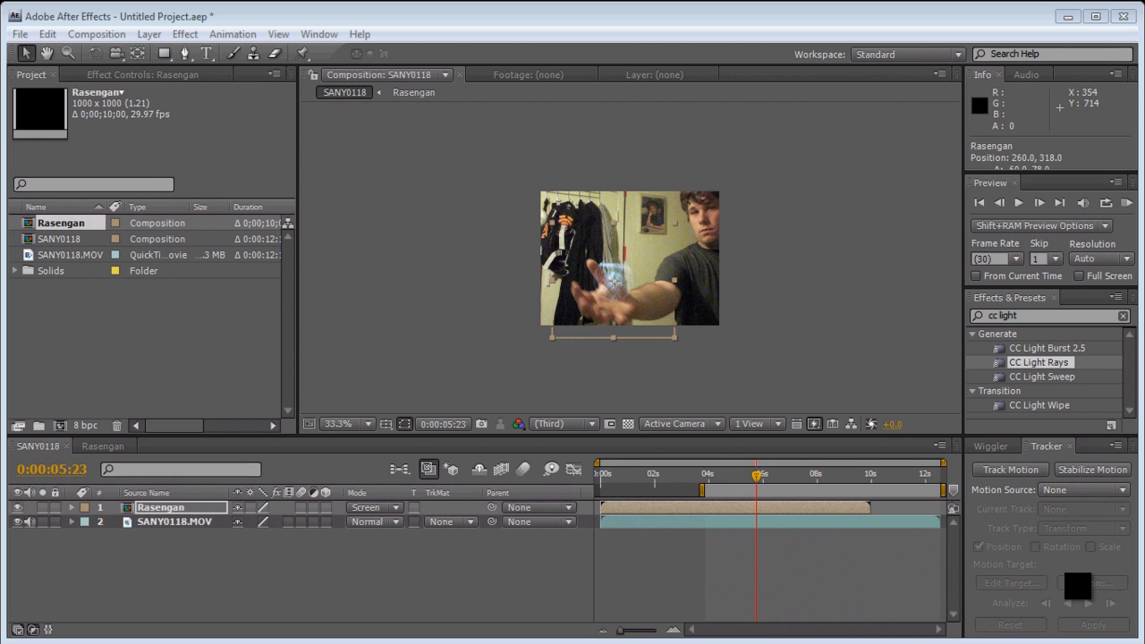
left_click(1078, 586)
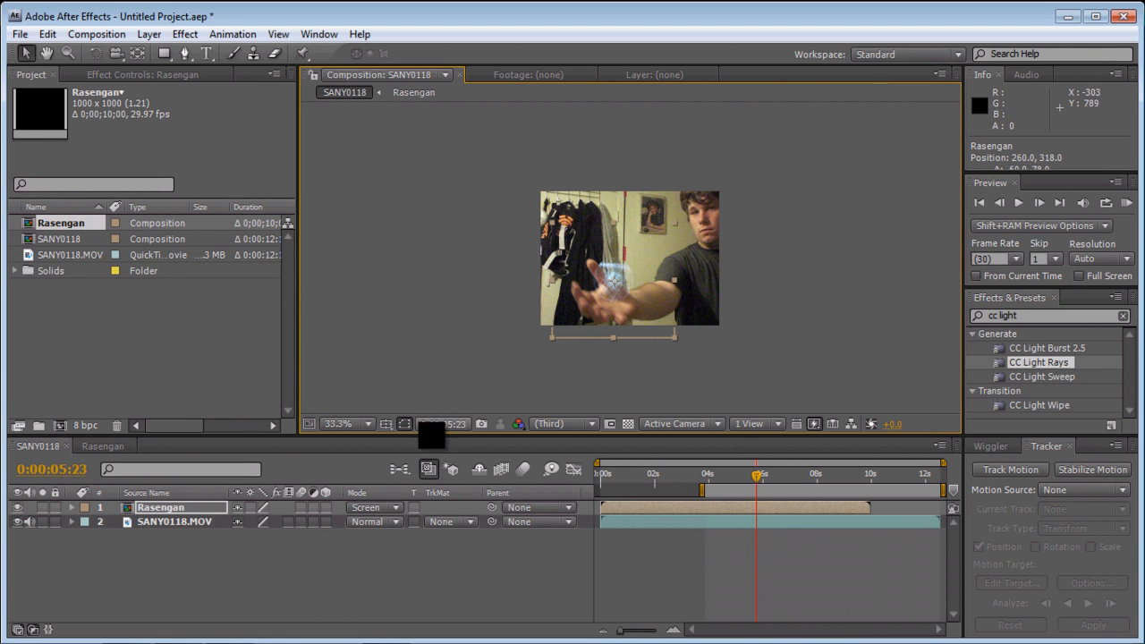
left_click(369, 425)
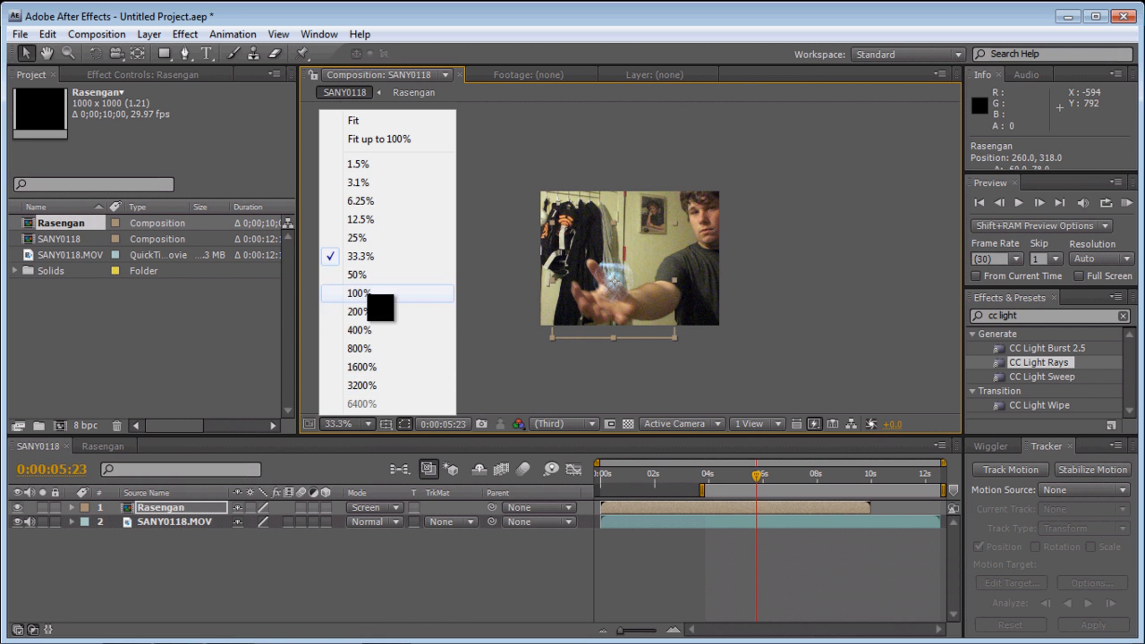
left_click(371, 296)
left_click_drag(594, 324, 589, 332)
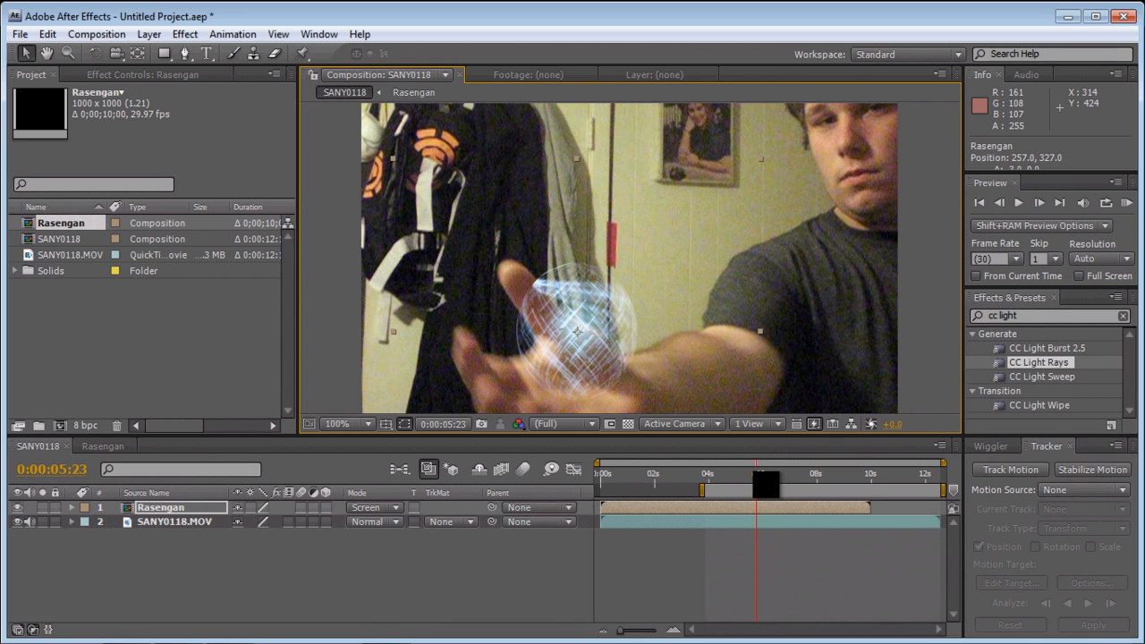
- Shift the Rasengan layer to start at 0:00:05:22 and extend its end to the end of the footage, 0:00:12:17
mouse_move(746, 486)
left_mouse_down()
mouse_move(723, 486)
mouse_move(762, 486)
left_mouse_up()
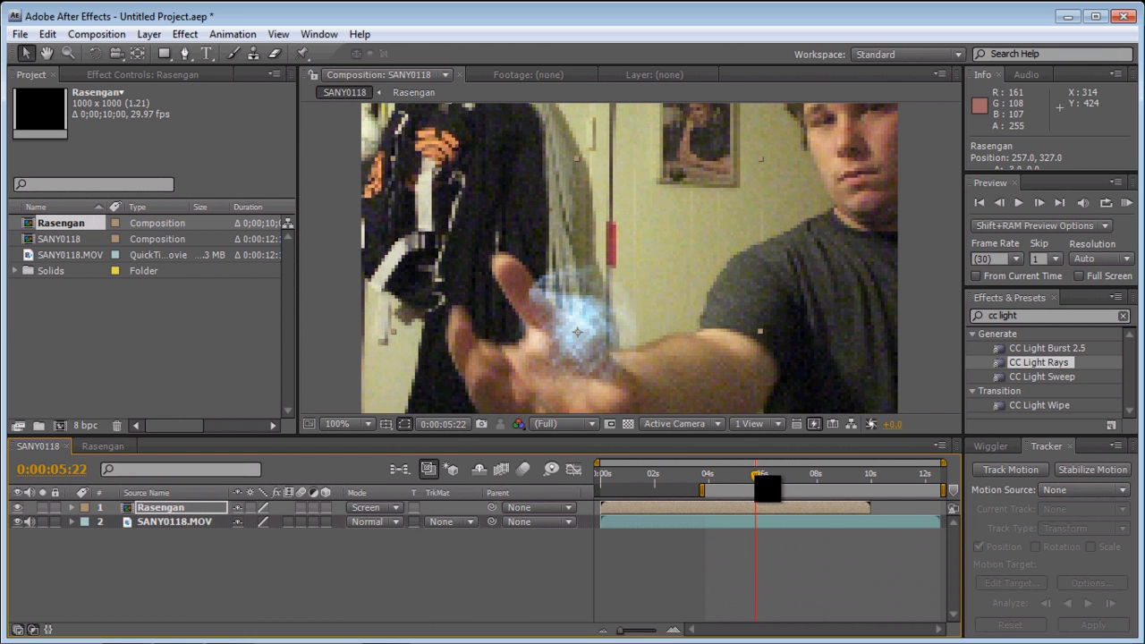
left_click_drag(870, 508, 832, 519)
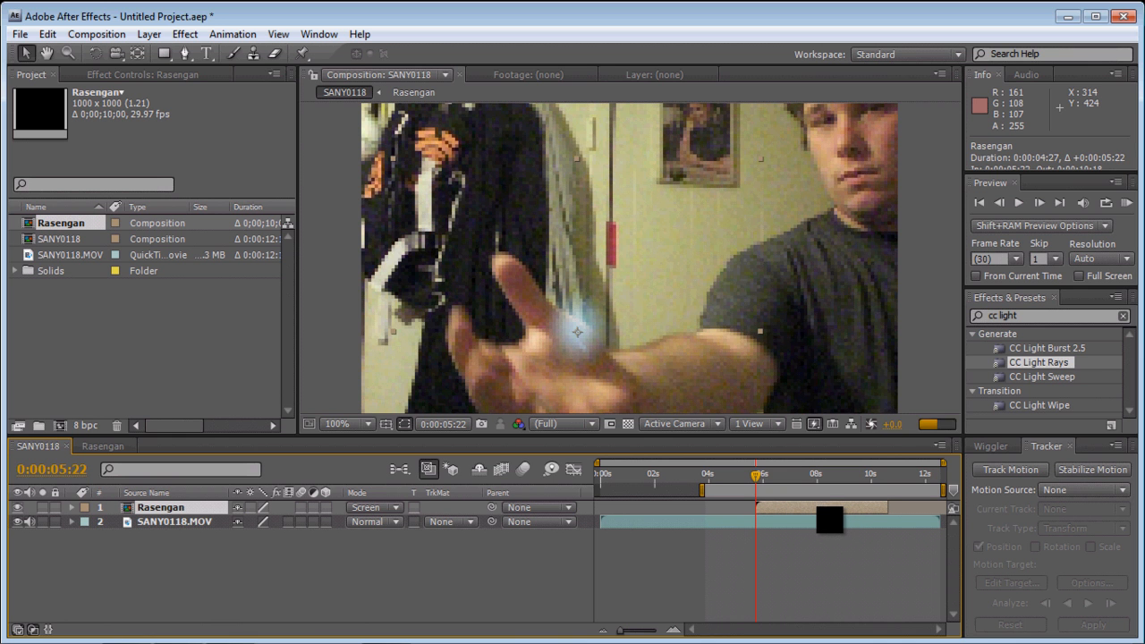
left_click_drag(898, 517, 933, 518)
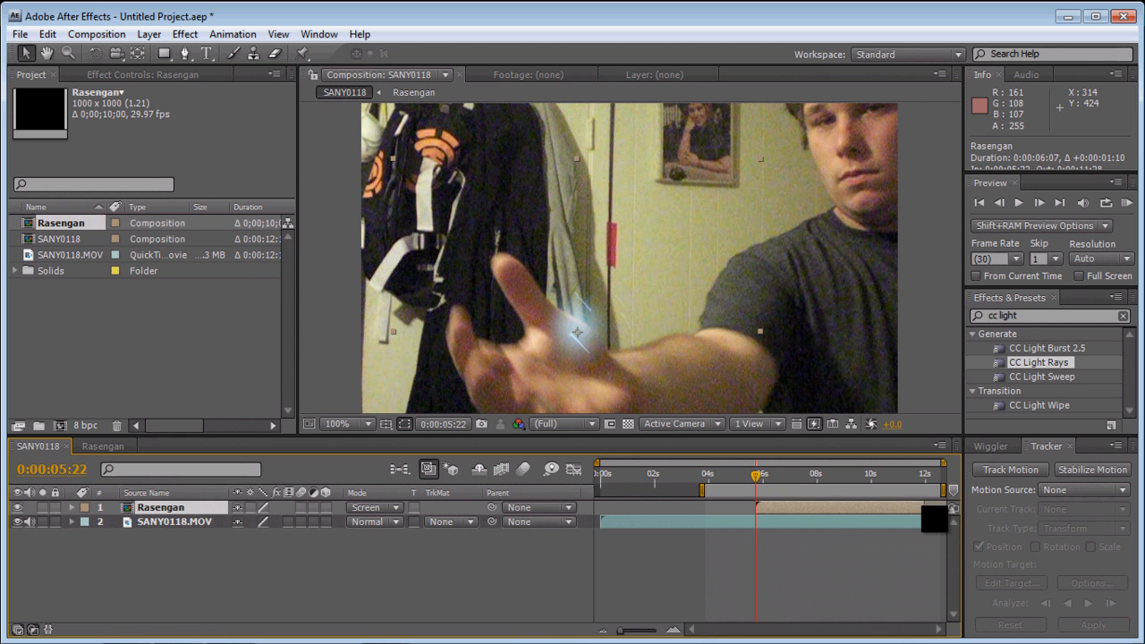
mouse_move(761, 475)
left_mouse_down()
mouse_move(783, 475)
mouse_move(756, 475)
left_mouse_up()
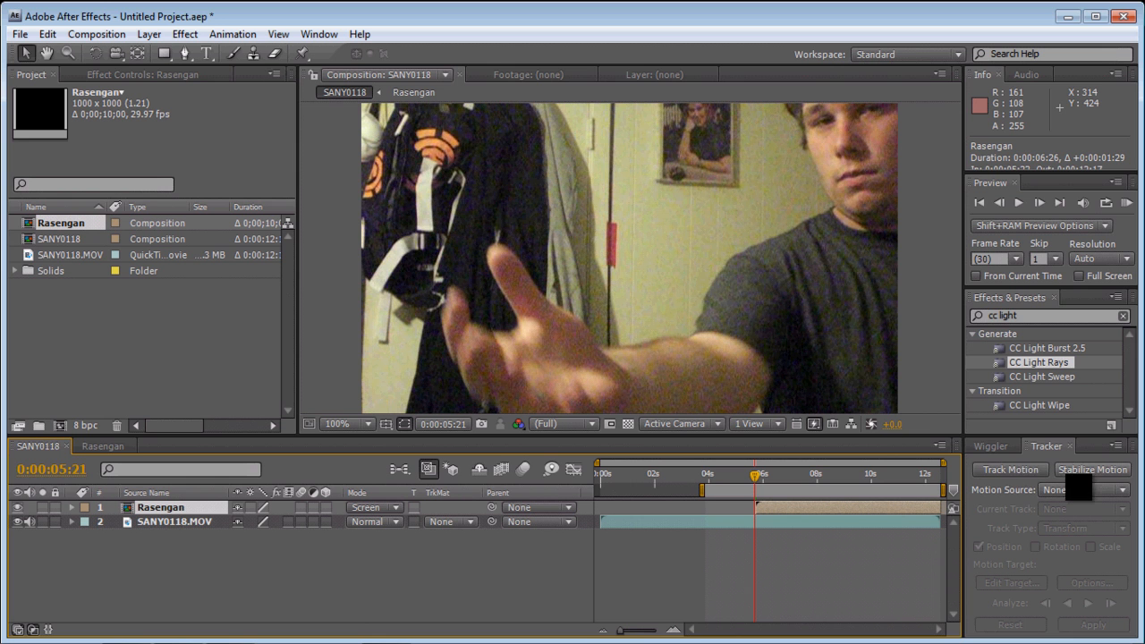
left_click(322, 34)
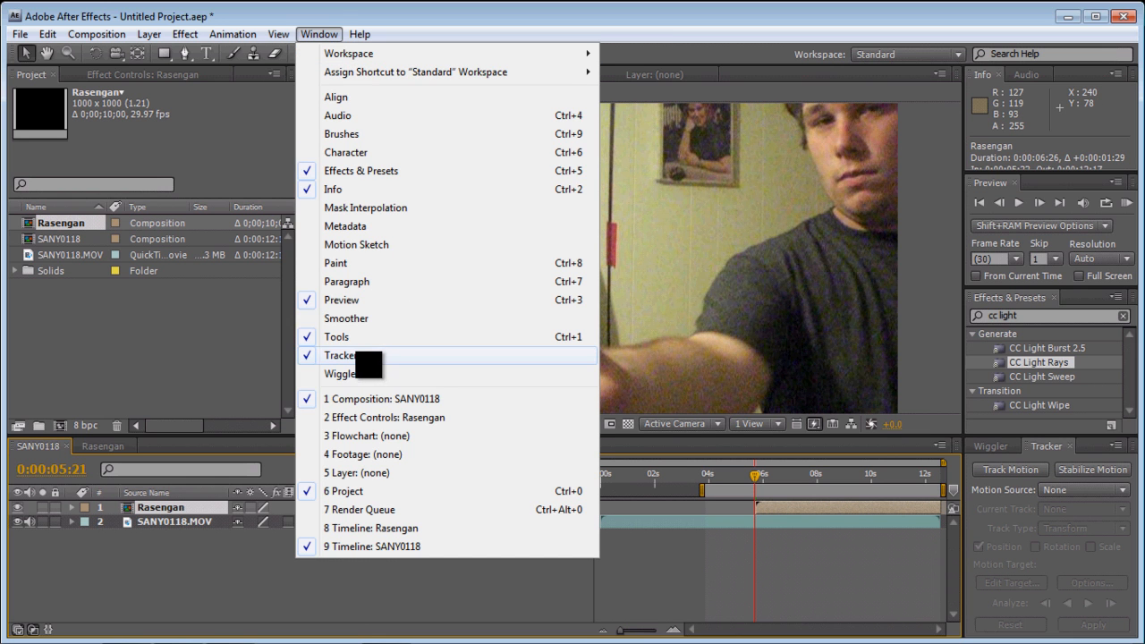
left_click(662, 45)
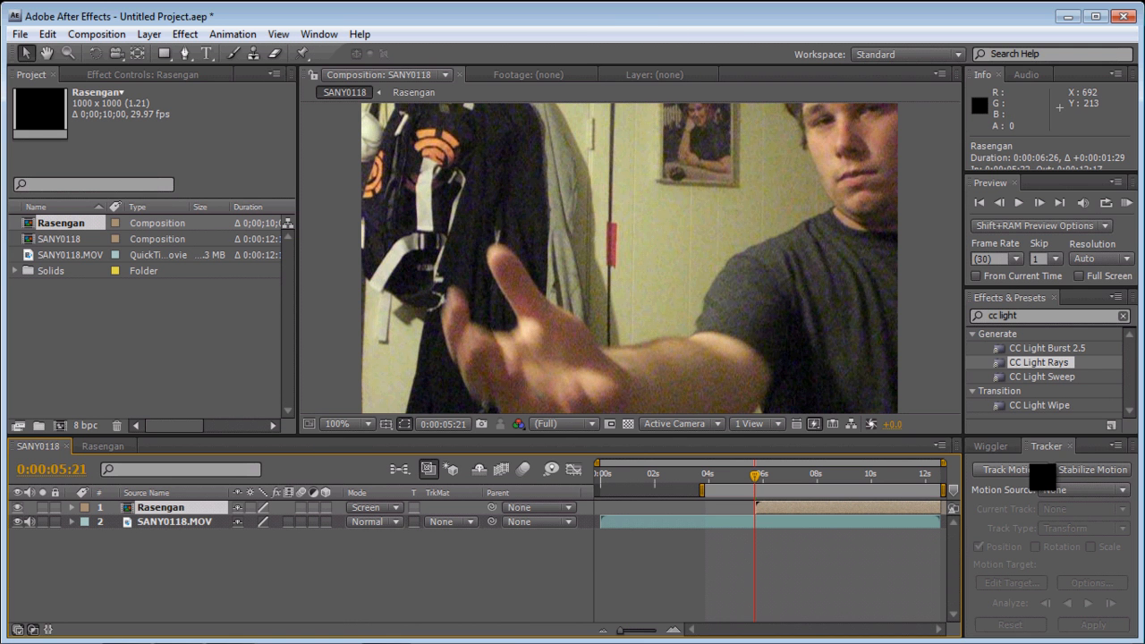
left_click(1029, 470)
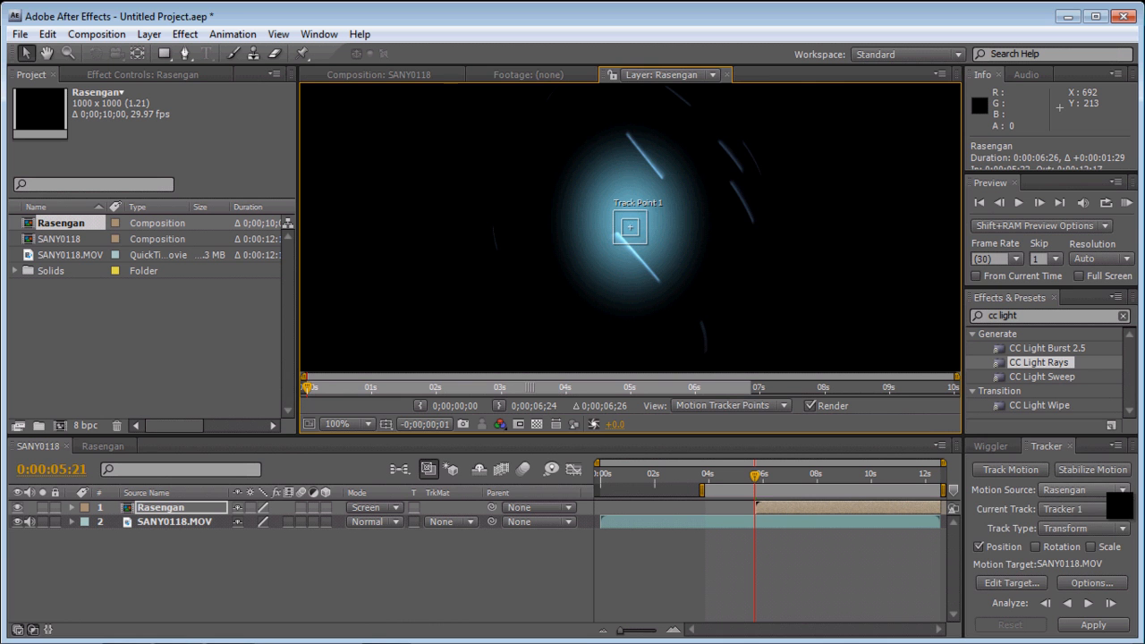
- Choose SANY0118.MOV as the motion source and create a position motion track on it
left_click(1120, 491)
left_click(1056, 557)
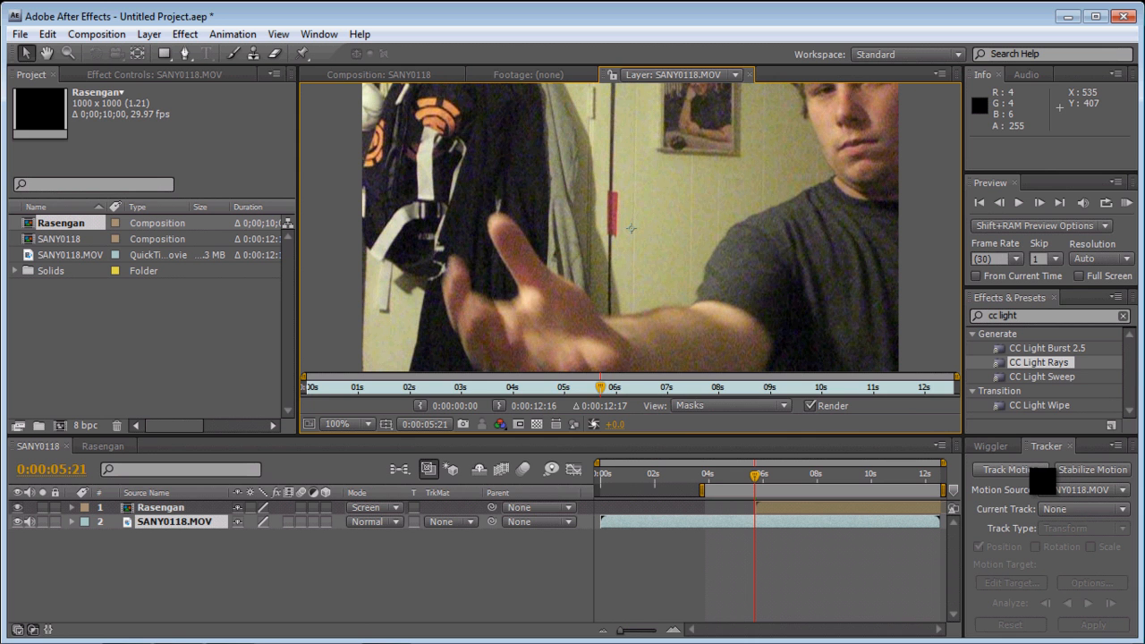
left_click(1036, 474)
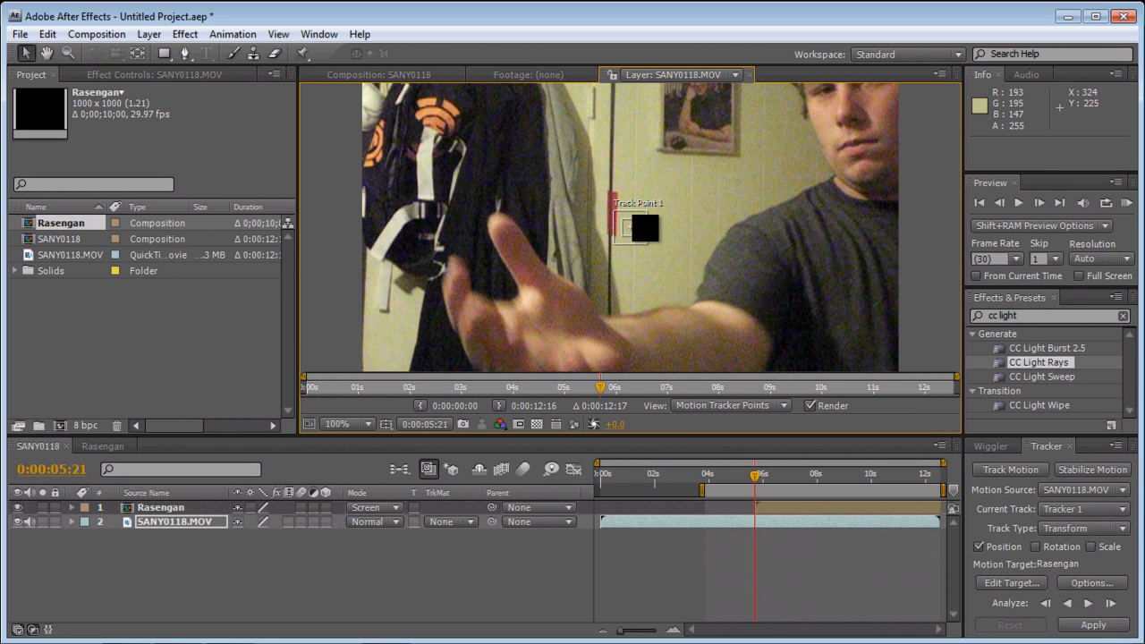
- Try to track the edge of the palm below the thumb forward from 0:00:05:21, and reset the track
left_click_drag(644, 231, 540, 306)
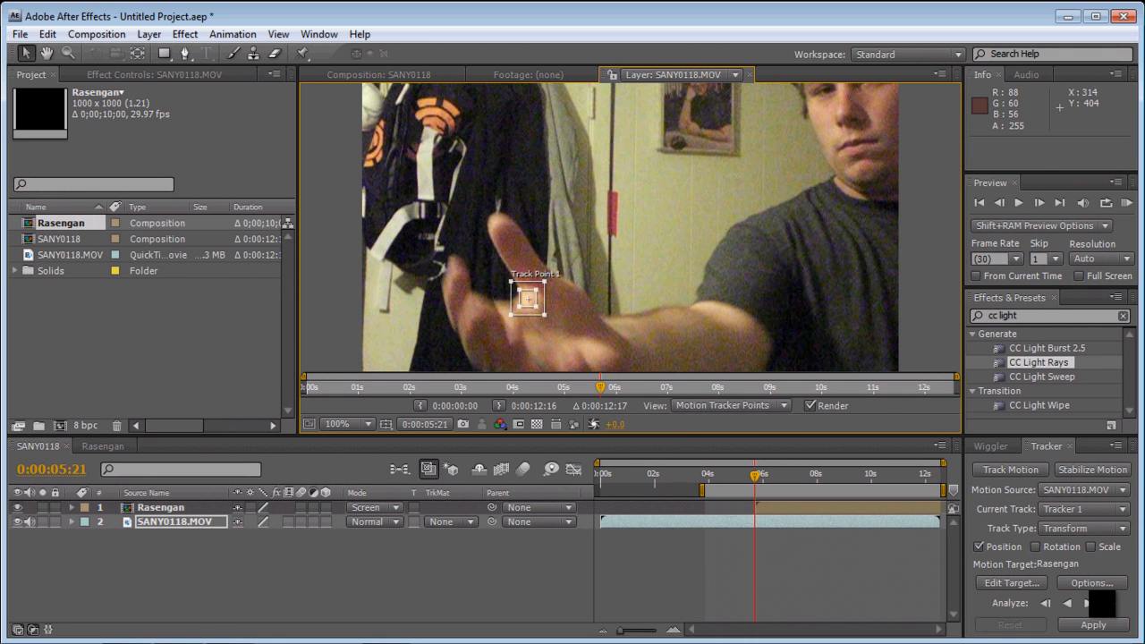
left_click(1088, 603)
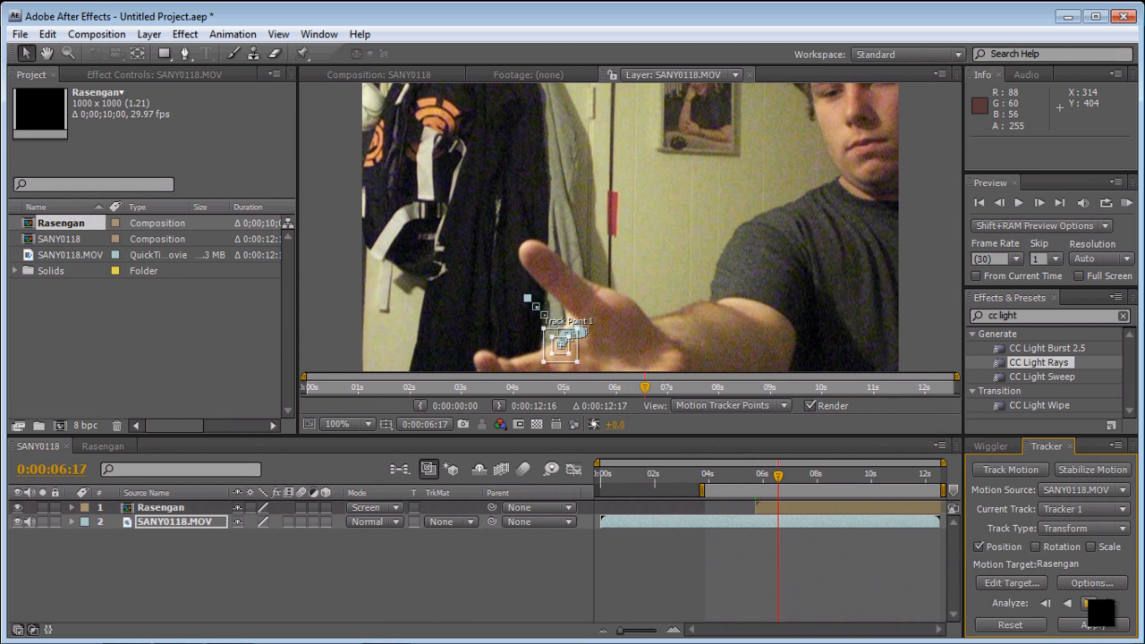
left_click(1010, 624)
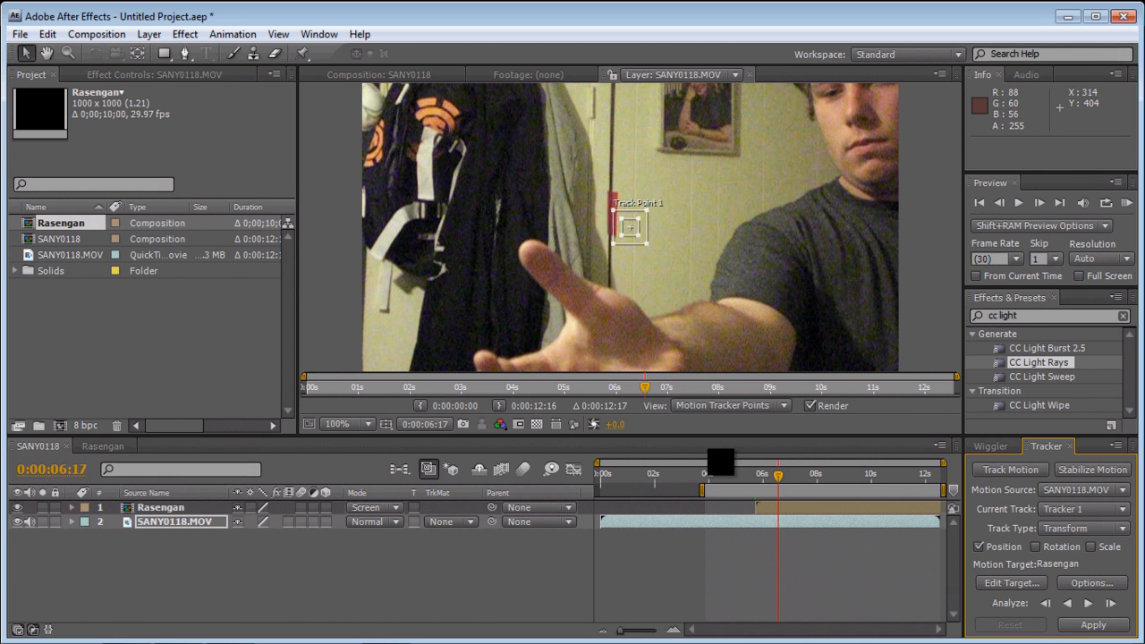
- At 0:00:05:24, place the track point on the palm's edge below the thumb and analyze forward to 0:00:10:26
left_click_drag(777, 476, 757, 478)
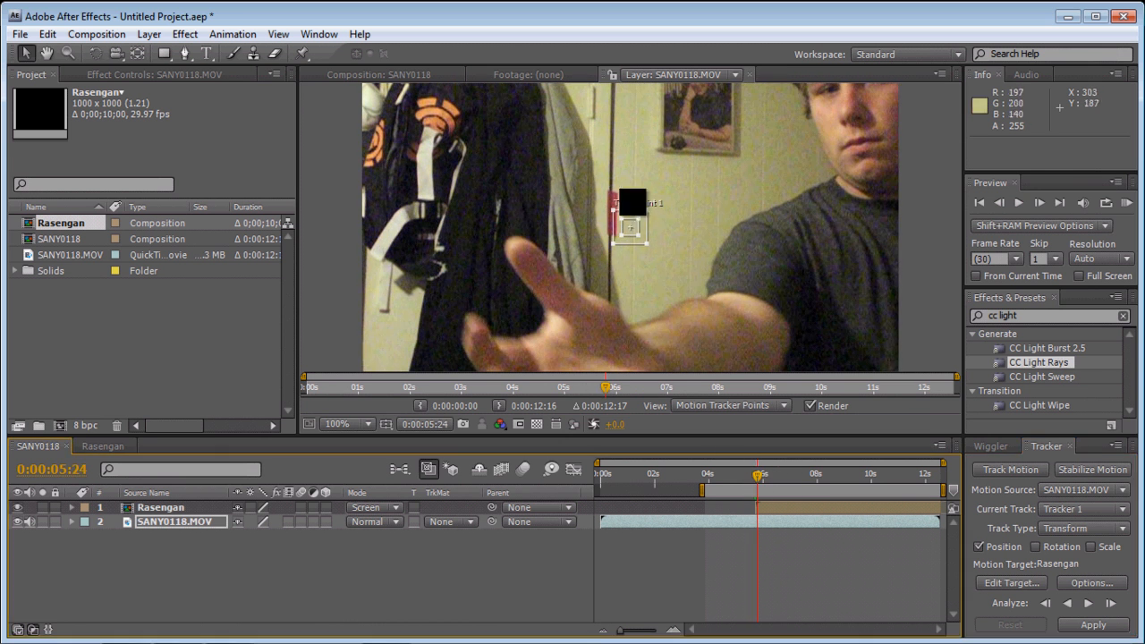
left_click_drag(623, 229, 572, 328)
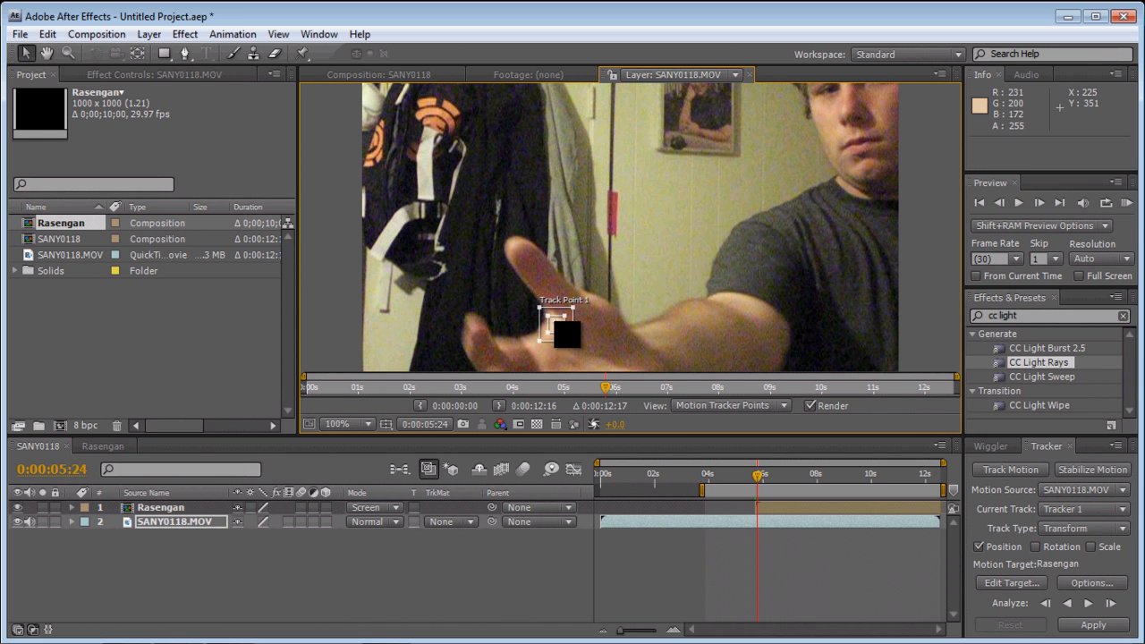
left_click(1111, 603)
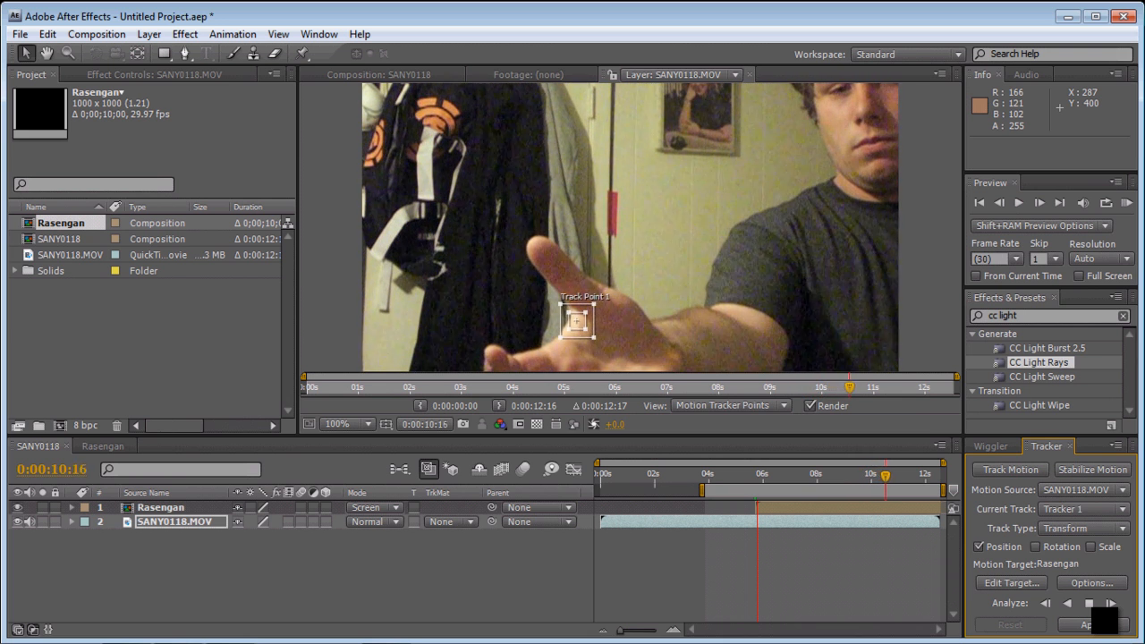
left_click(1090, 605)
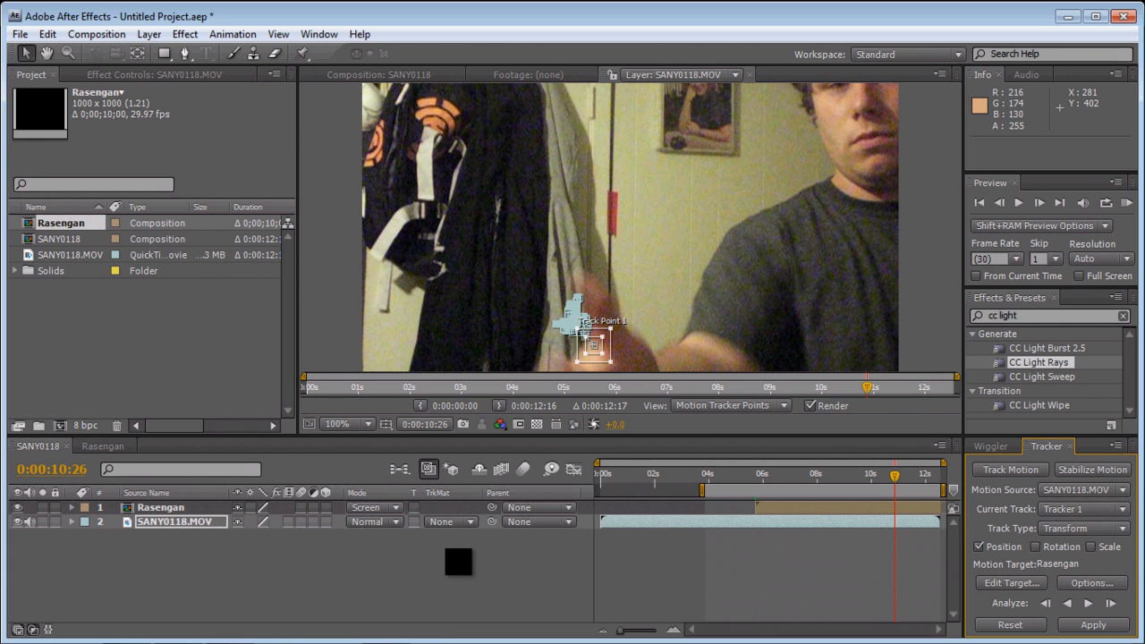
- Add a null object to the SANY0118 composition
right_click(460, 563)
mouse_move(509, 491)
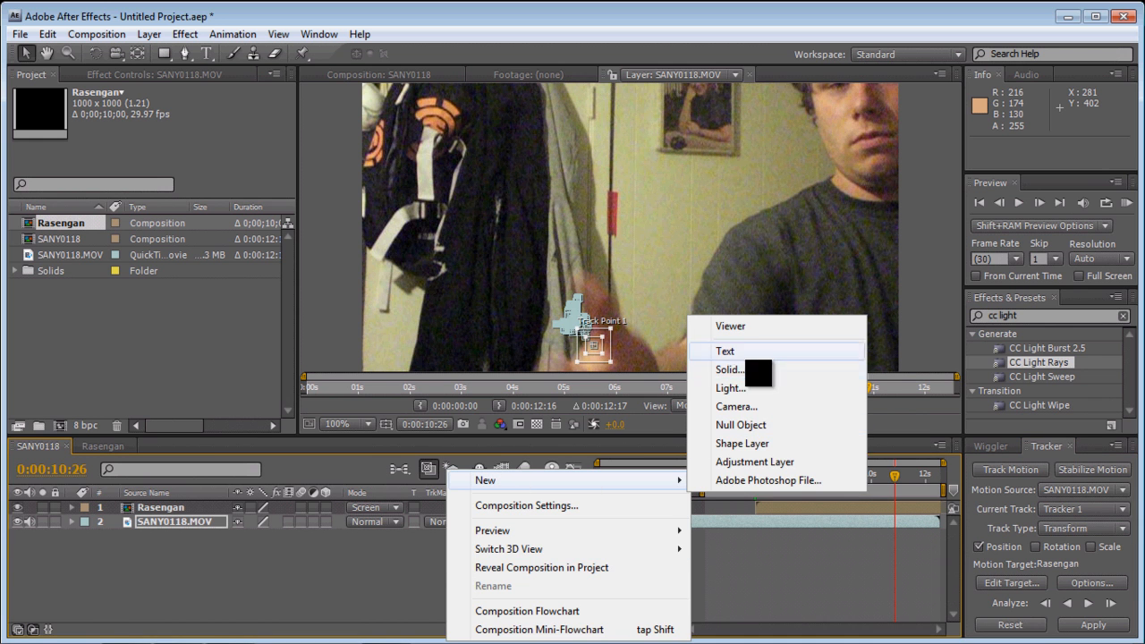
left_click(756, 428)
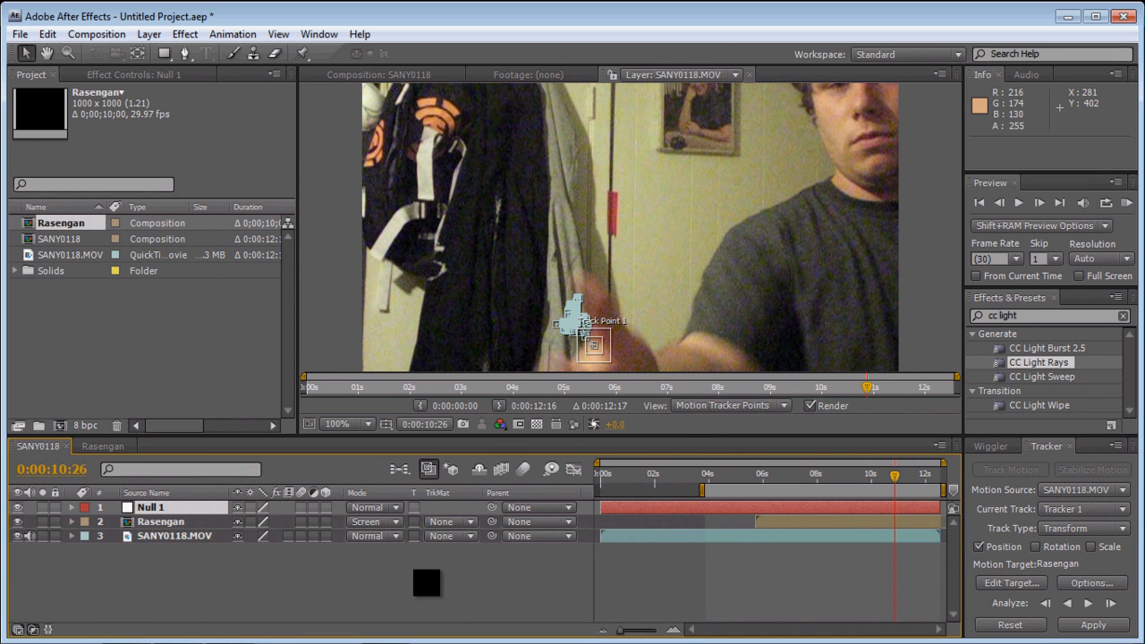
- Make Null 1 the motion target of the track and apply the tracking data to it in X and Y
left_click(1015, 584)
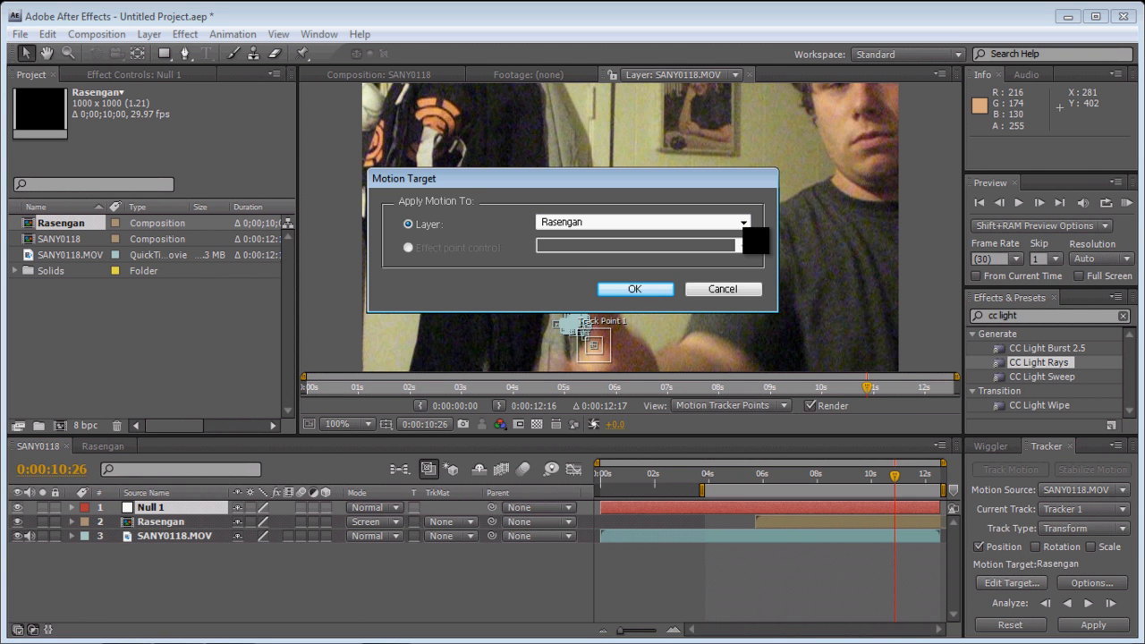
left_click(743, 222)
left_click(693, 246)
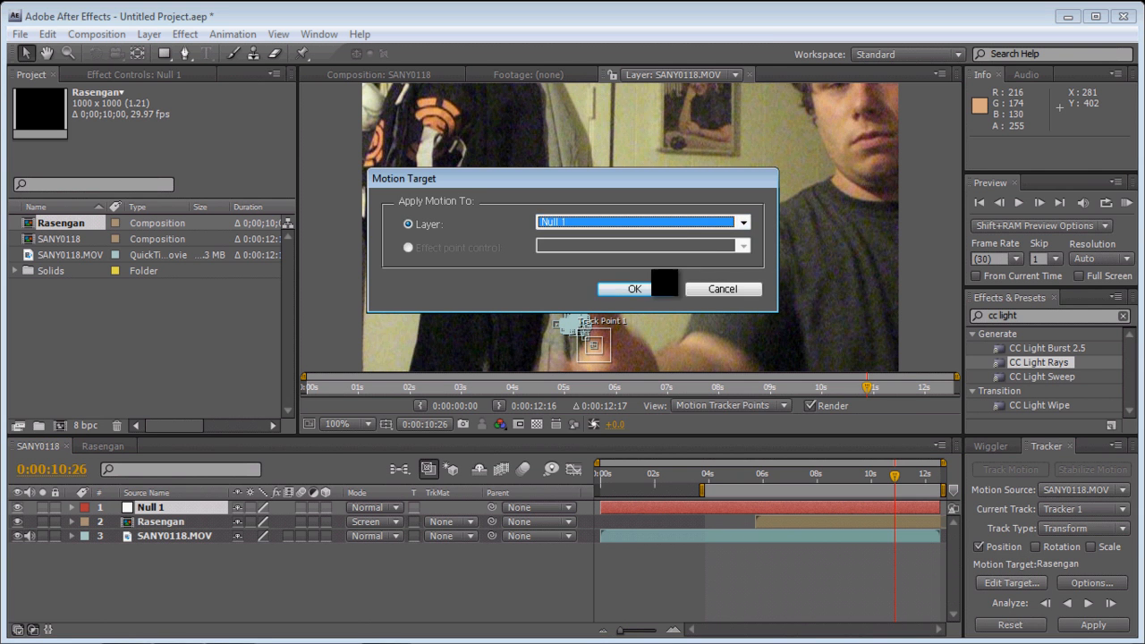
left_click(653, 291)
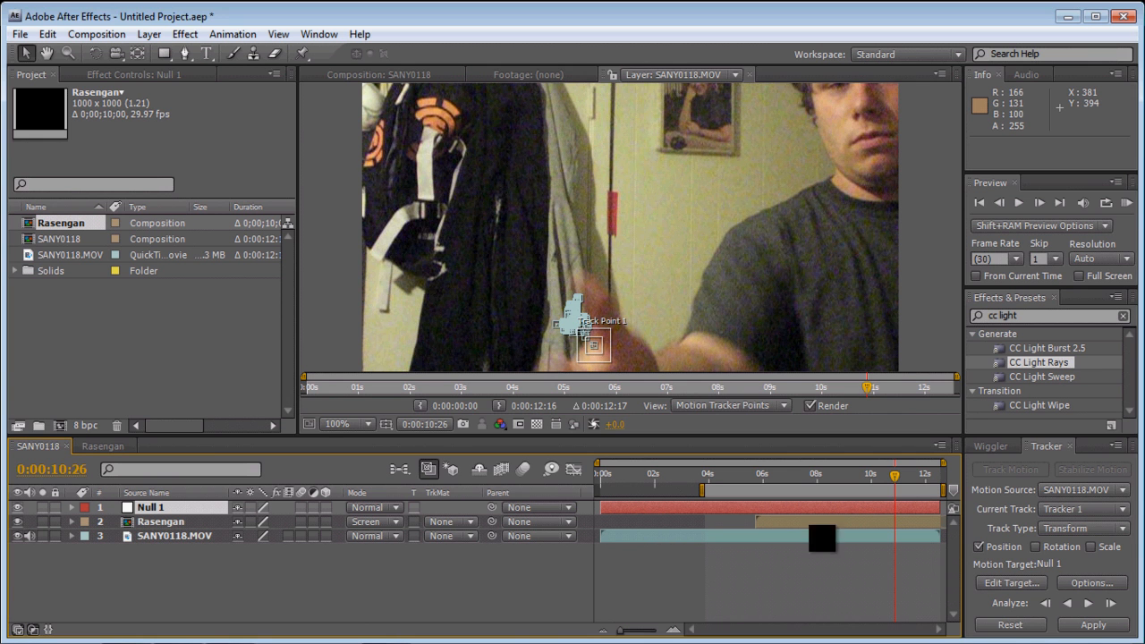
left_click(1084, 627)
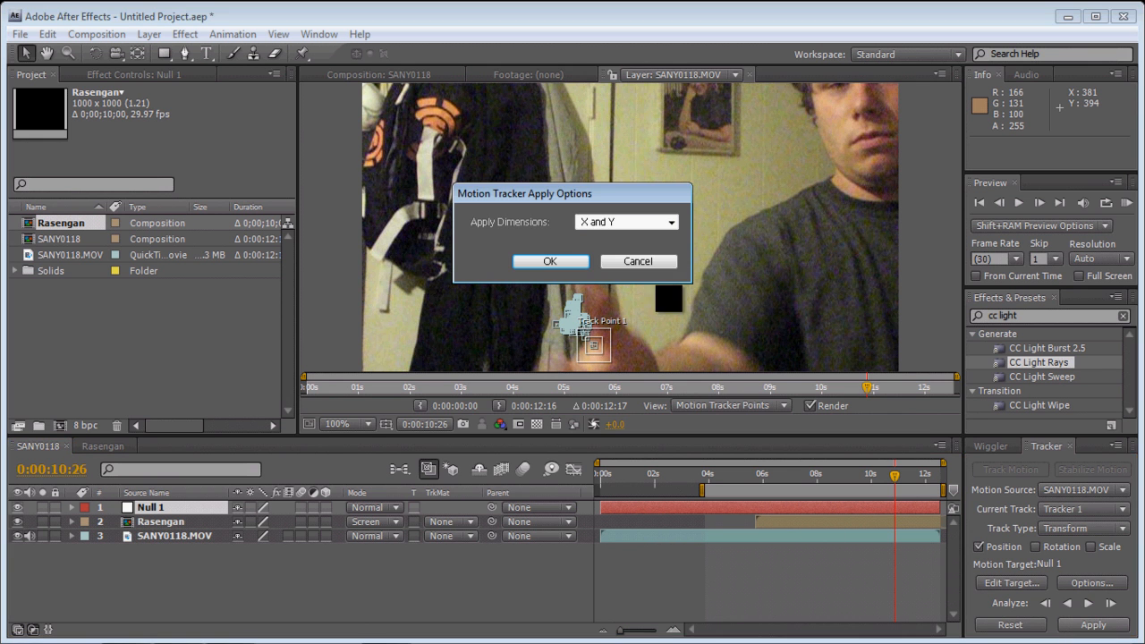
left_click(586, 265)
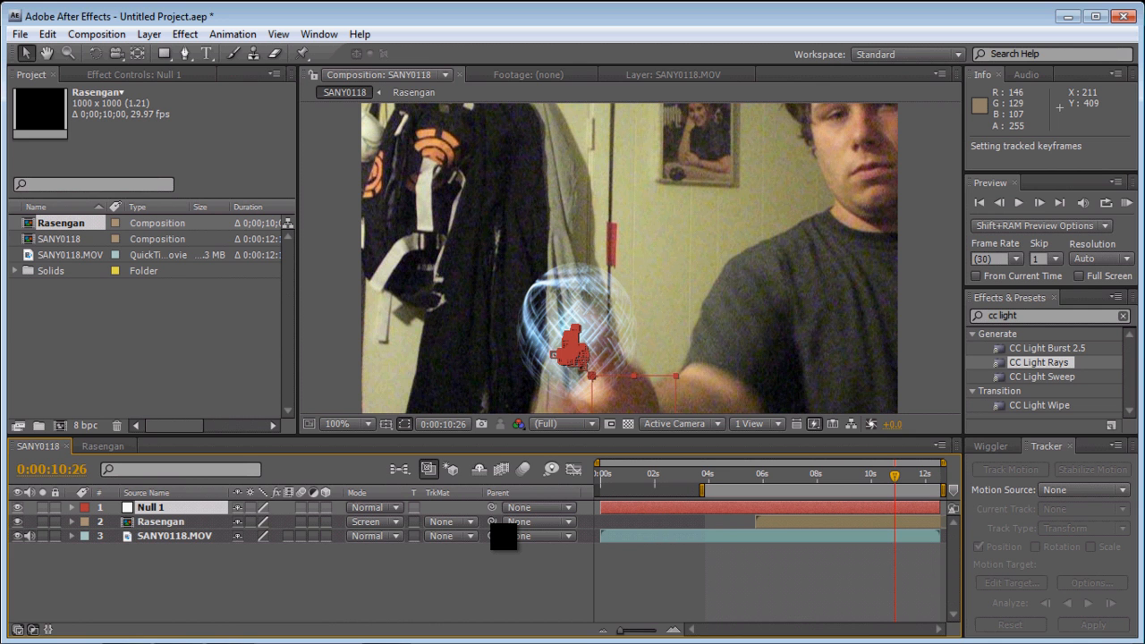
- Parent the Rasengan layer to Null 1 and, at 0:00:05:25, move the sphere onto the palm at about 34.8, 18
left_click_drag(491, 522, 218, 508)
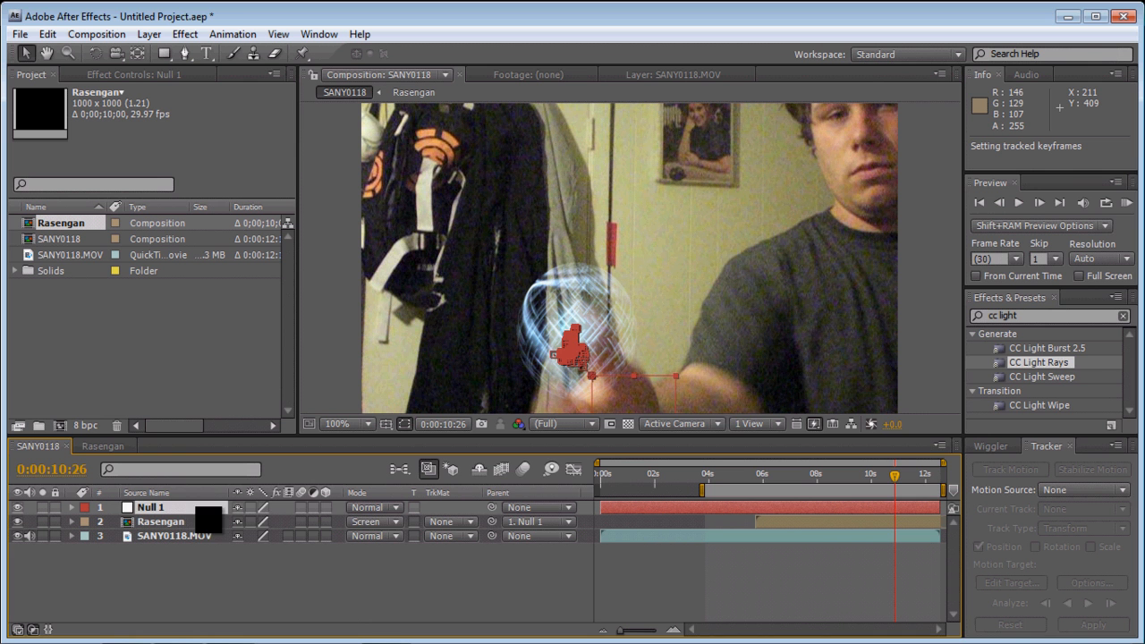
left_click_drag(892, 490, 771, 496)
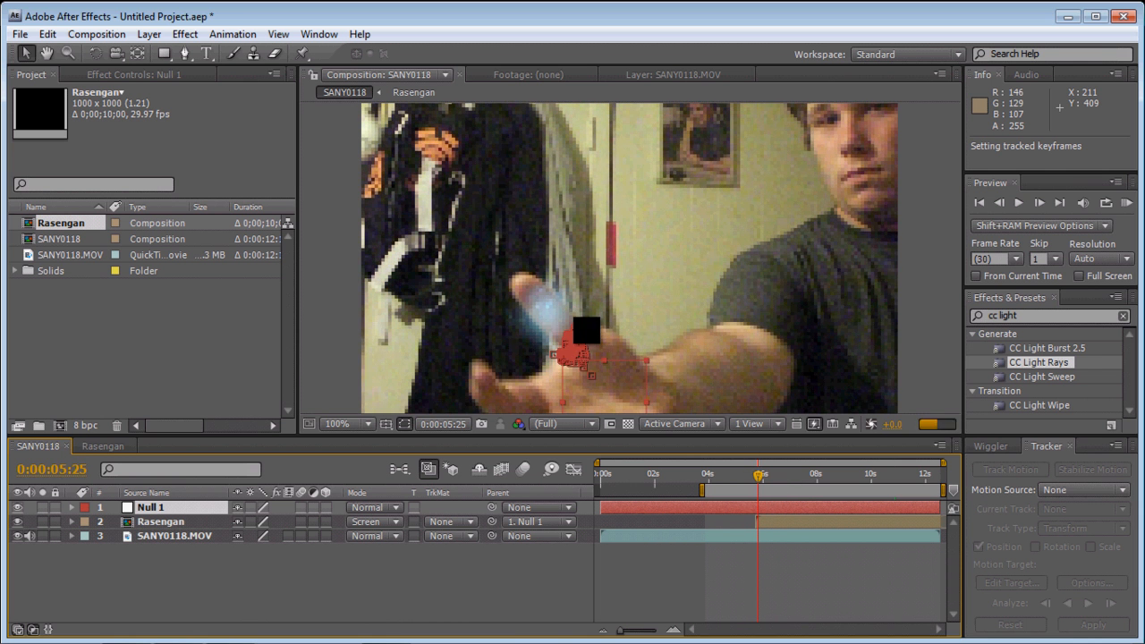
left_click(549, 307)
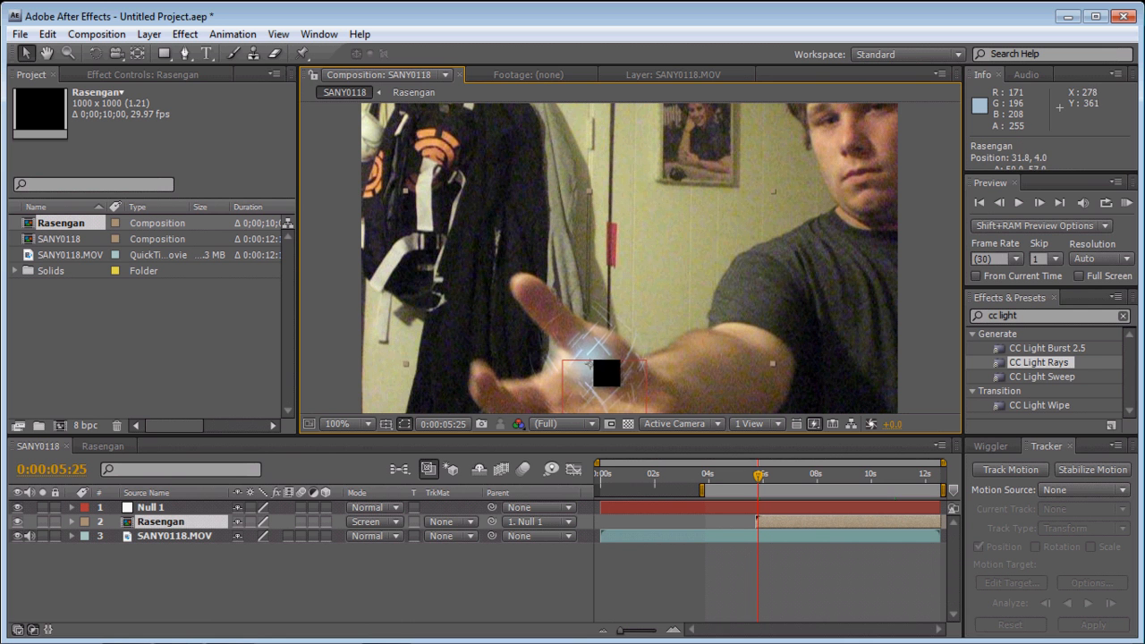
left_click_drag(596, 372, 597, 372)
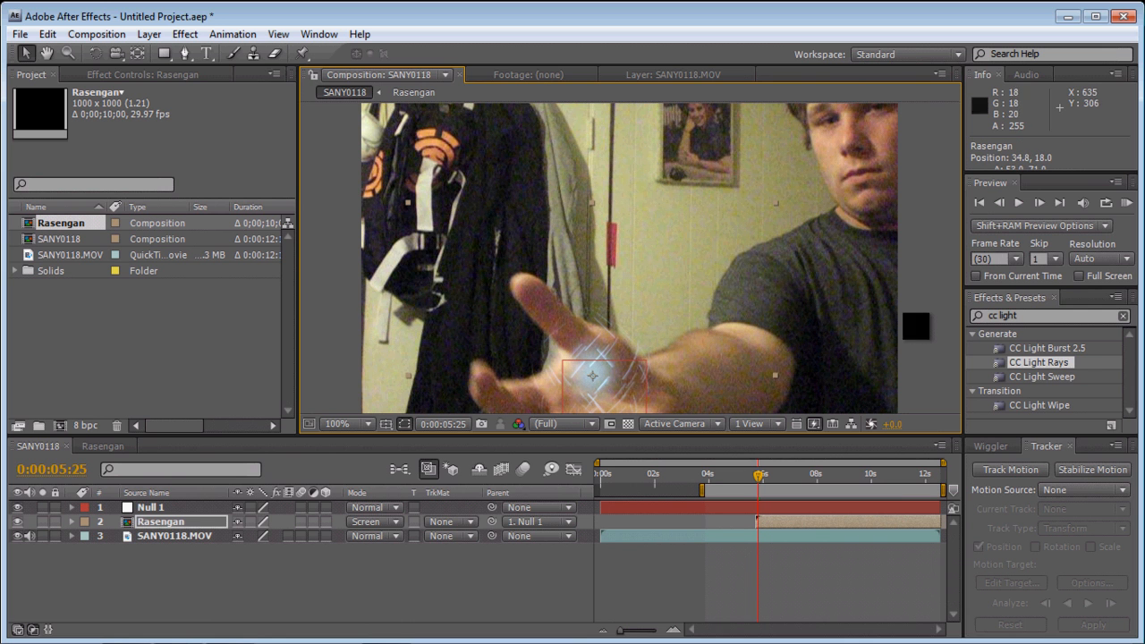
- Preview the tracked sphere from 0:00:05:26 and trim the end of the Rasengan layer to 0:00:10:25
left_click_drag(924, 322, 900, 246)
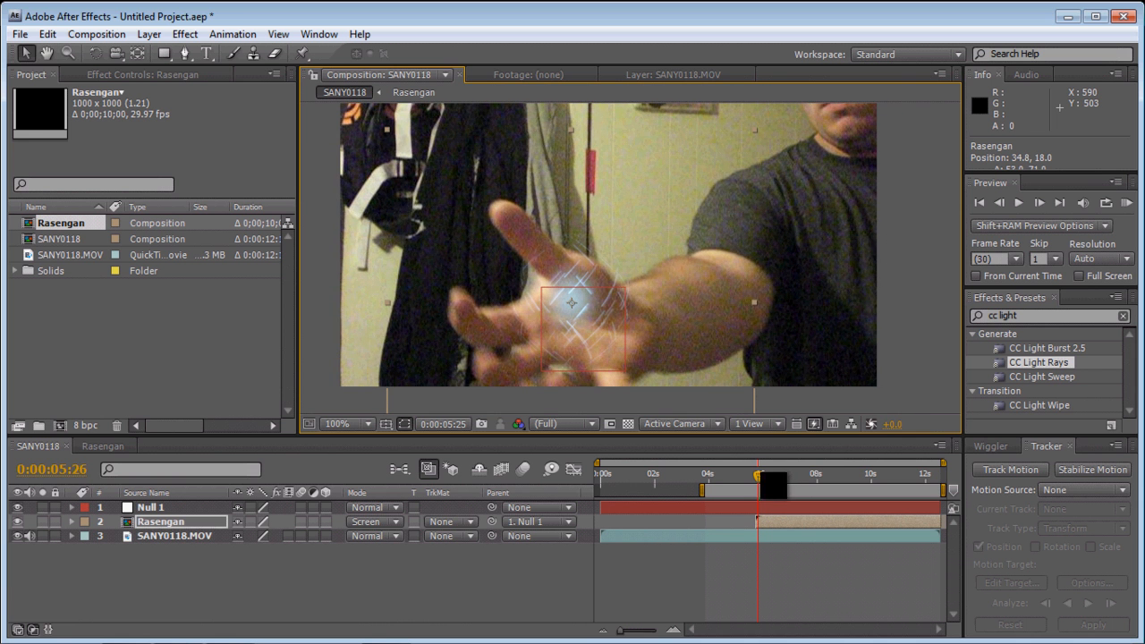
key("space")
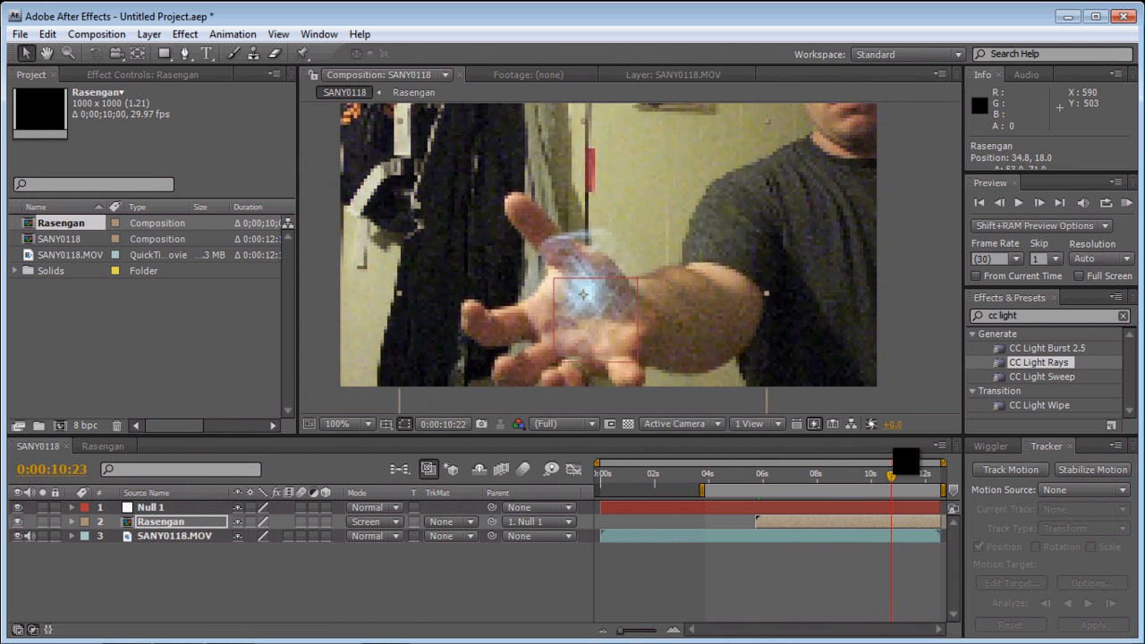
left_click(938, 520)
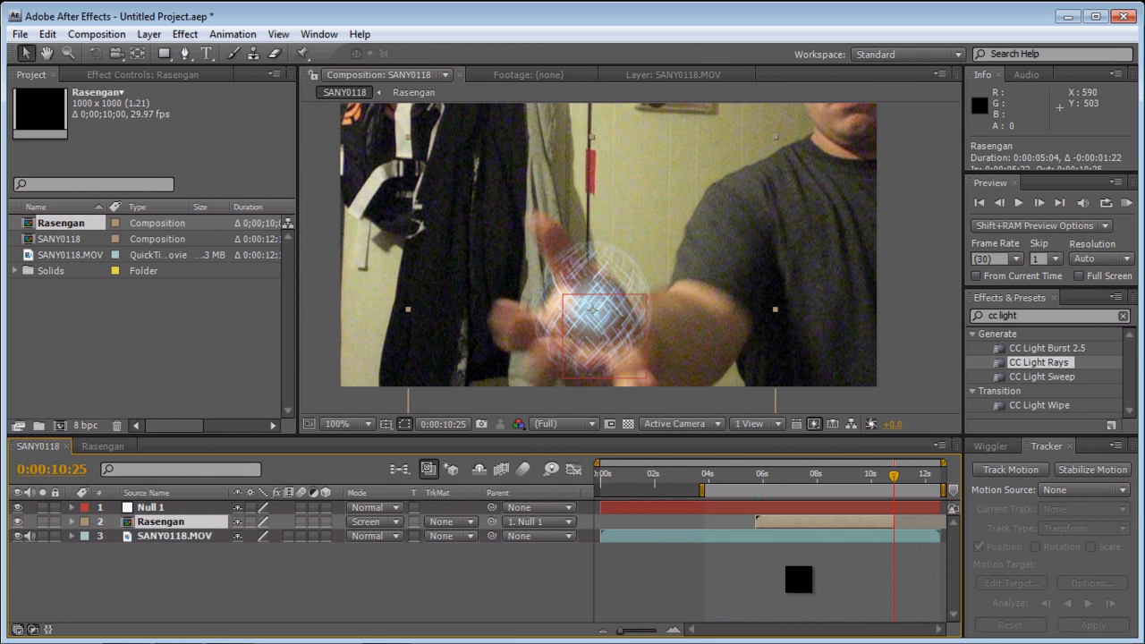
left_click_drag(640, 633, 664, 634)
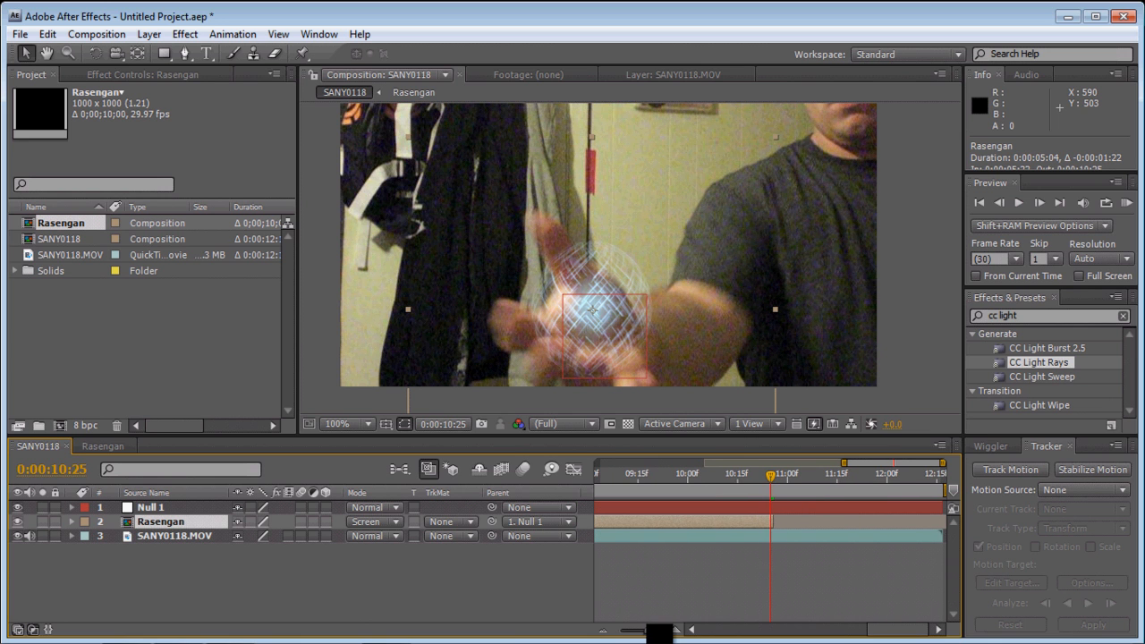
key("alt+bracketright")
- Check how the sphere sits on the palm at 0:00:09:21 and 0:00:09:02
left_click_drag(783, 488, 658, 492)
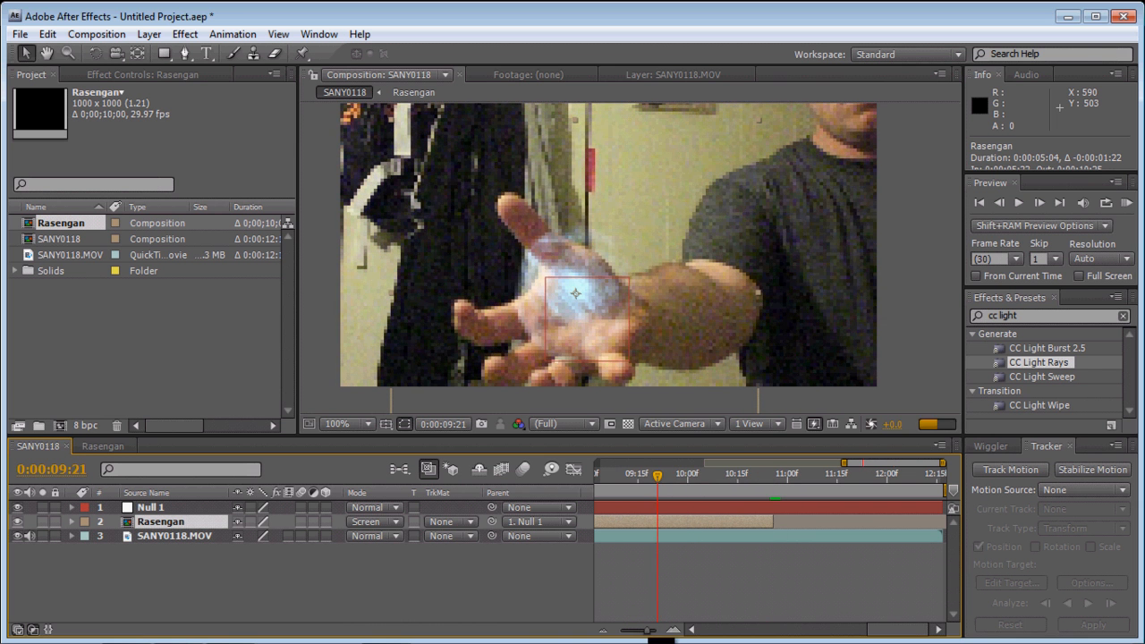
left_click_drag(659, 631, 627, 632)
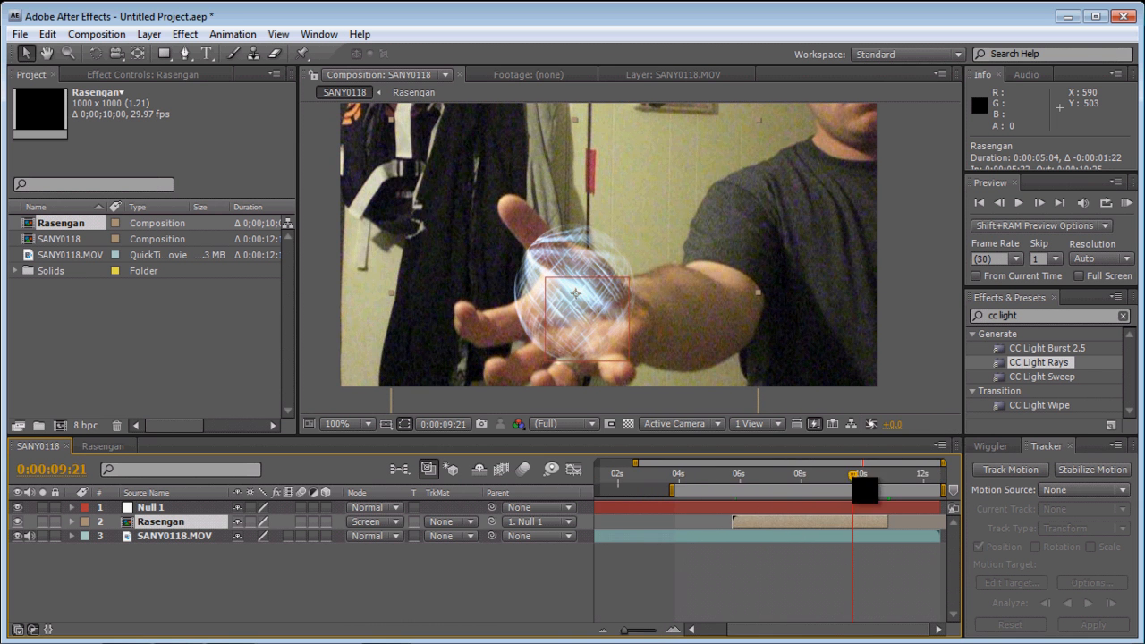
mouse_move(861, 488)
left_mouse_down()
mouse_move(696, 499)
mouse_move(841, 489)
left_mouse_up()
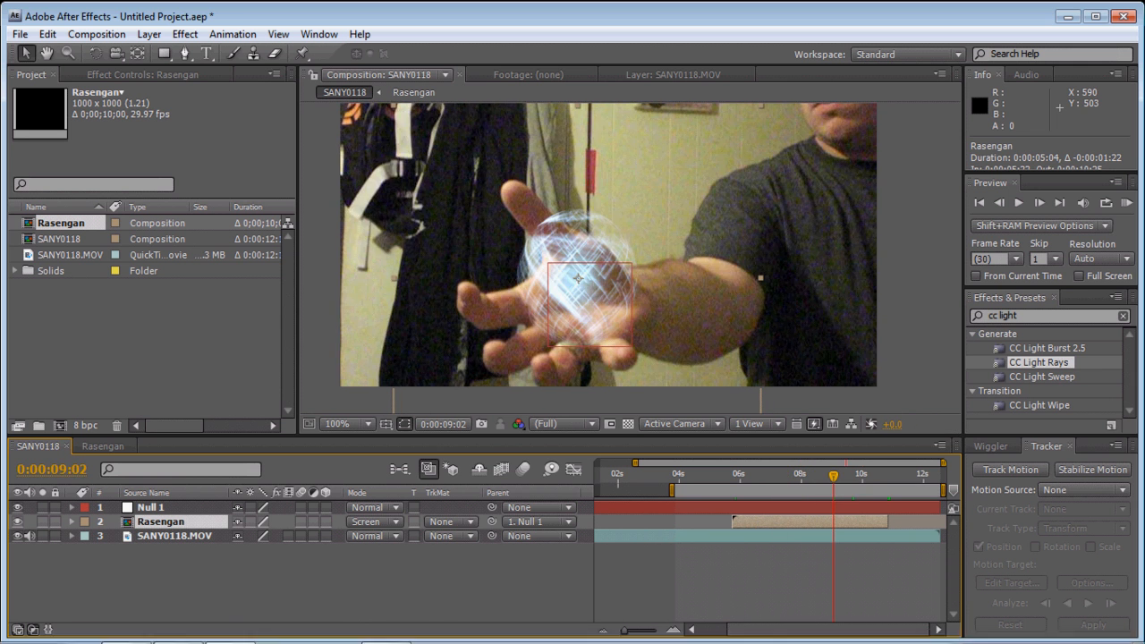
mouse_move(496, 643)
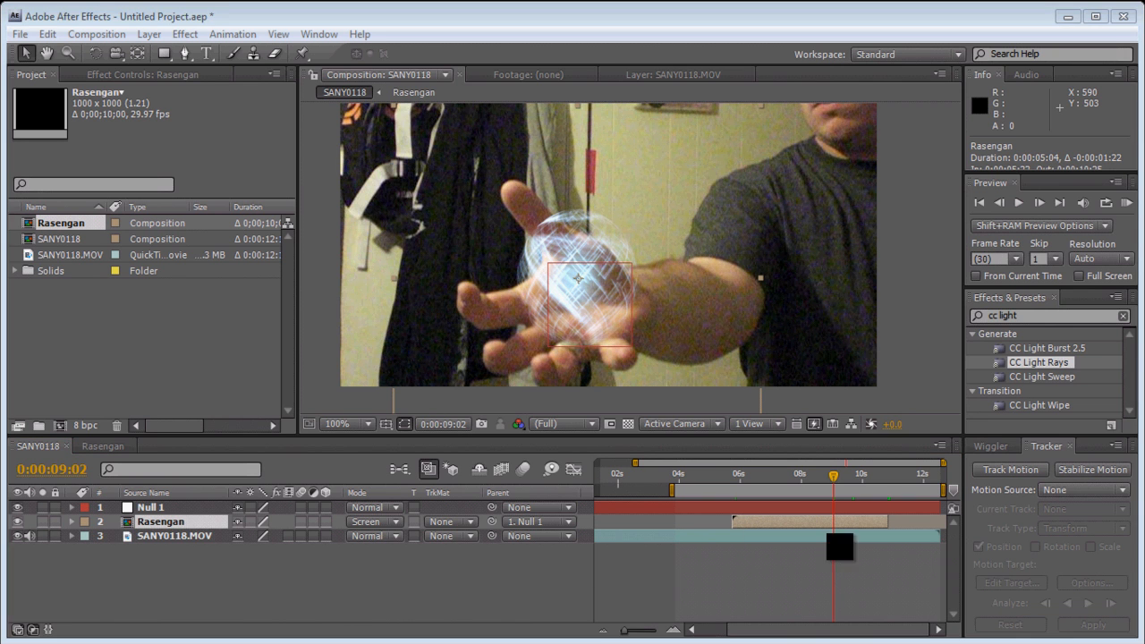